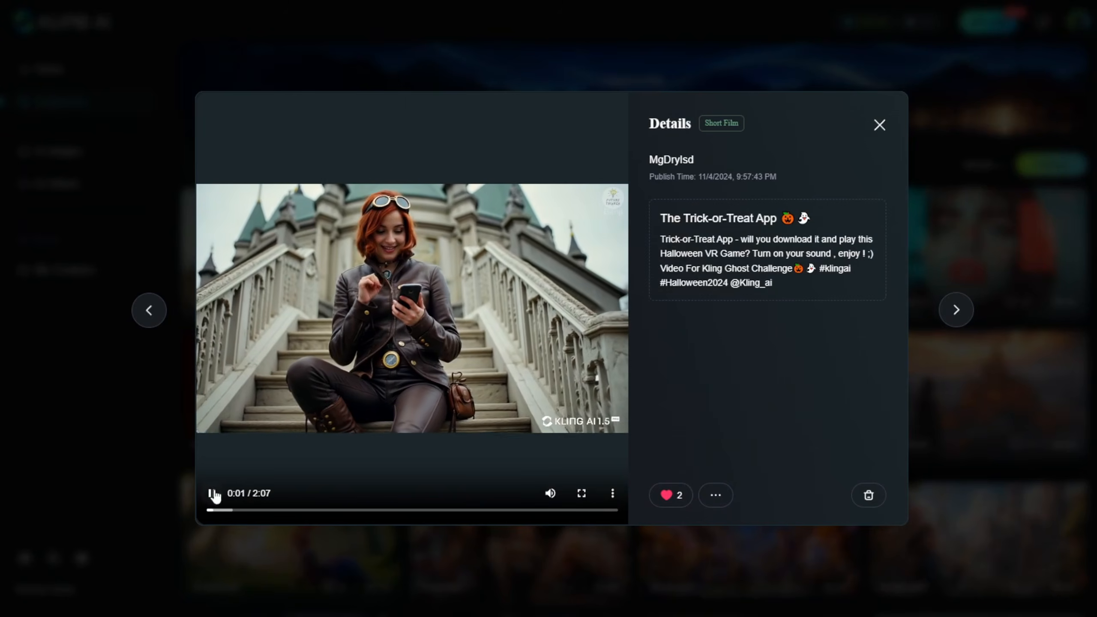
Pause the Kling AI Trick-or-Treat short film and seek it to about 0:07
left_click(212, 497)
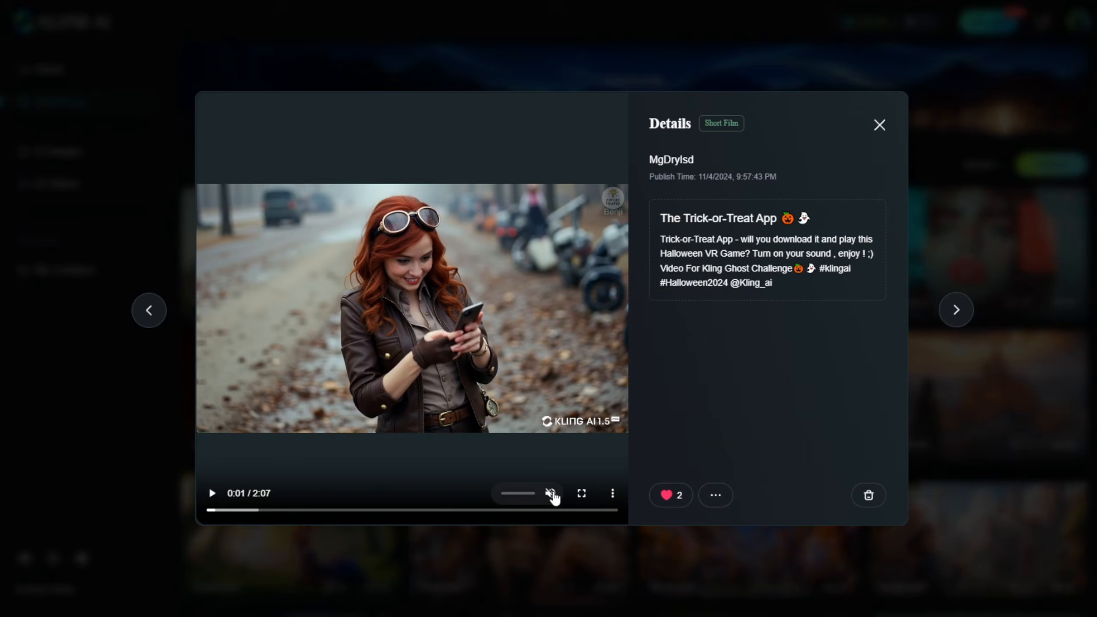
left_click(236, 511)
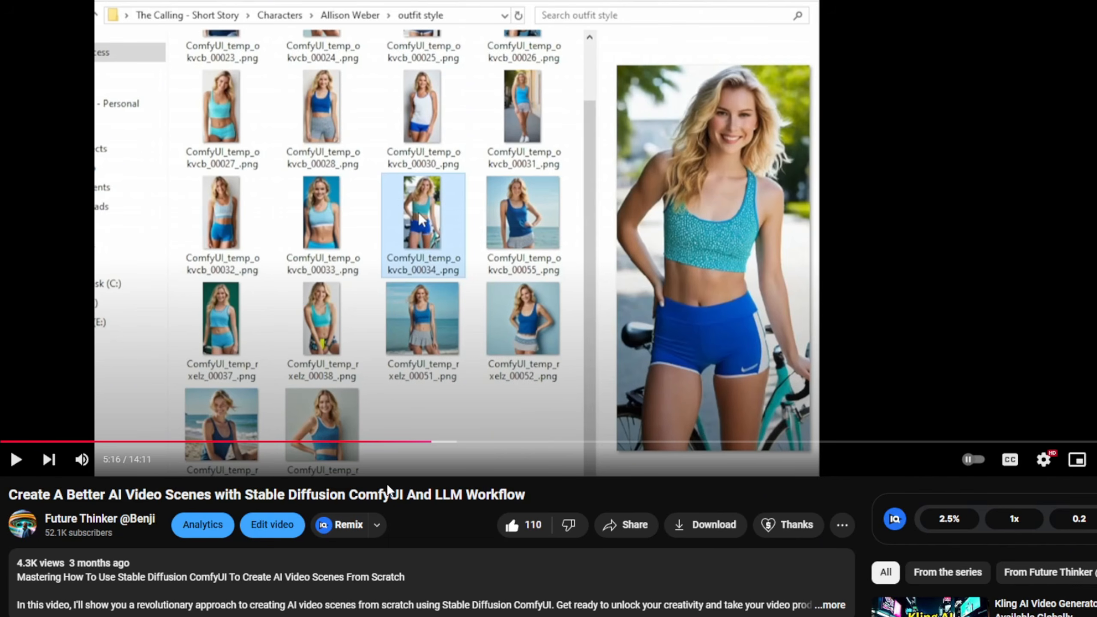
Skip the YouTube video ahead and settle it at 13:21 on the horror short-story post
key("l")
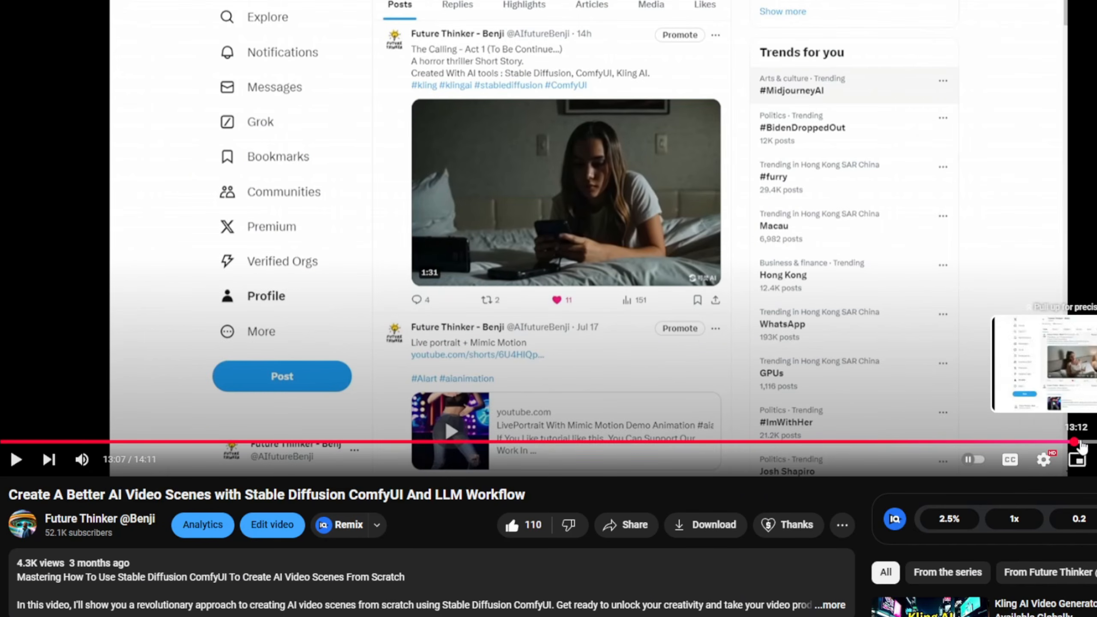
left_click(1091, 442)
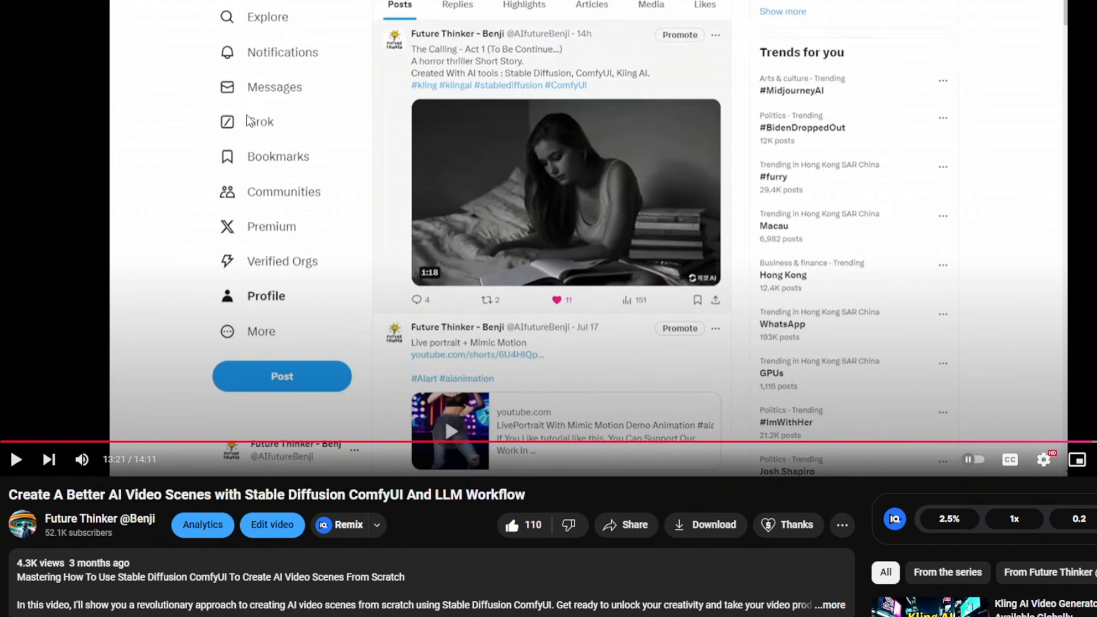
left_click(1085, 442)
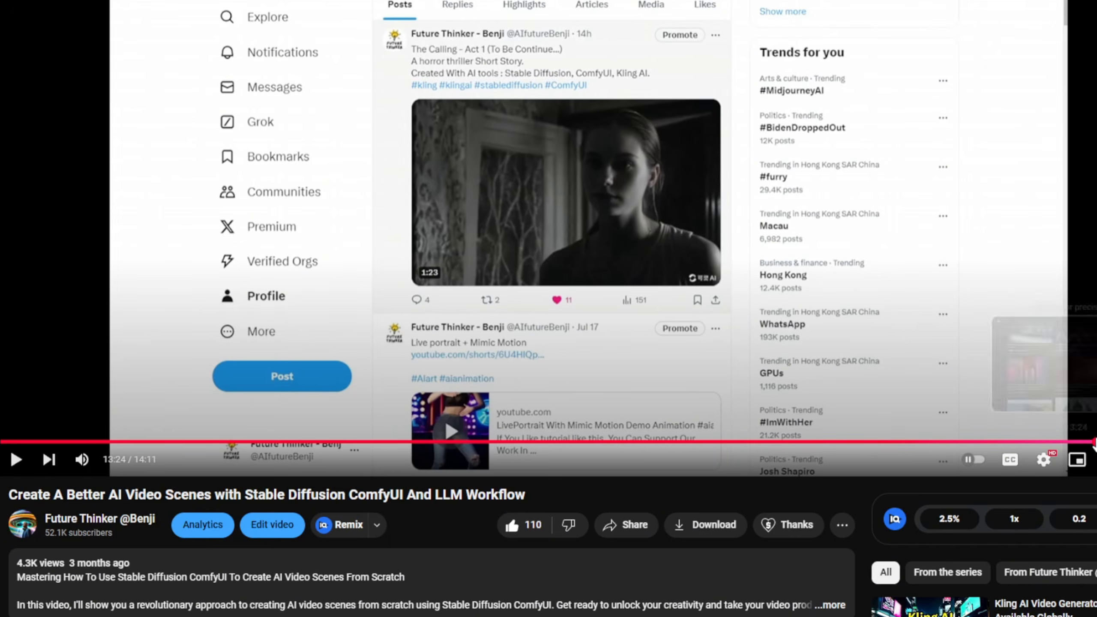
left_click(1093, 444)
left_click(1093, 444)
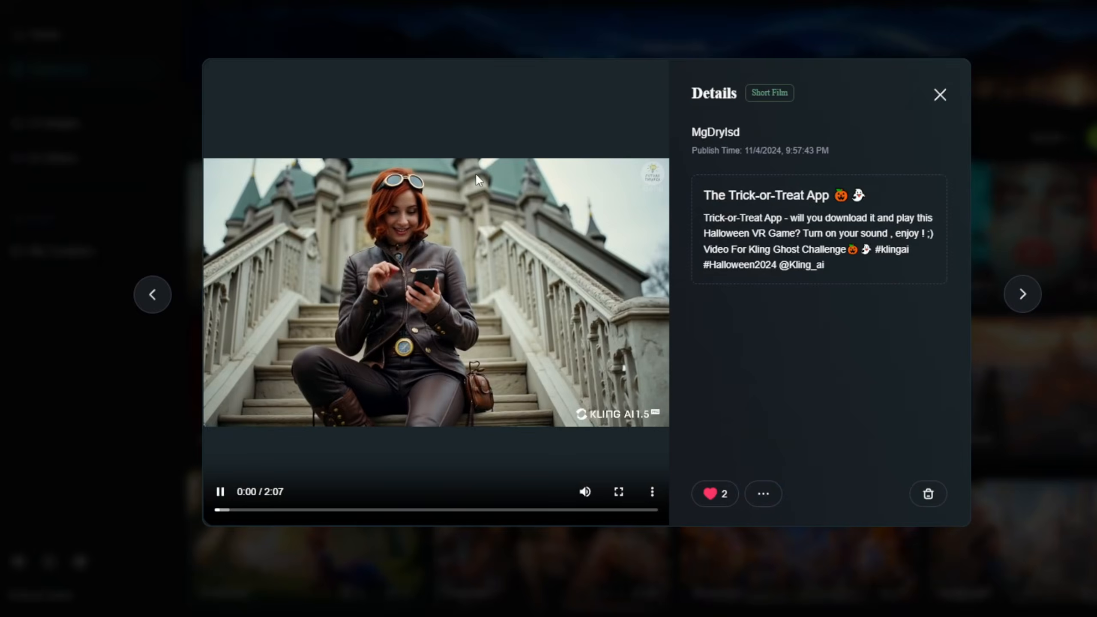
Pause and mute the Kling AI film, then seek it to around 1:57
left_click(221, 495)
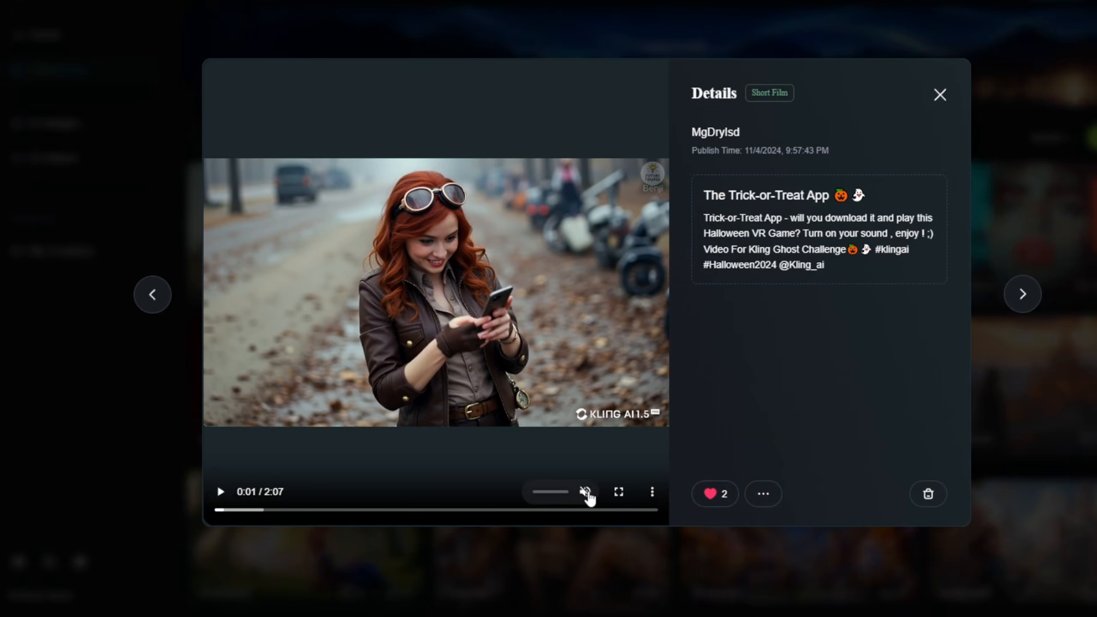
left_click(586, 493)
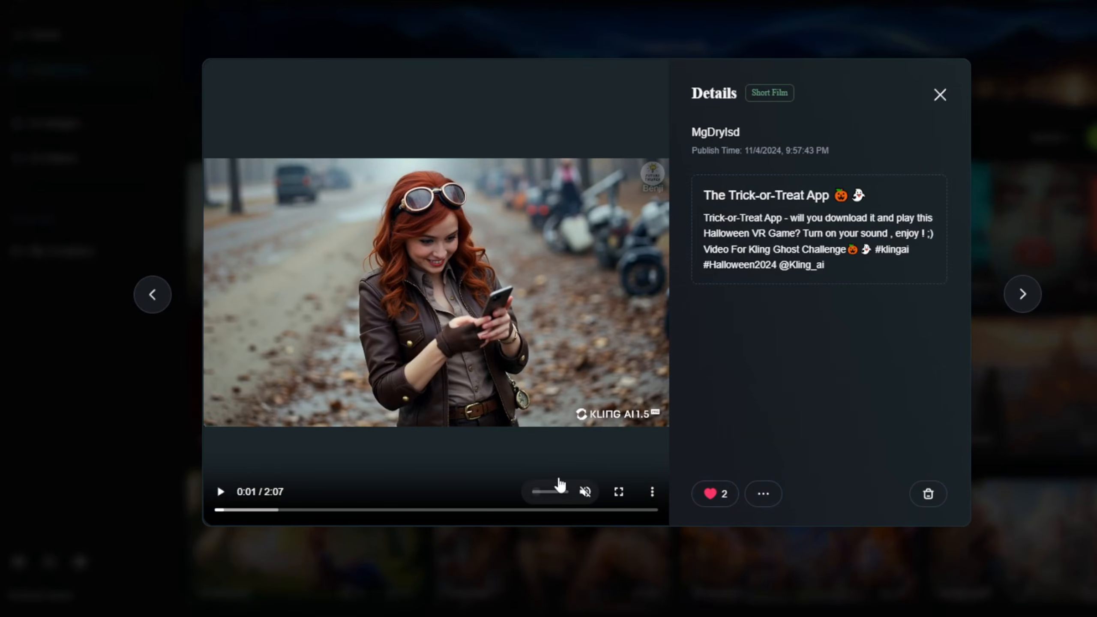
left_click(245, 510)
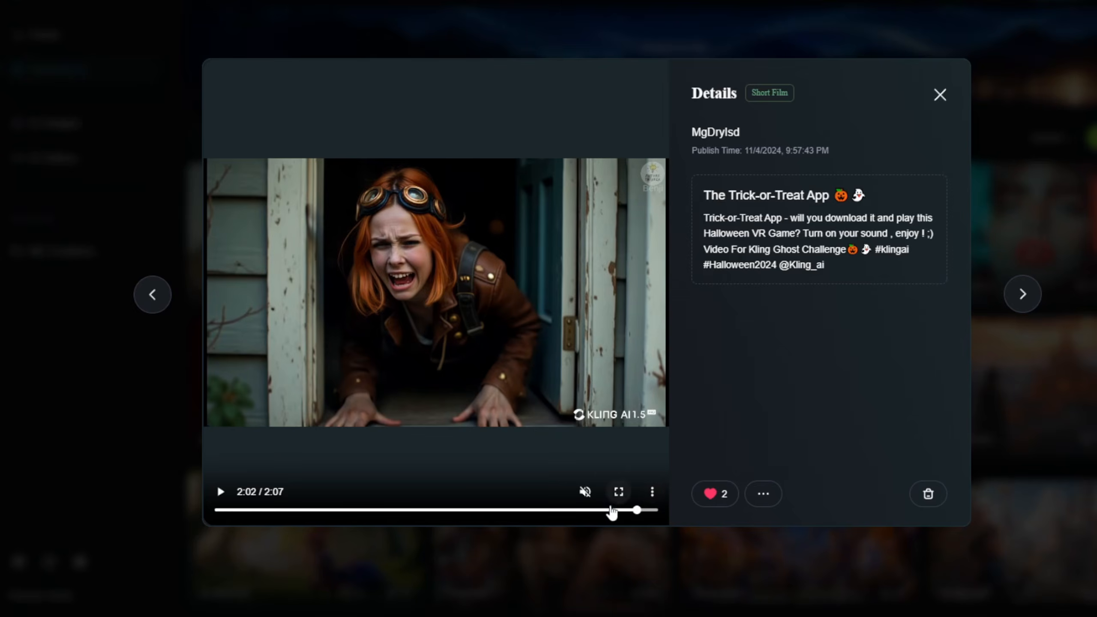
left_click(621, 510)
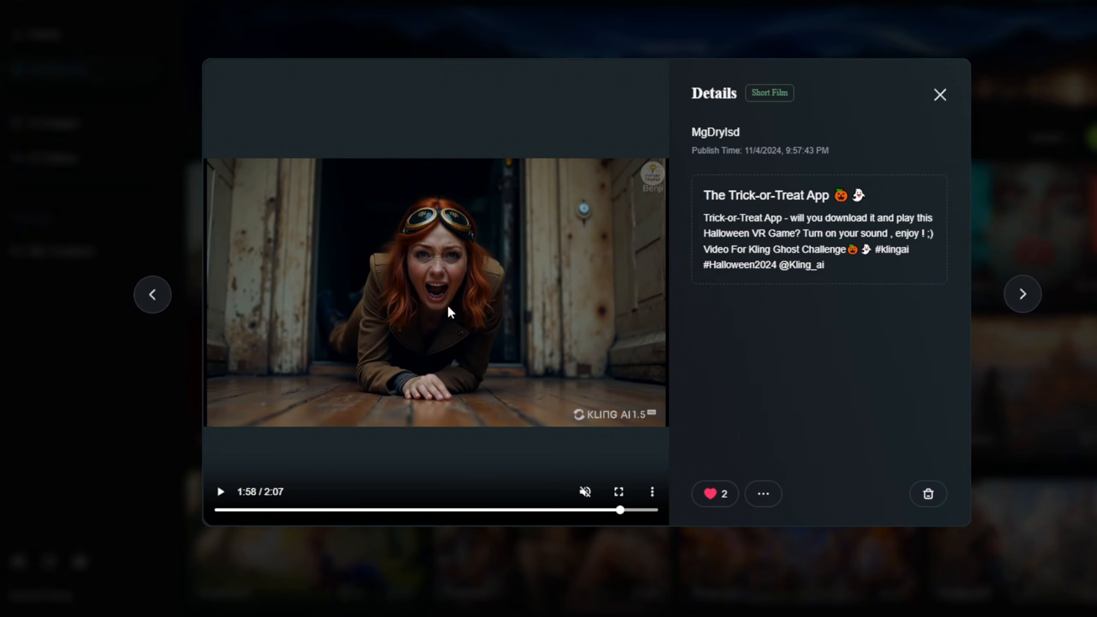
left_click(608, 512)
left_click(620, 512)
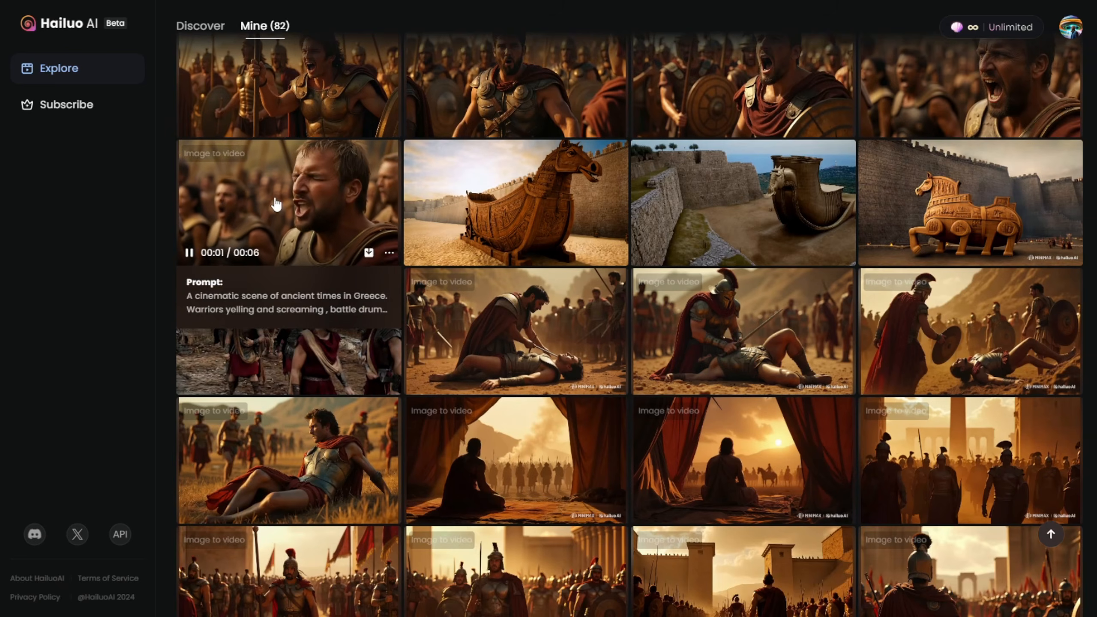
scroll(275, 204, "up", 2)
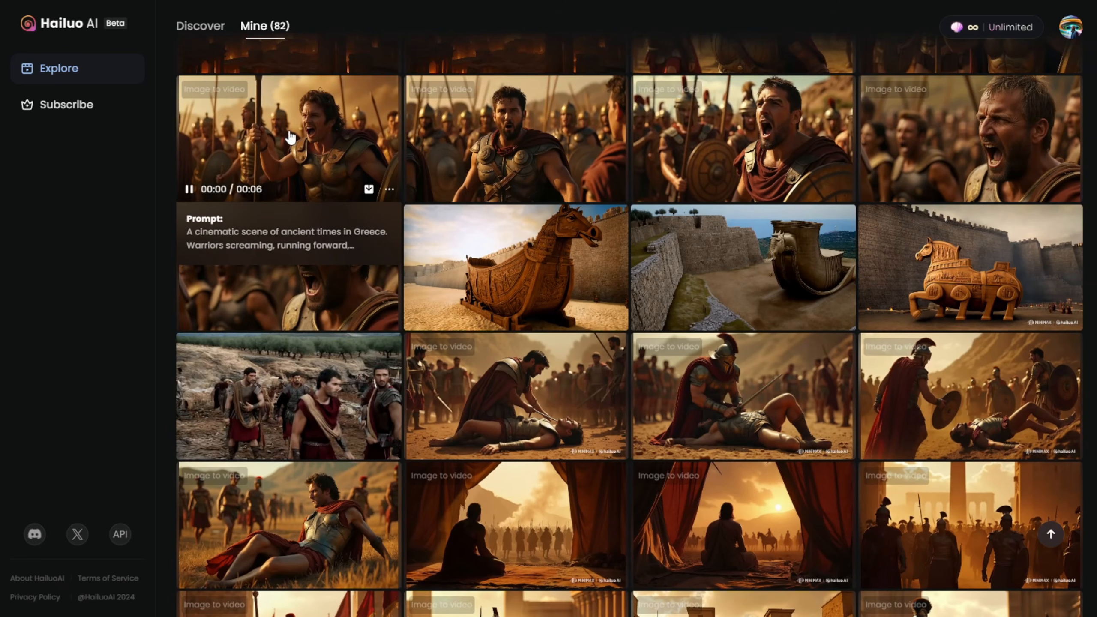
scroll(451, 144, "up", 3)
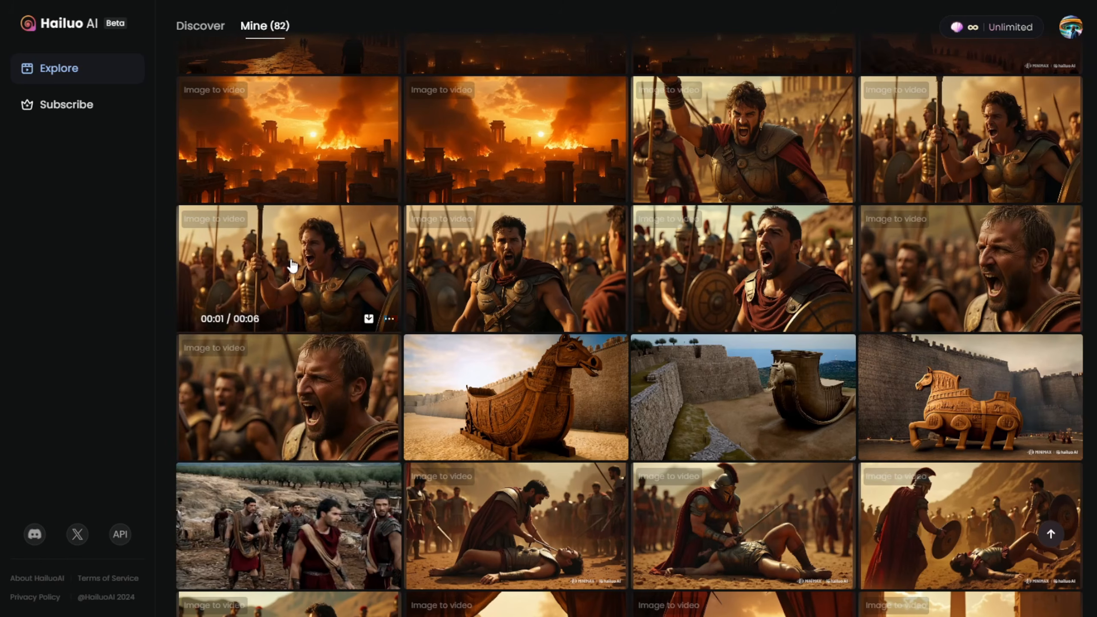
mouse_move(334, 251)
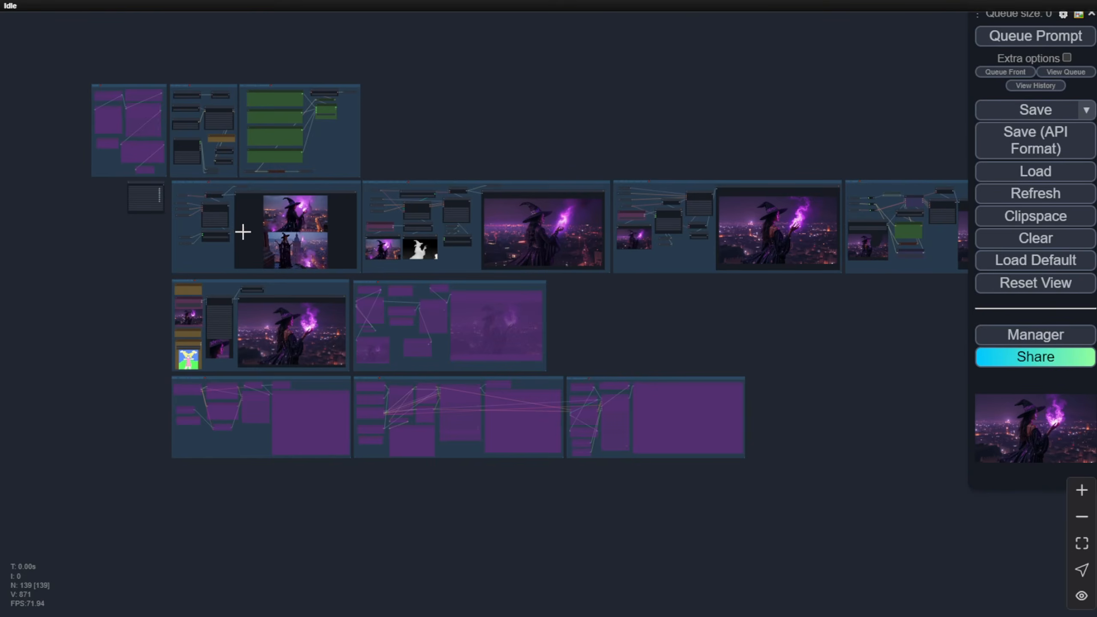
scroll(132, 213, "up", 4)
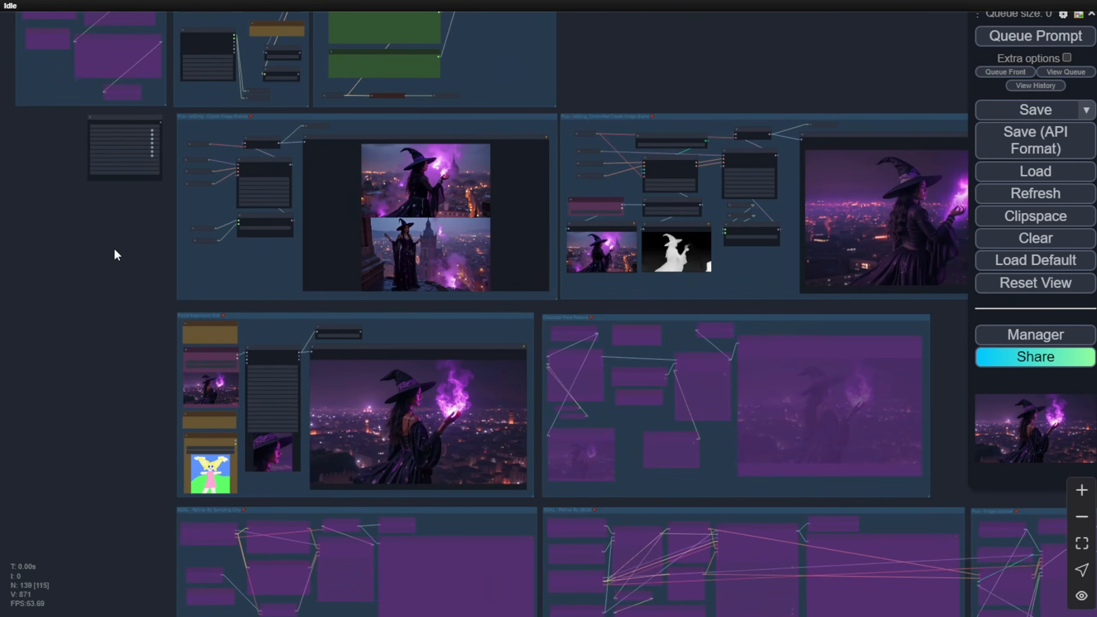
Lower the Expression Editor (PHM) eyebrow value from 15.0 to 3.7
left_click_drag(627, 65, 643, 151)
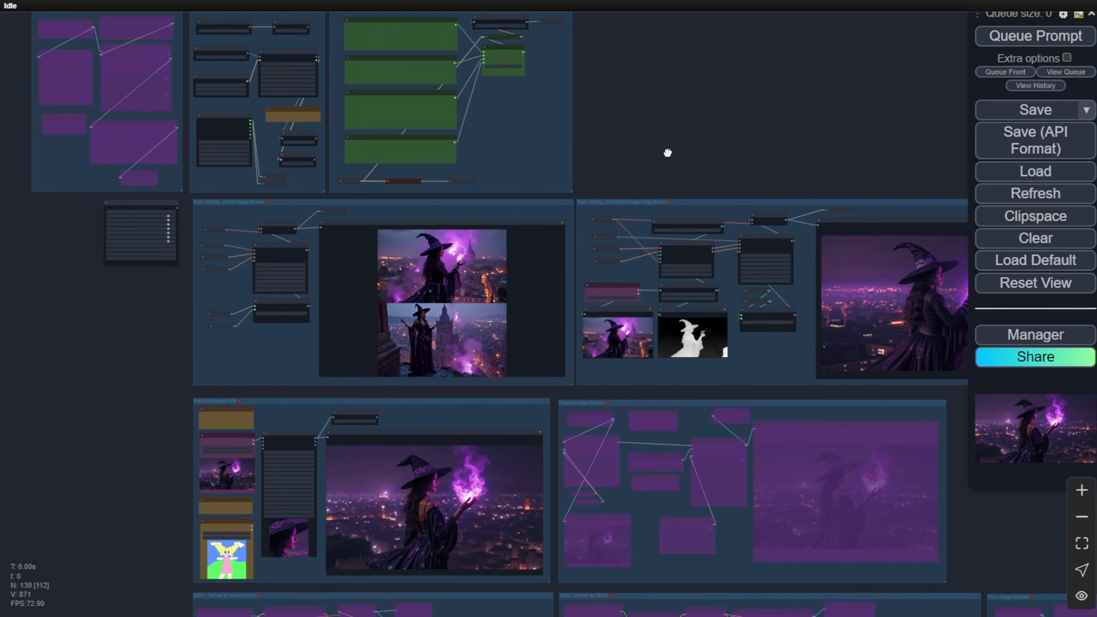
scroll(194, 264, "up", 3)
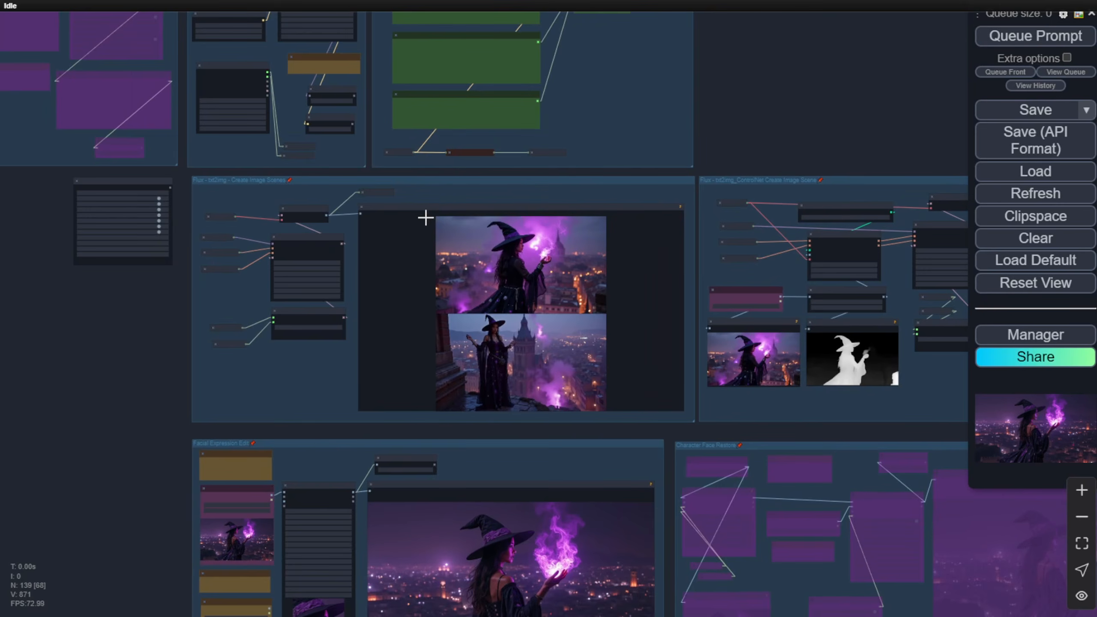
scroll(551, 306, "up", 10)
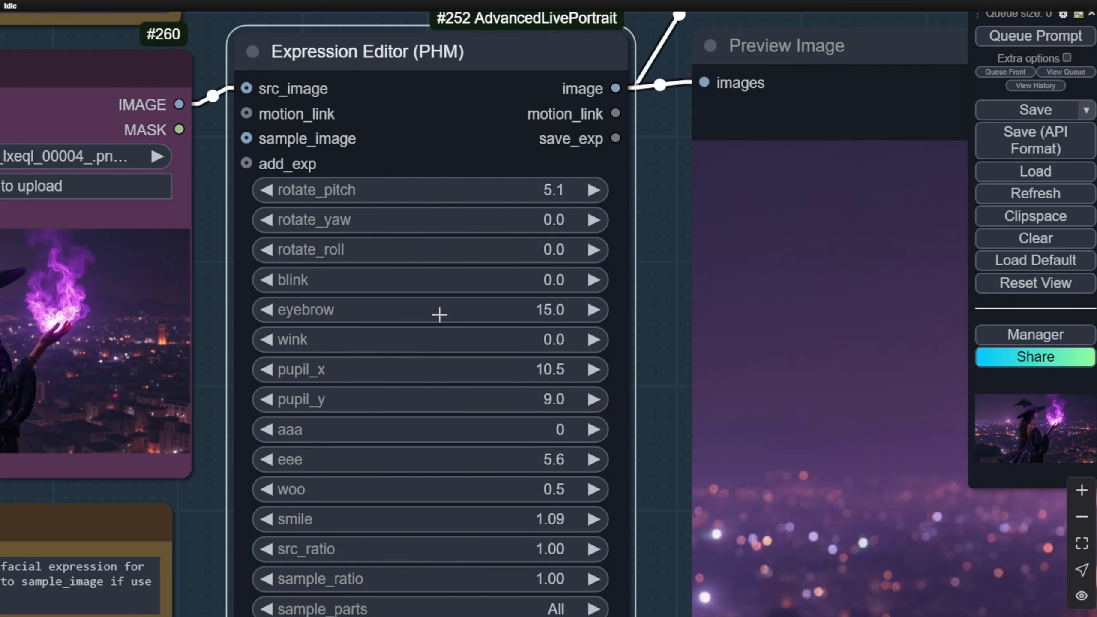
mouse_move(441, 314)
left_mouse_down()
mouse_move(399, 314)
mouse_move(448, 314)
left_mouse_up()
scroll(412, 374, "down", 5)
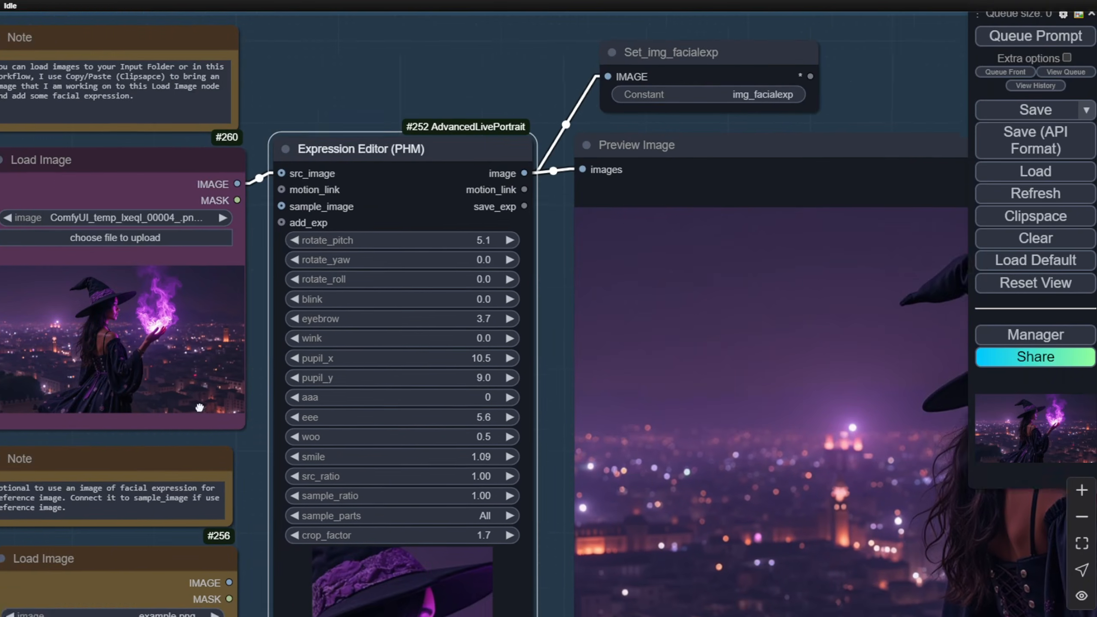
Inspect the expression preview, the source images and the Expression Editor's inputs
left_click_drag(199, 407, 98, 155)
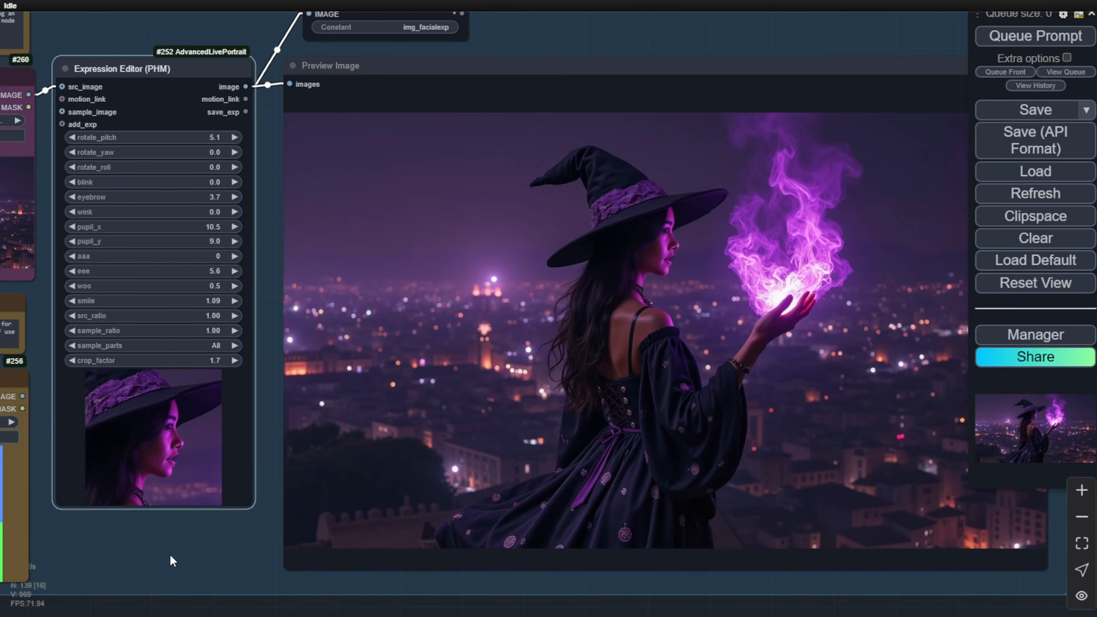
left_click_drag(171, 556, 600, 616)
scroll(370, 228, "up", 15)
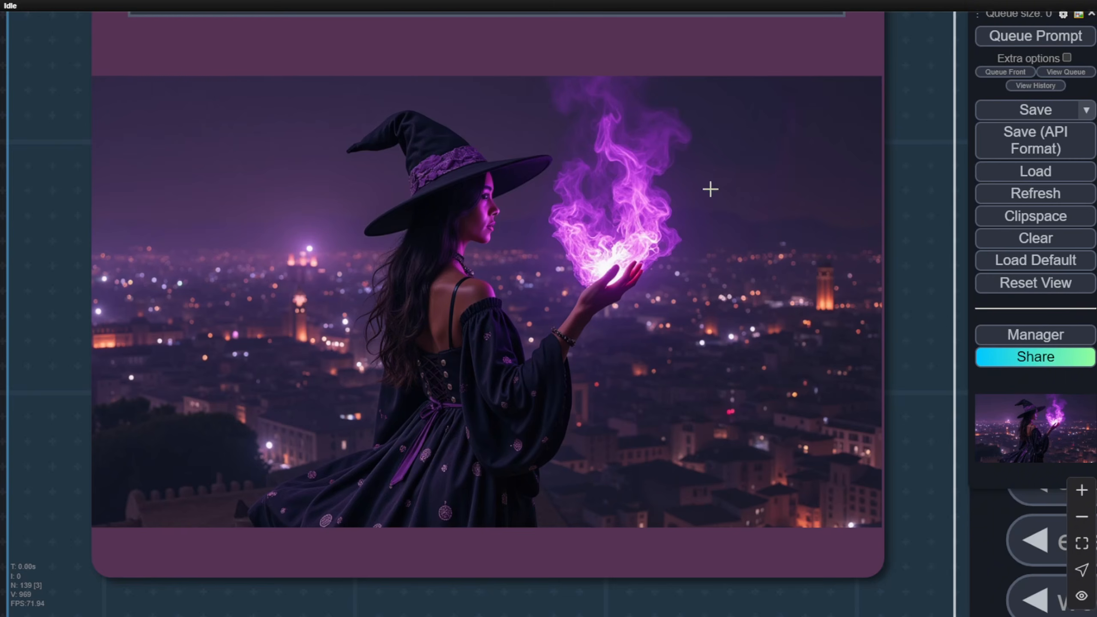
scroll(515, 225, "up", 2)
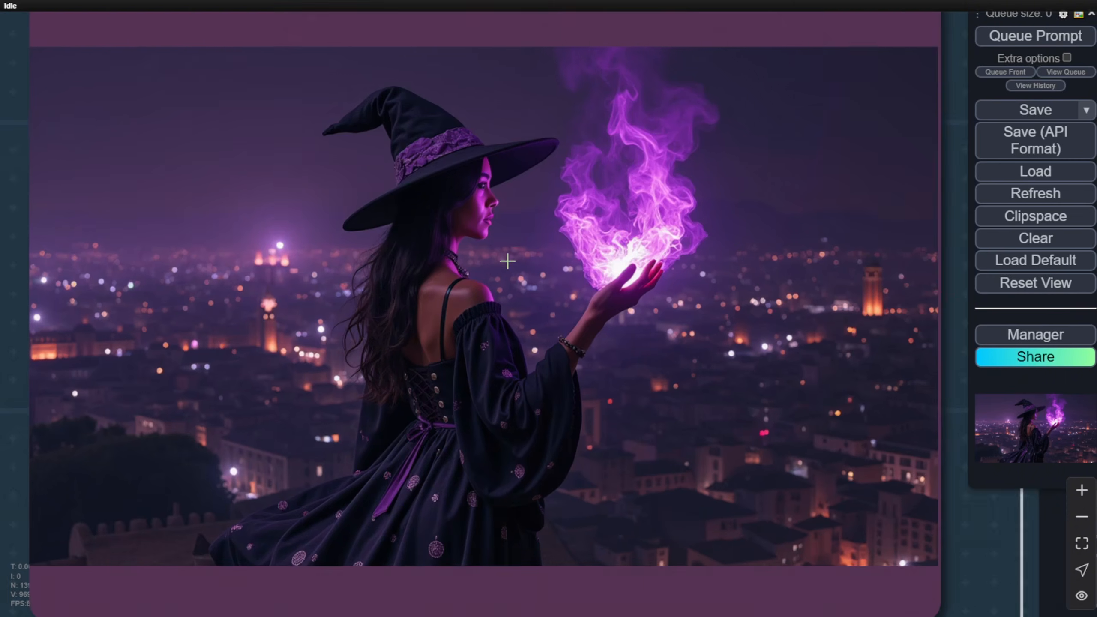
scroll(555, 273, "up", 3)
scroll(681, 294, "down", 12)
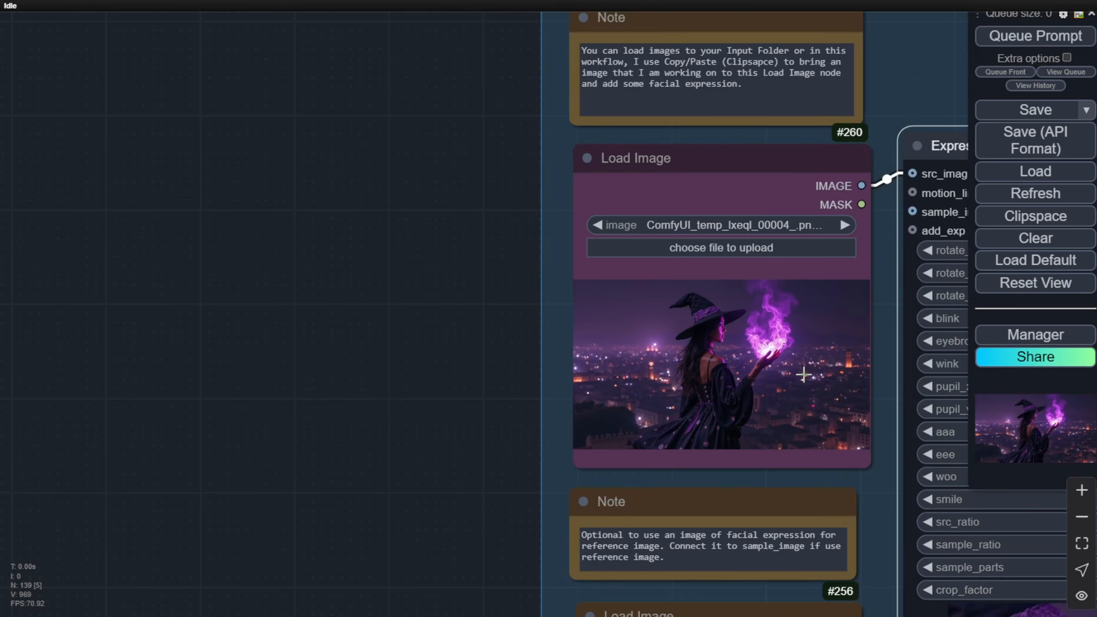
scroll(859, 441, "down", 1)
left_click_drag(886, 479, 49, 197)
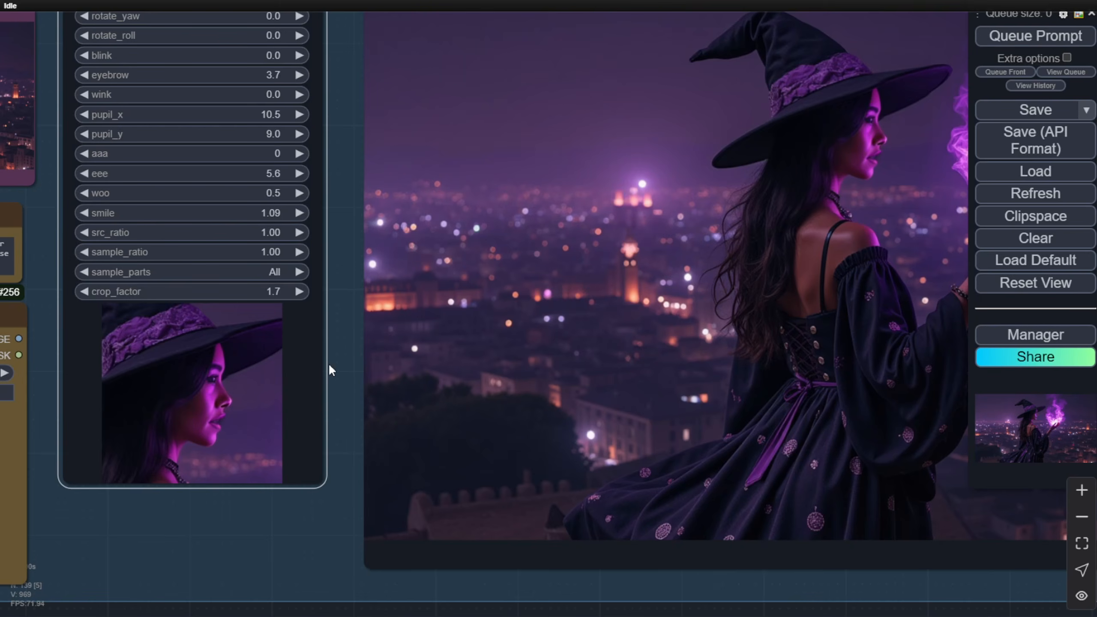
left_click_drag(340, 344, 457, 502)
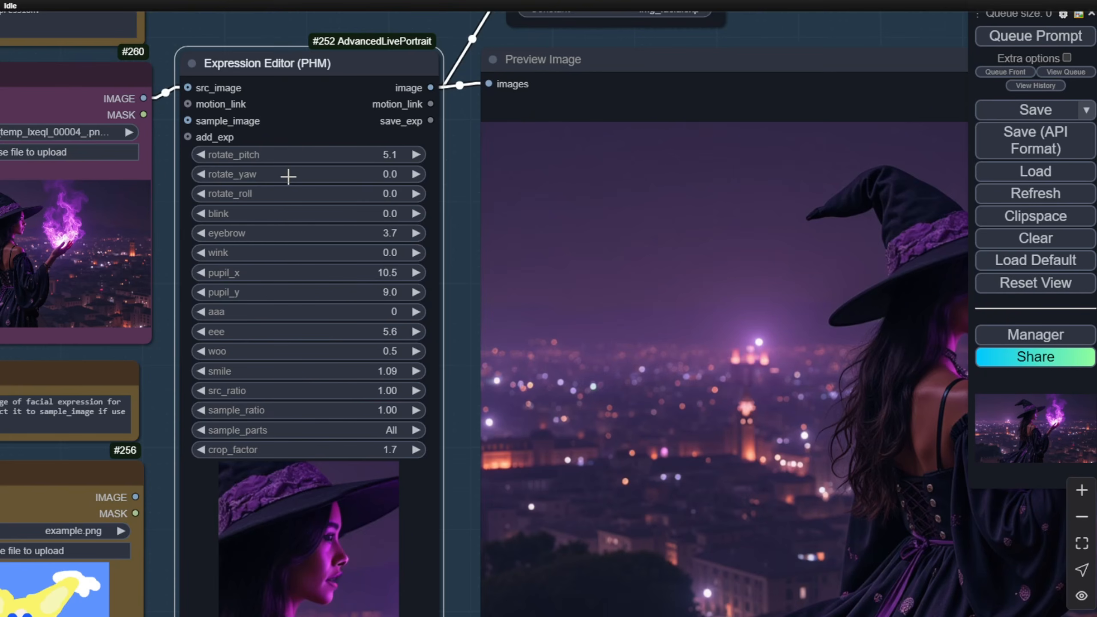
Zoom out and pan across the workflow to survey all its groups
scroll(278, 355, "down", 7)
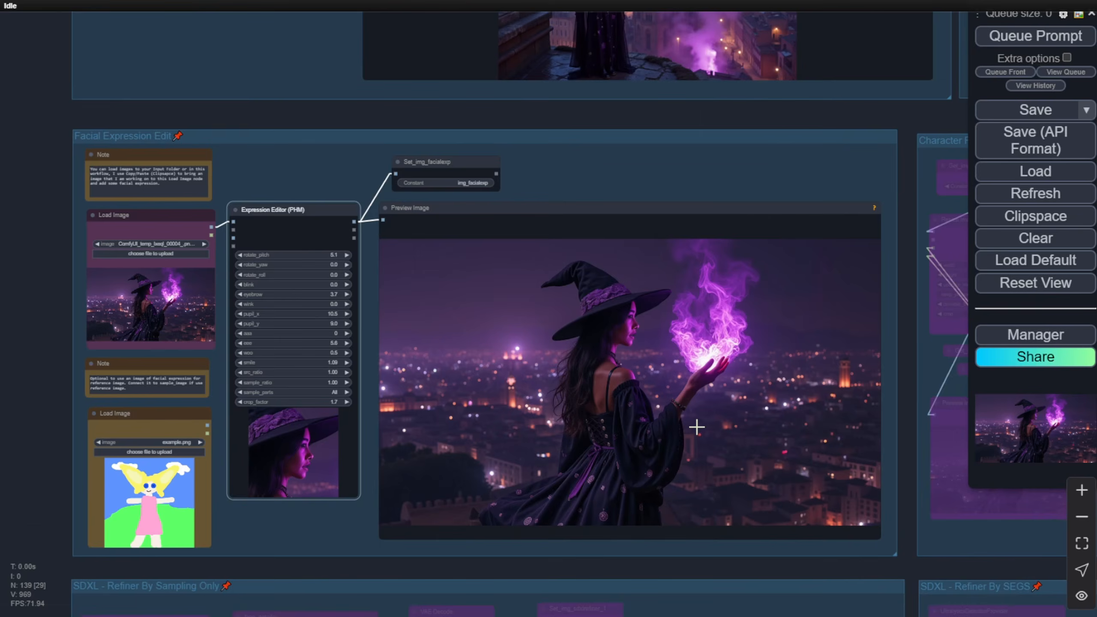
scroll(691, 410, "down", 3)
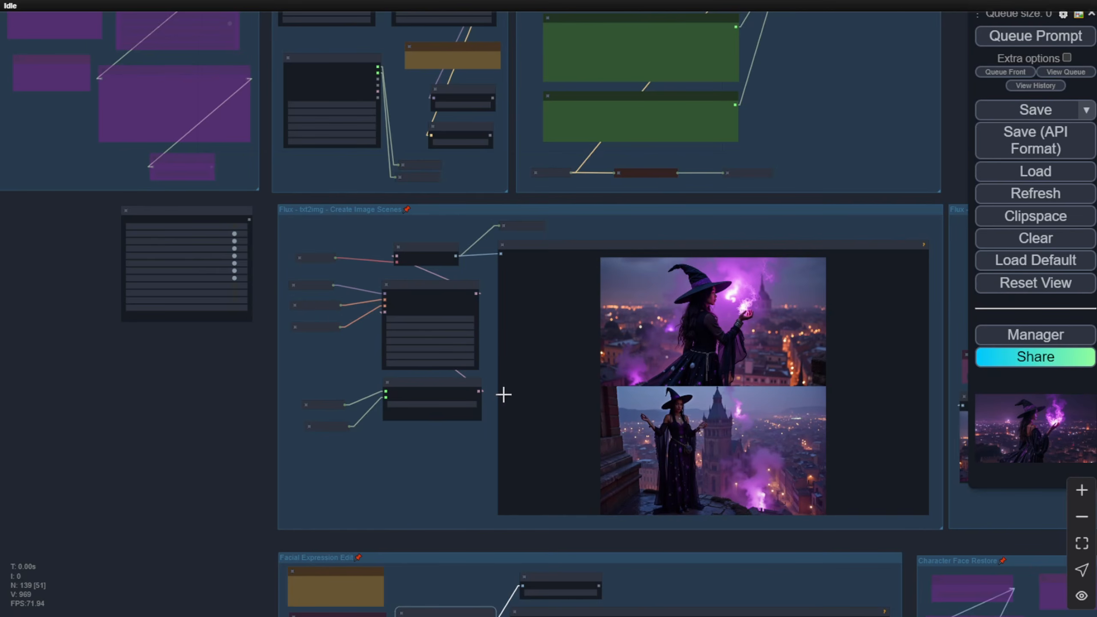
scroll(579, 426, "up", 2)
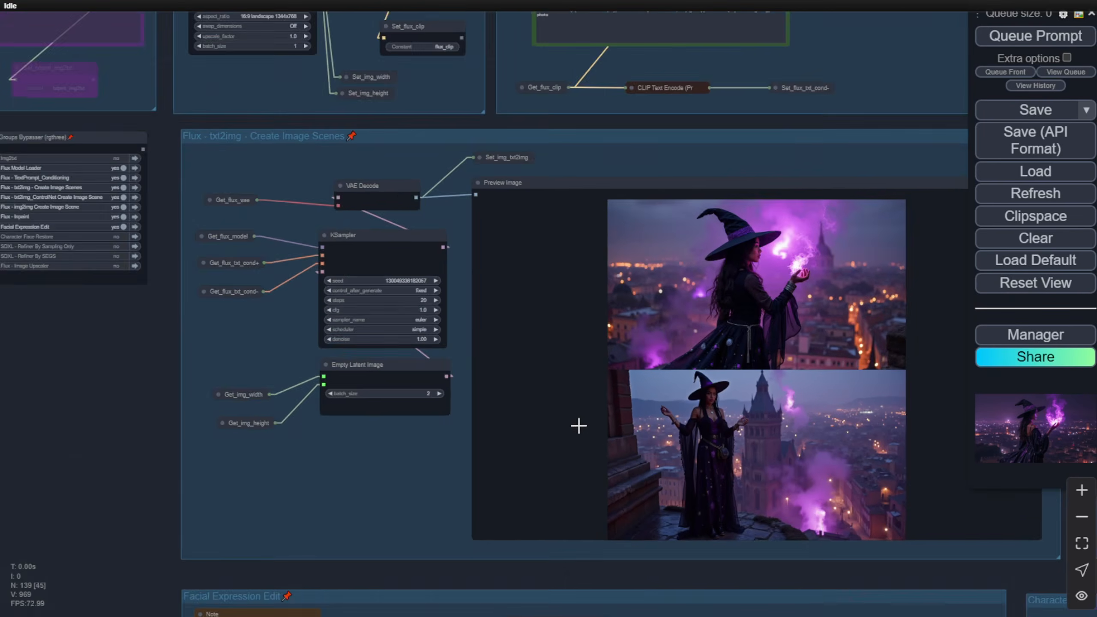
scroll(608, 65, "down", 5)
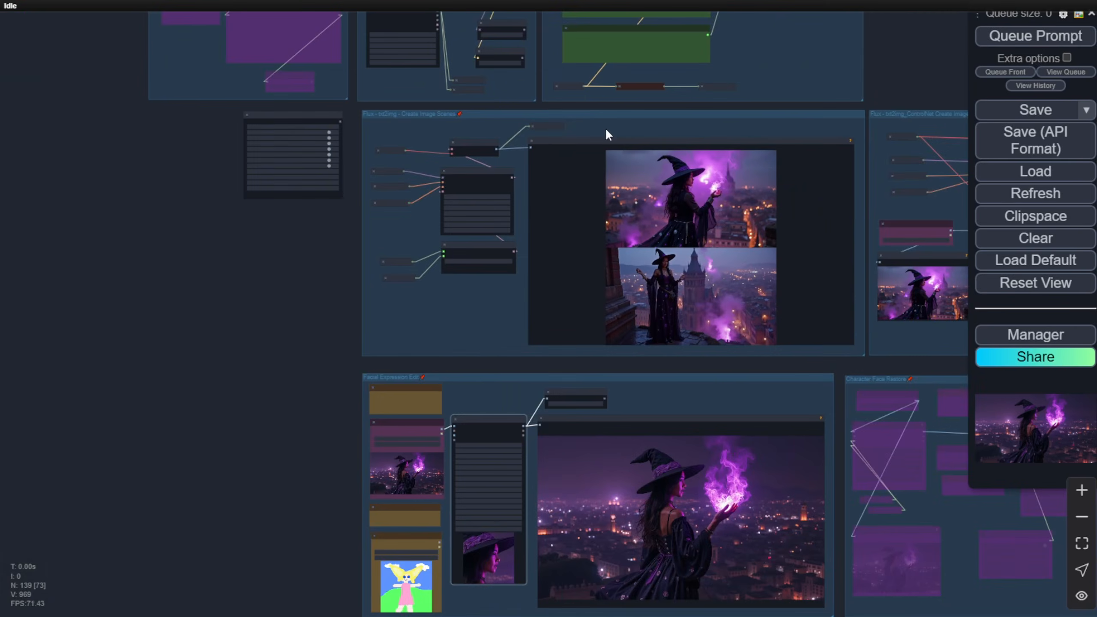
left_click_drag(605, 126, 205, 126)
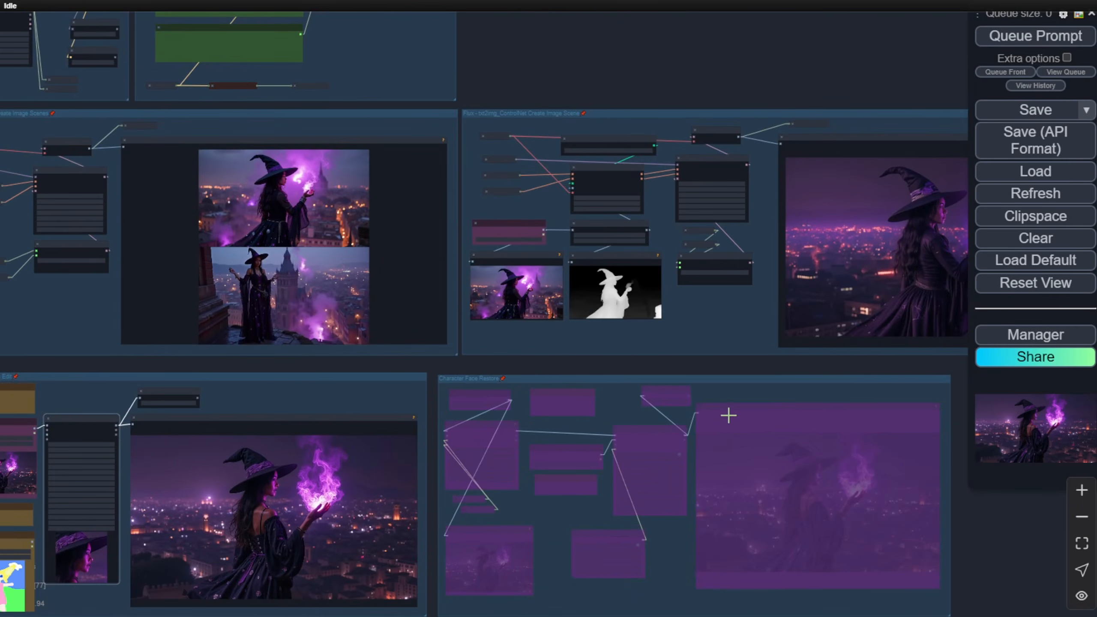
scroll(728, 414, "down", 4)
scroll(601, 522, "up", 10)
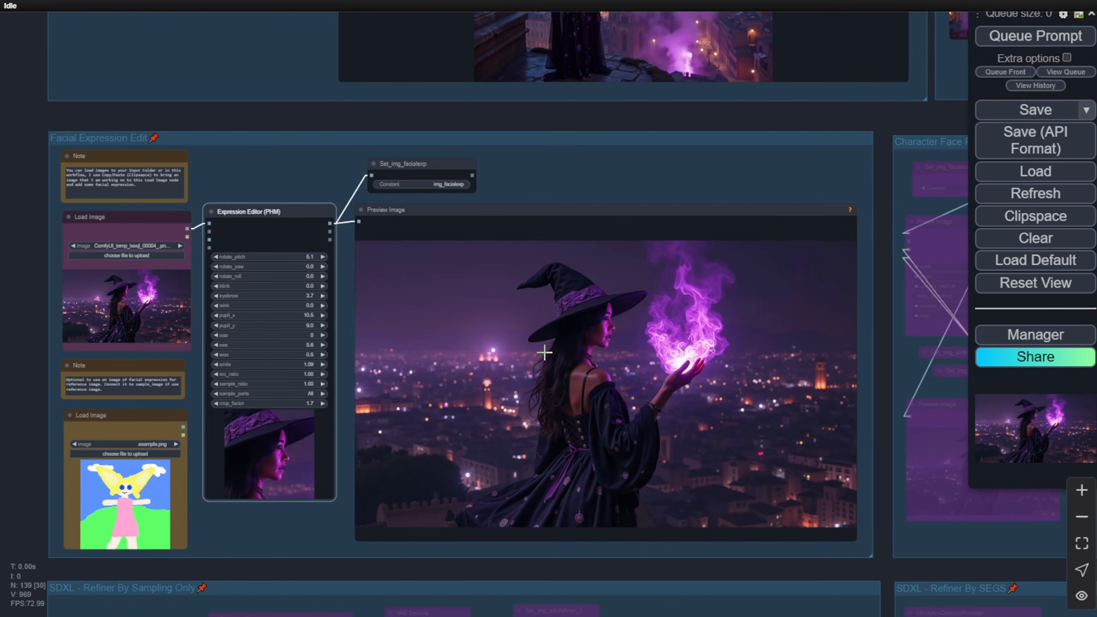
scroll(546, 354, "down", 5)
Zoom in on the Fast Groups Bypasser panel beside the Create Image Scenes group
left_click_drag(702, 285, 468, 192)
scroll(664, 346, "up", 5)
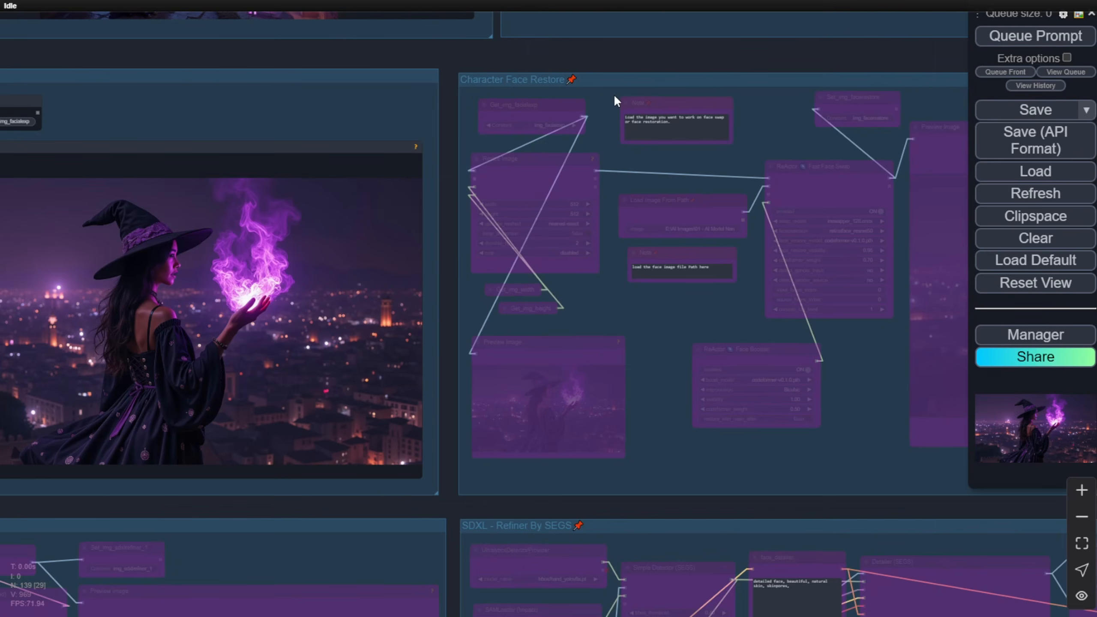
scroll(536, 321, "down", 5)
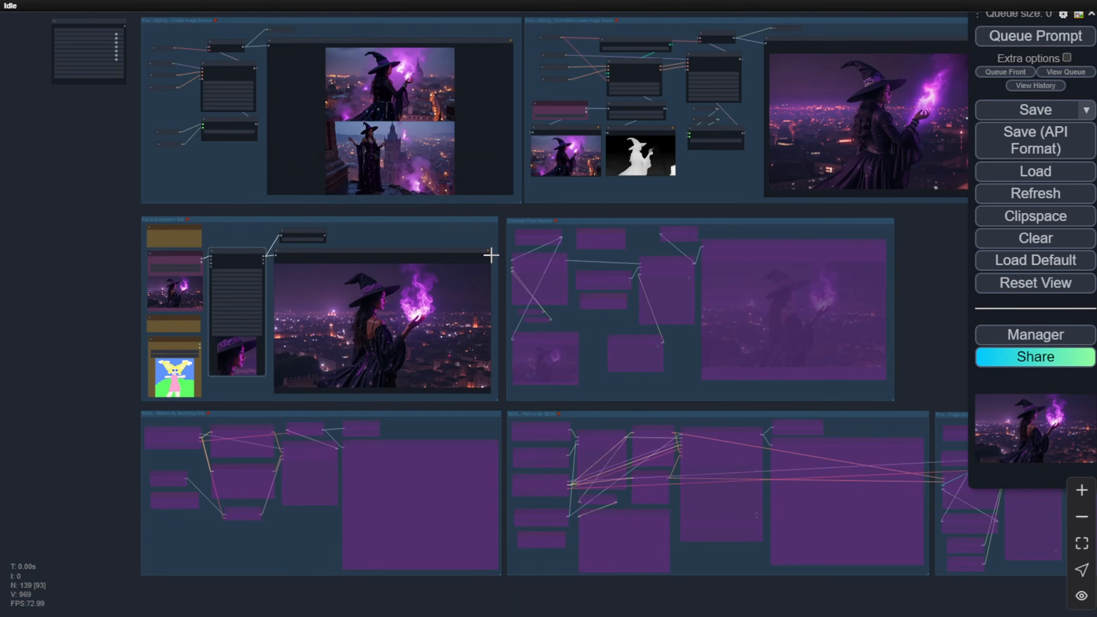
left_click_drag(473, 209, 724, 363)
scroll(313, 213, "up", 8)
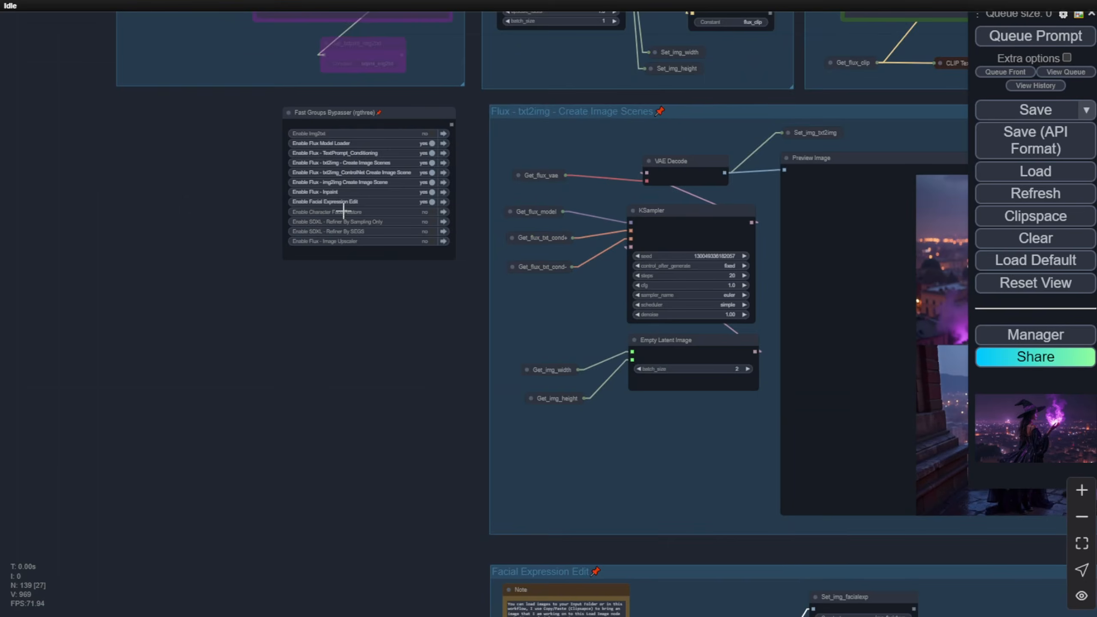
Enable Character Face Restore and view its face-swapped witch preview and Face Booster settings
left_click(438, 210)
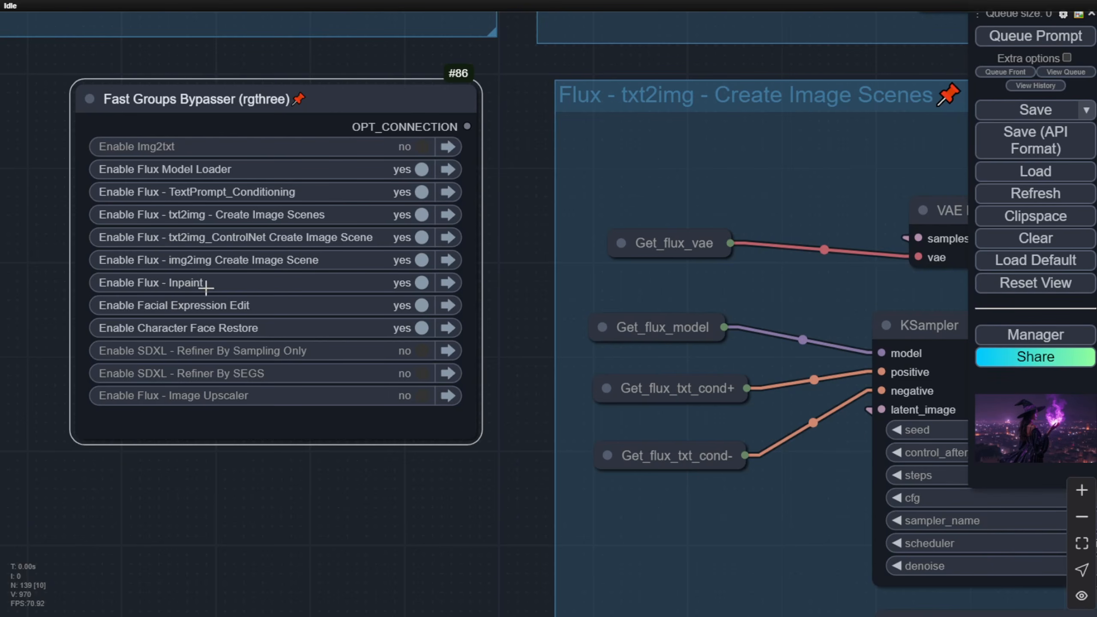
scroll(375, 480, "down", 10)
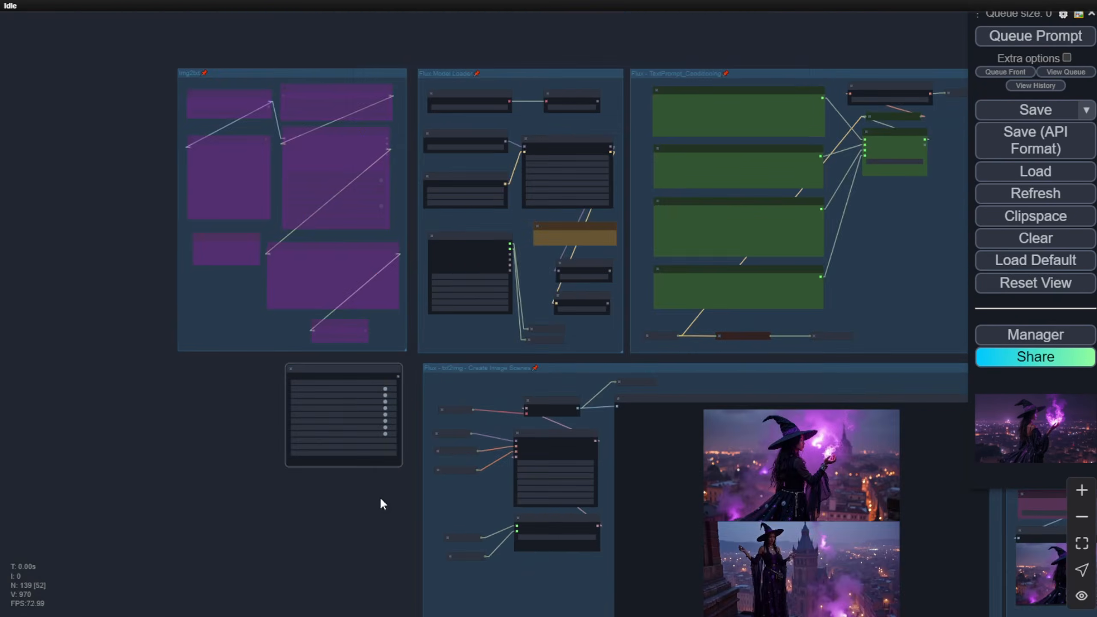
left_click_drag(380, 498, 228, 315)
scroll(334, 346, "up", 5)
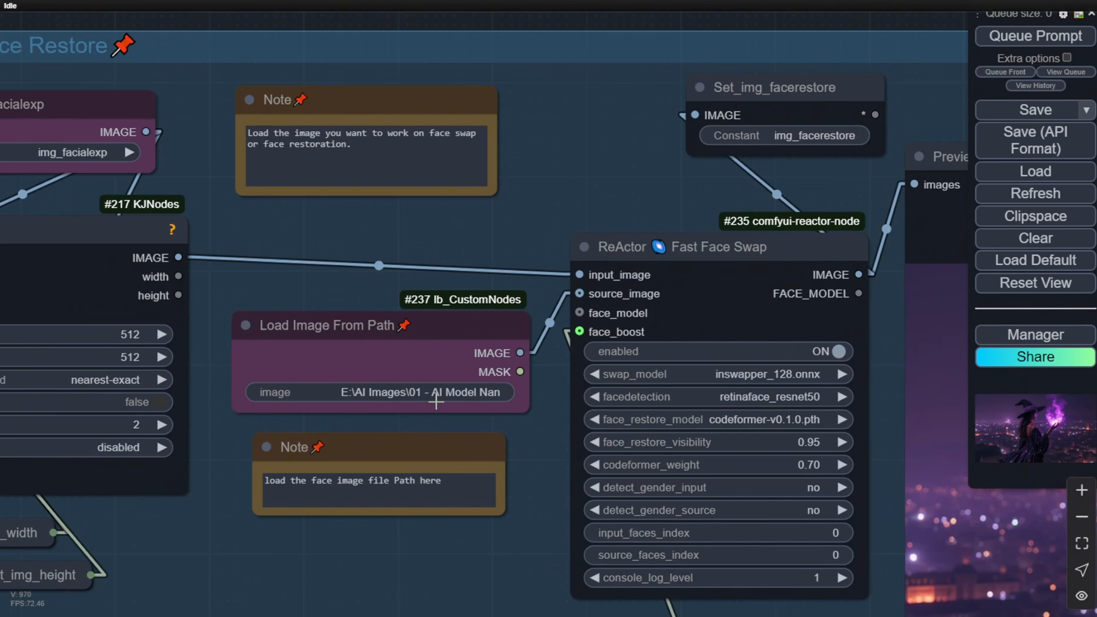
left_click_drag(535, 507, 152, 352)
scroll(277, 419, "down", 6)
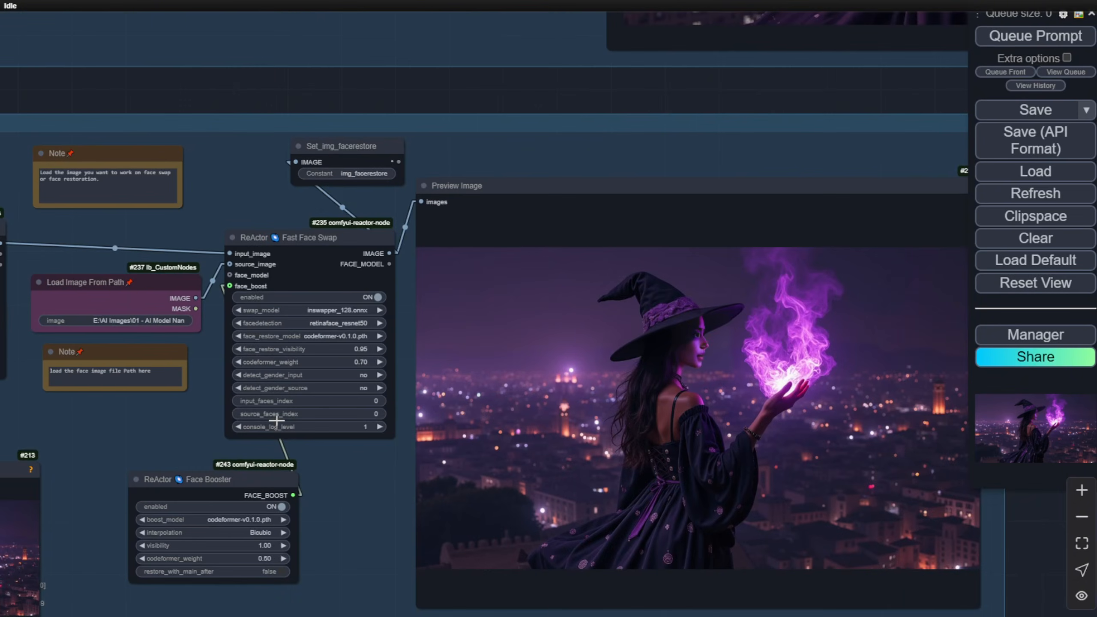
scroll(736, 336, "up", 3)
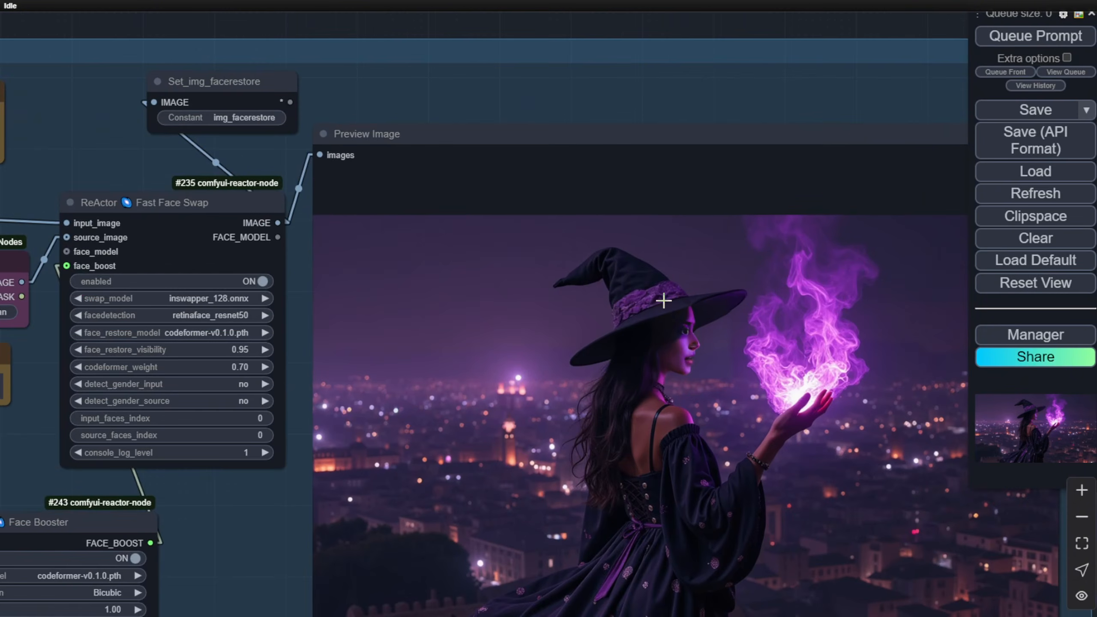
scroll(589, 402, "down", 6)
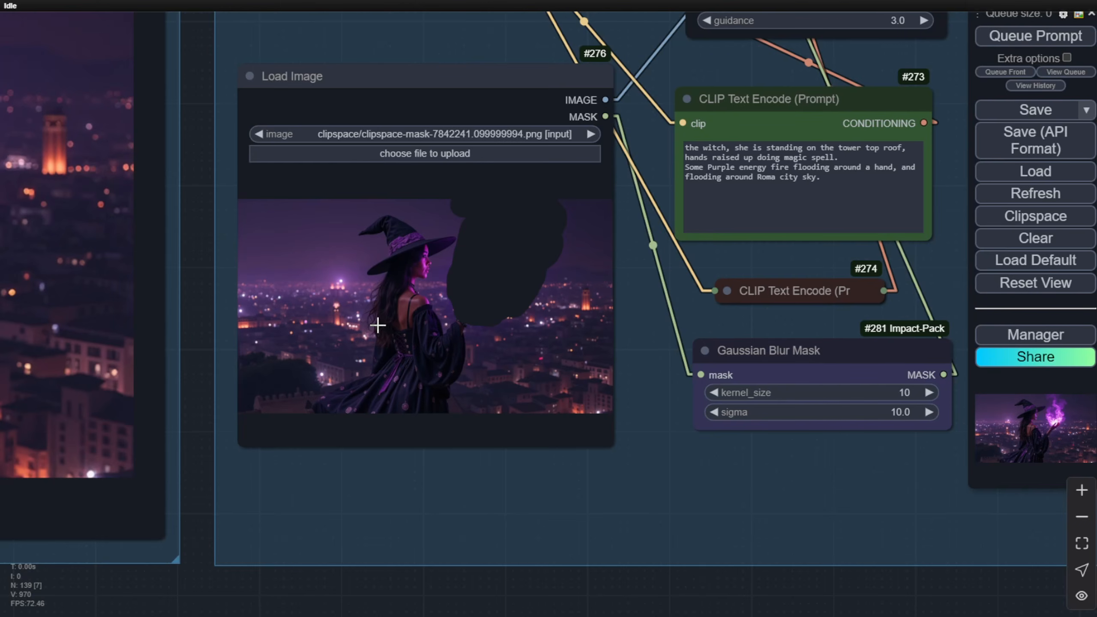
Open the Load Image input in the MaskEditor to check the witch mask
left_click(377, 325)
right_click(380, 322)
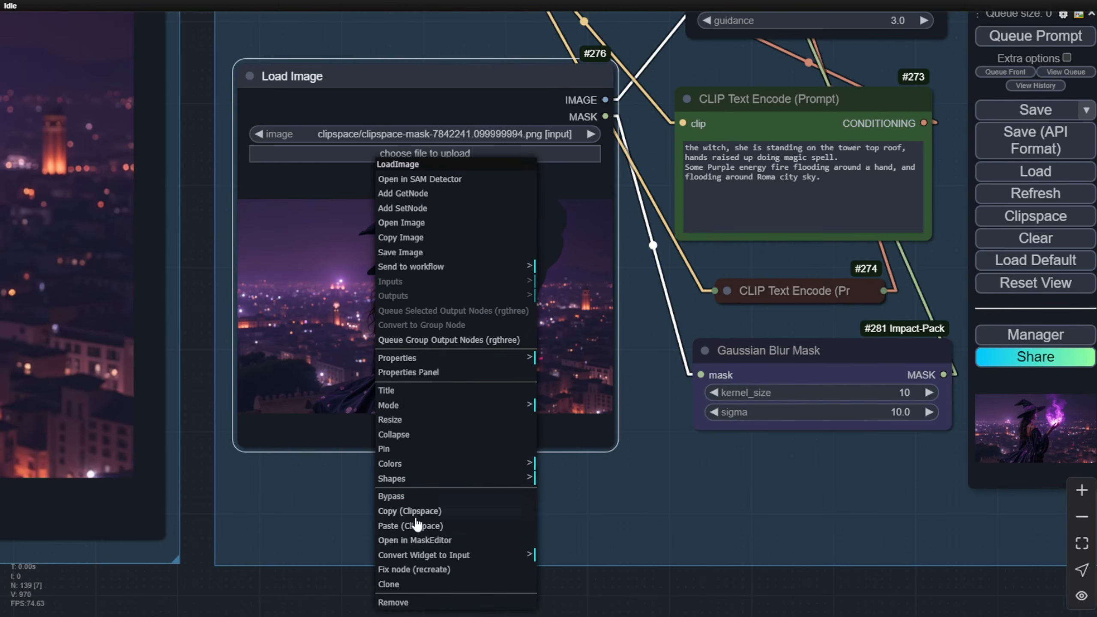
left_click(418, 541)
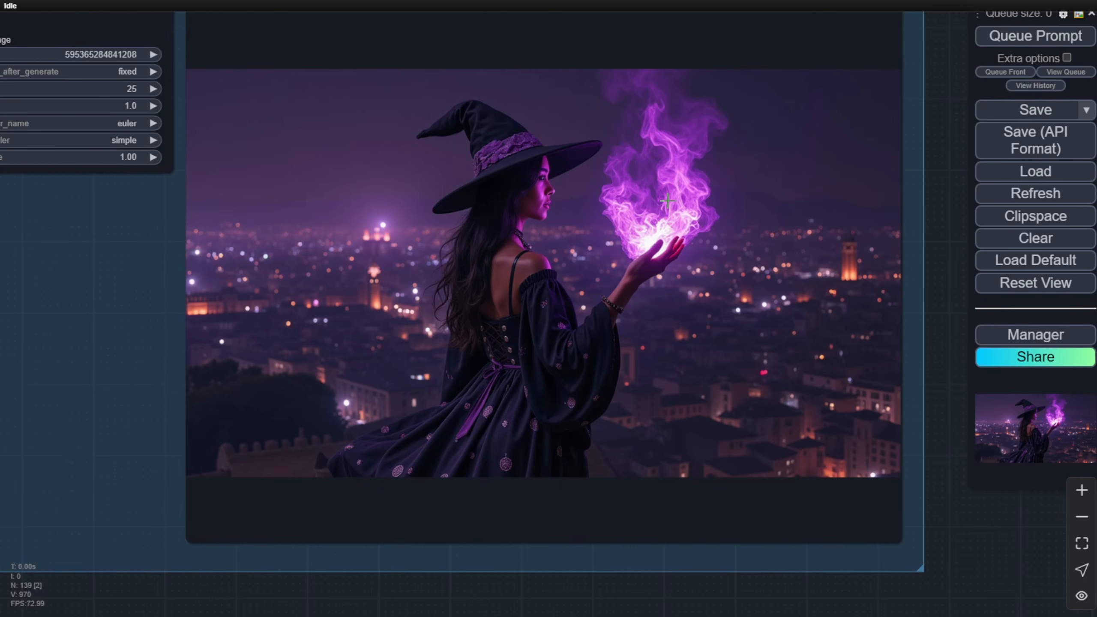
Zoom out to show the Flux inpaint group and its inpainted witch result
scroll(422, 363, "down", 6)
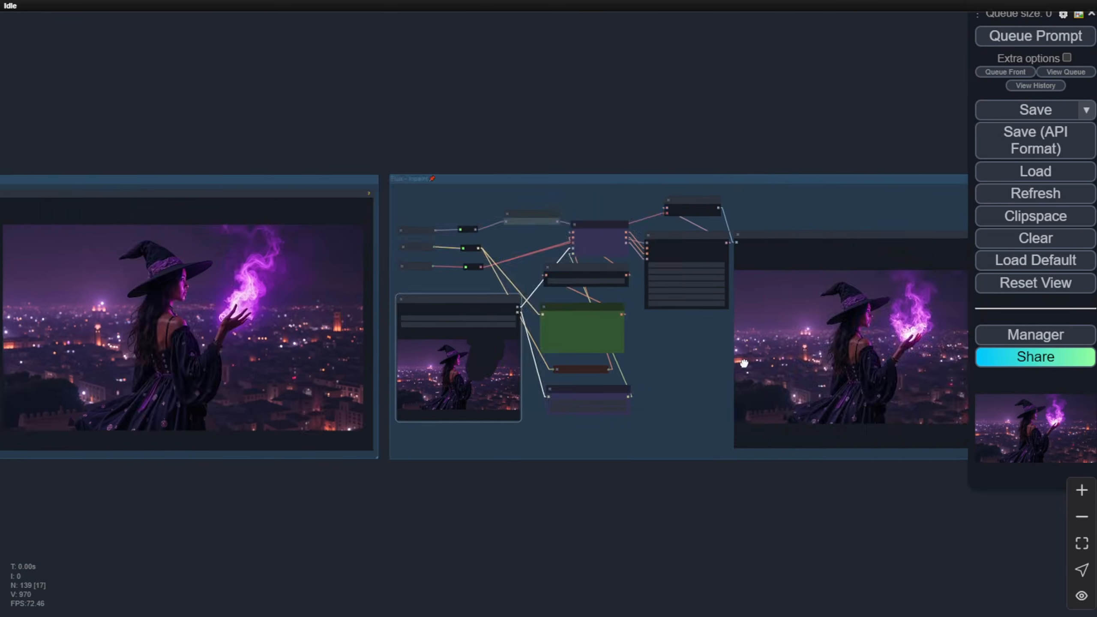
left_click_drag(348, 361, 538, 367)
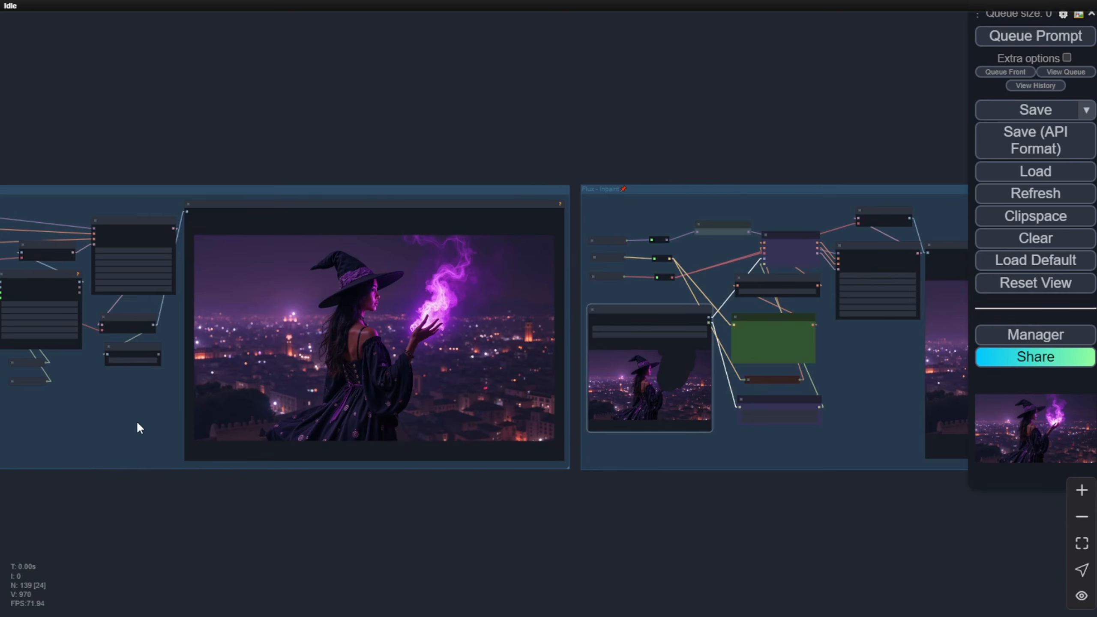
scroll(138, 427, "down", 6)
scroll(137, 424, "down", 5)
left_click_drag(154, 448, 659, 214)
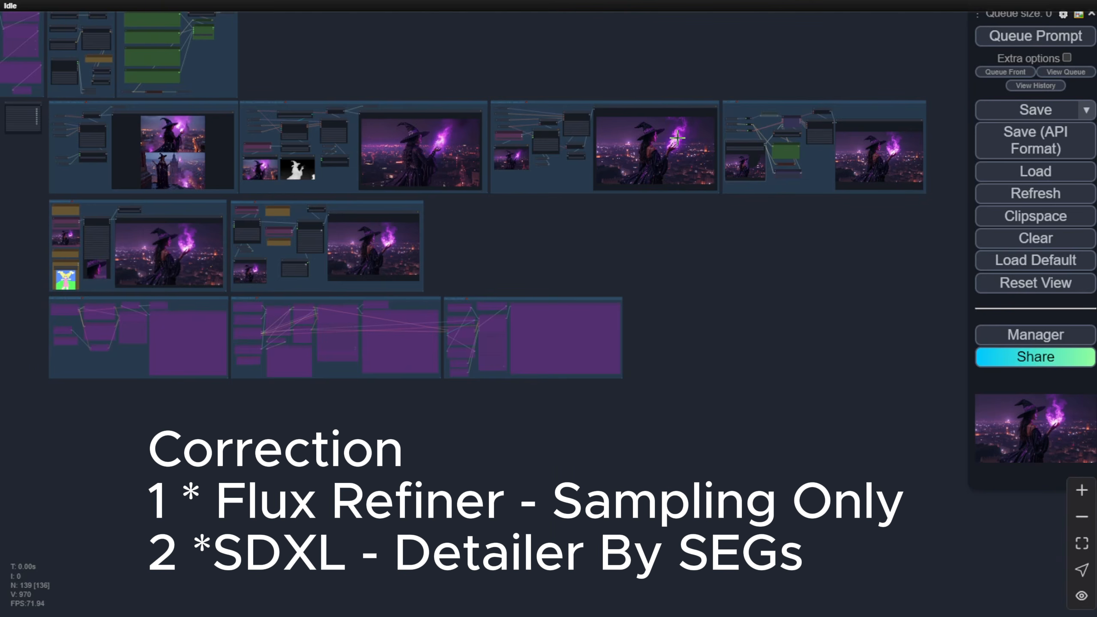
Confirm the Set_img_facerestore input and enable SDXL - Refiner By Sampling Only
scroll(166, 277, "up", 10)
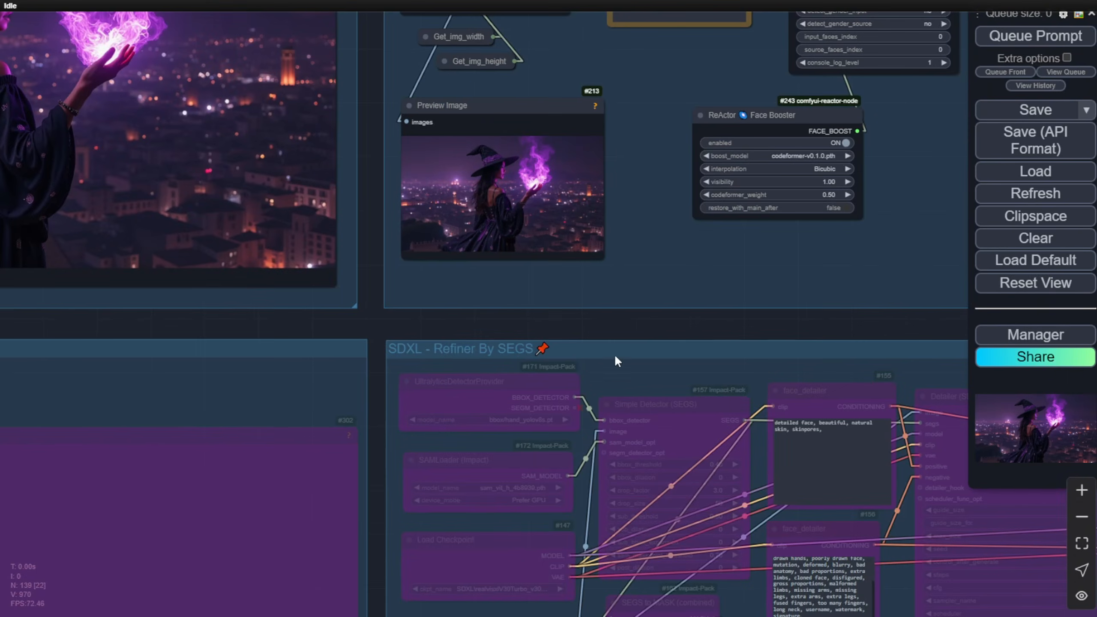
scroll(616, 360, "down", 6)
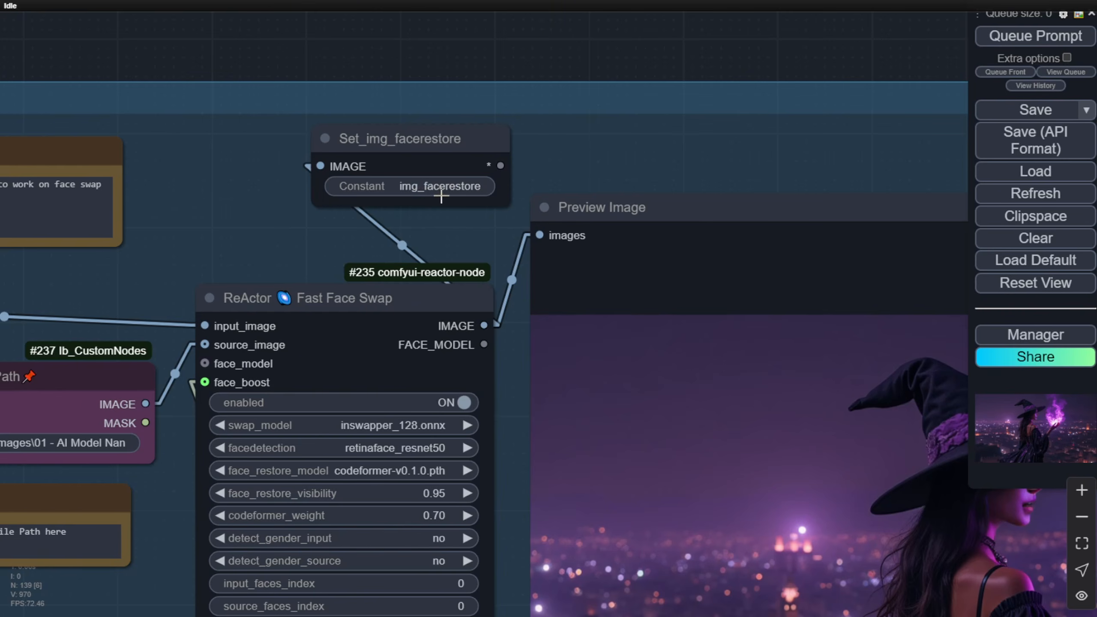
left_click(404, 142)
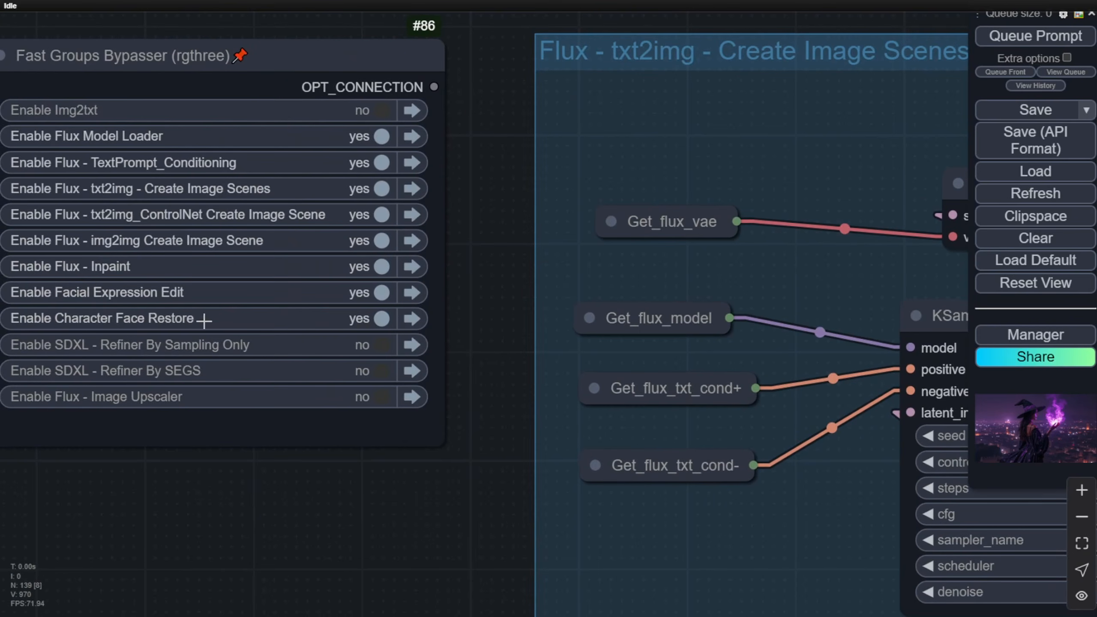
left_click(382, 345)
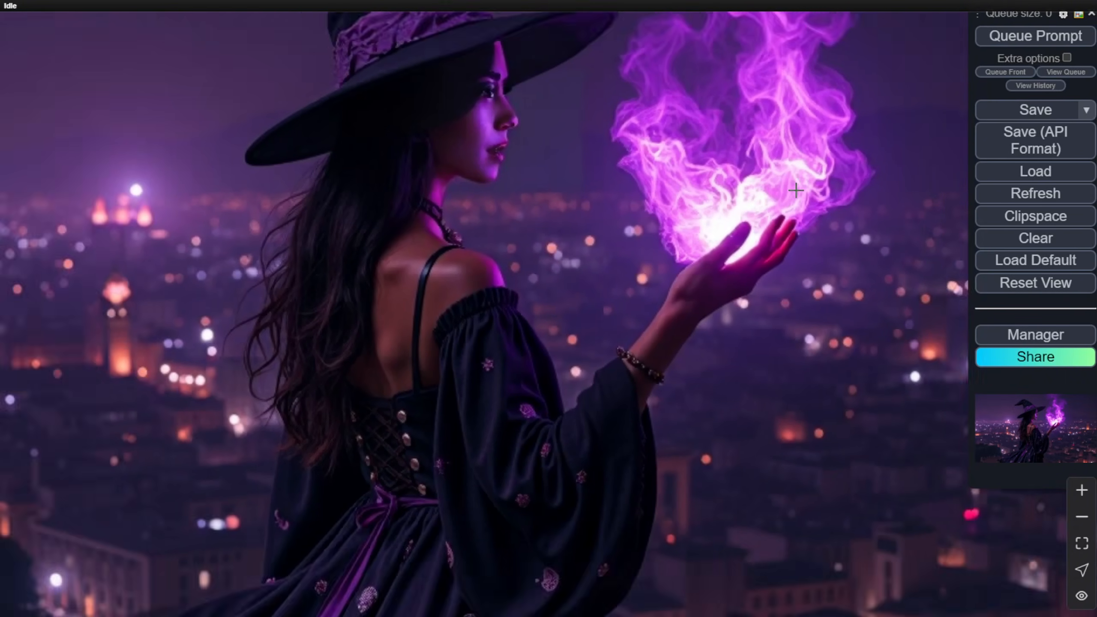
Zoom out from the sampling-only refiner's refined witch preview
scroll(797, 190, "down", 8)
scroll(767, 191, "down", 4)
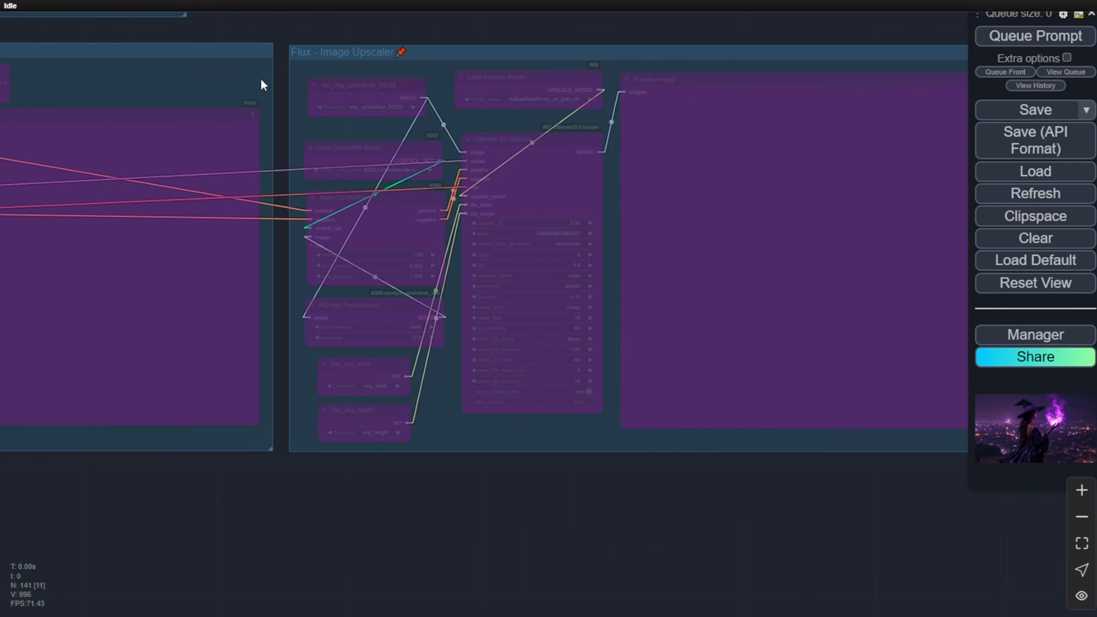
Inspect the Flux - Image Upscaler's Load ControlNet Model and Apply ControlNet nodes
scroll(358, 98, "up", 4)
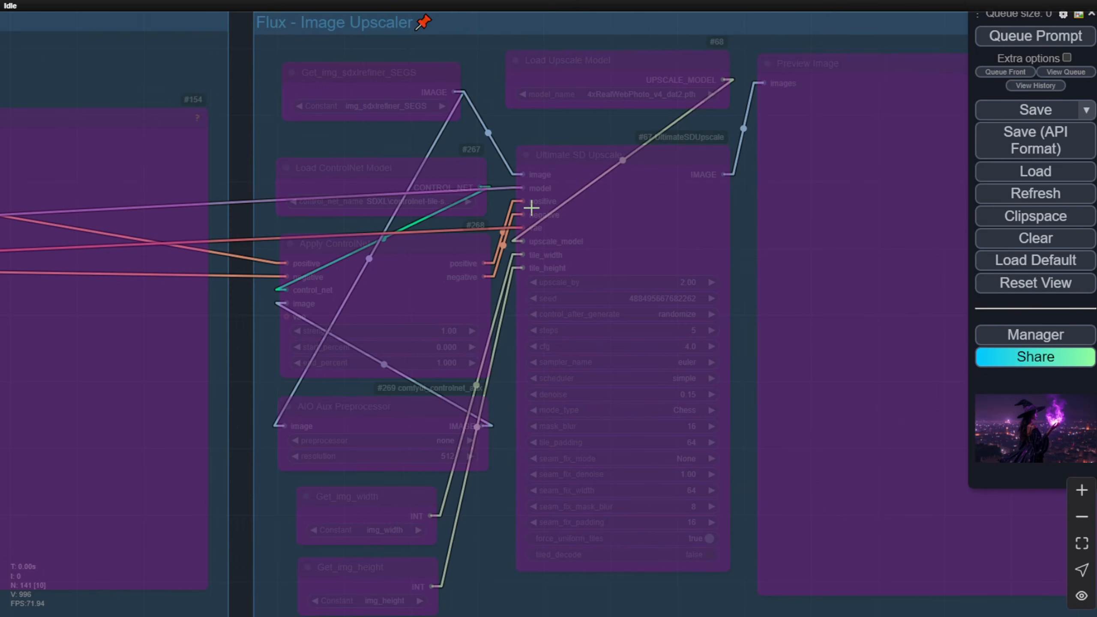
left_click(391, 169)
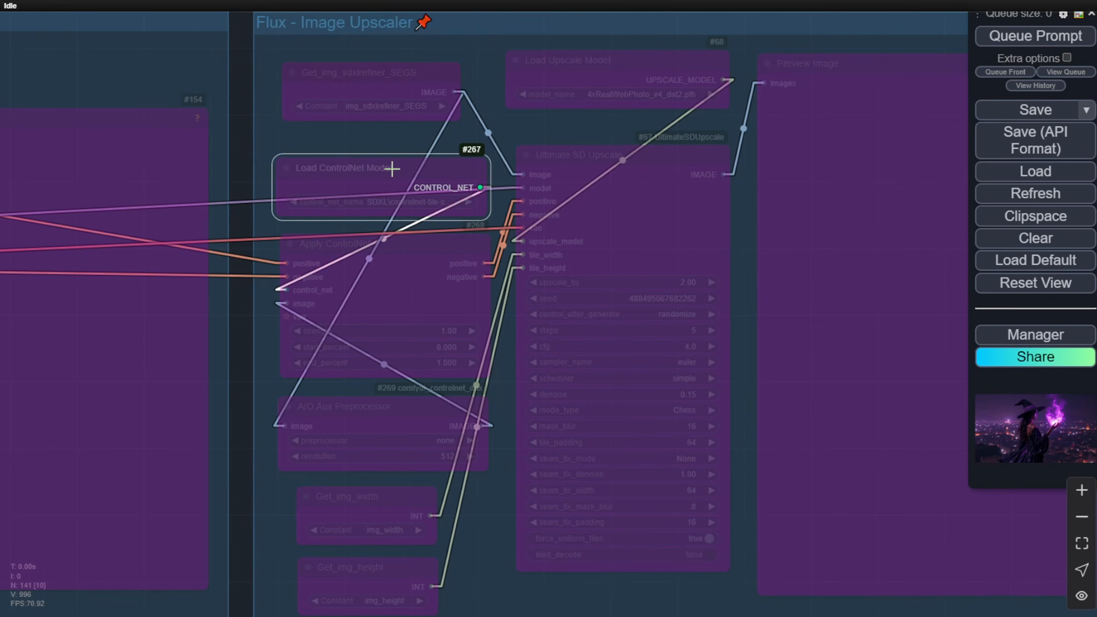
left_click(396, 250)
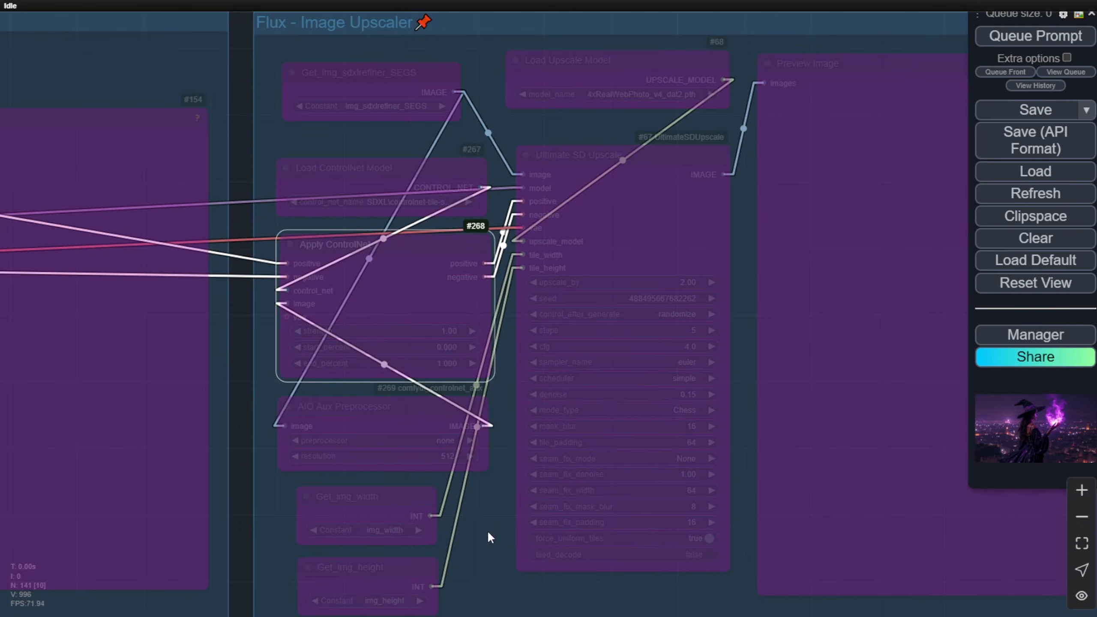
Pan over to centre the bypassed SDXL - Refiner By SEGS group
scroll(486, 529, "down", 4)
left_click_drag(344, 185, 348, 99)
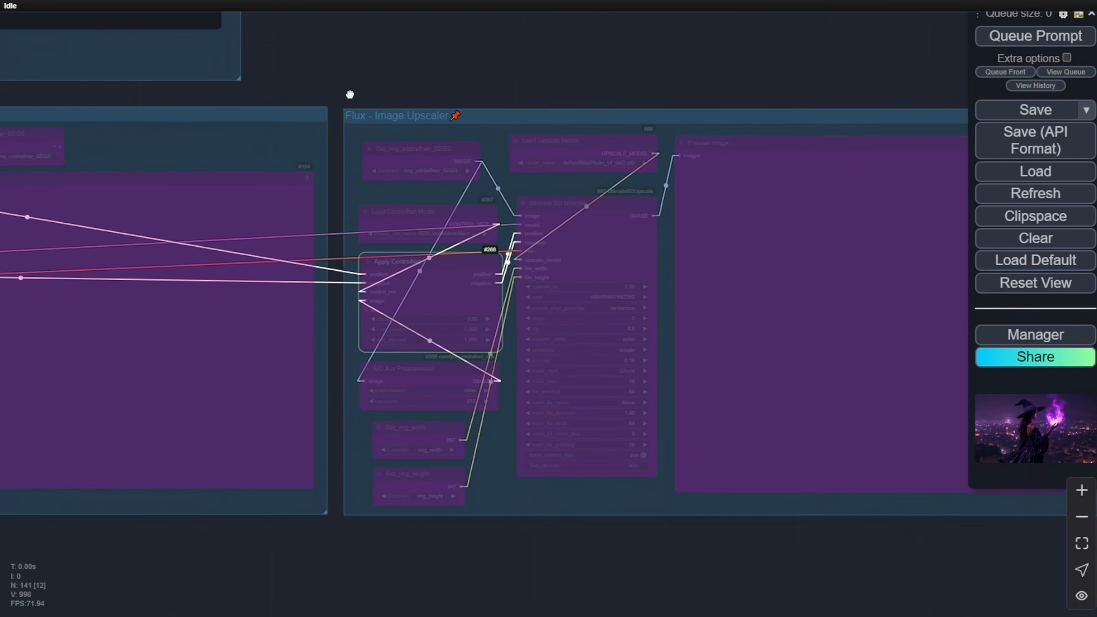
left_click_drag(465, 93, 236, 78)
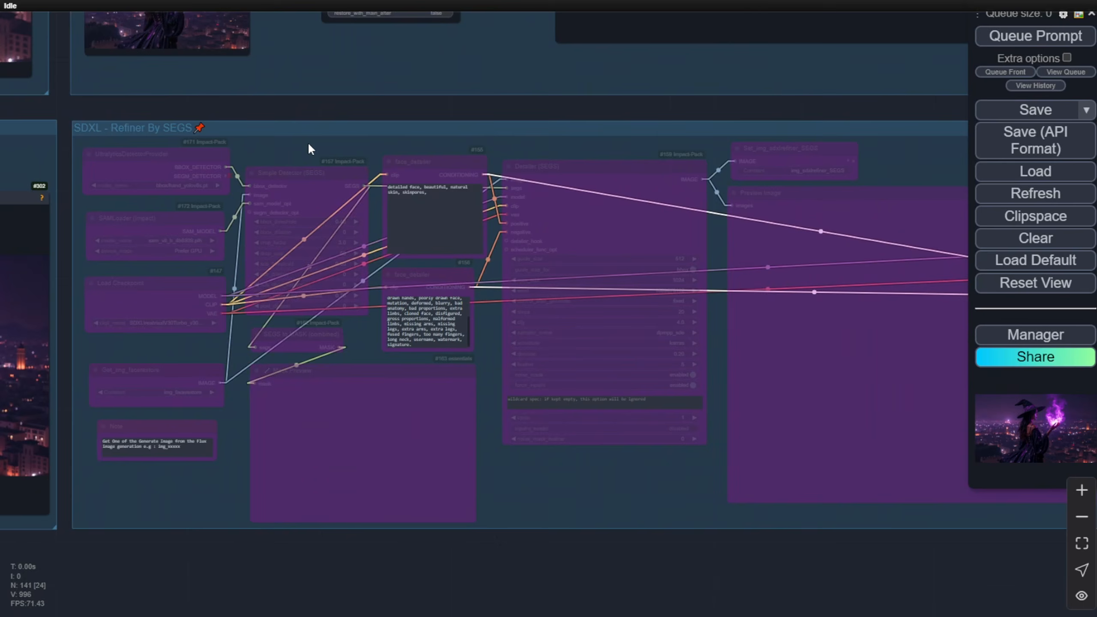
left_click_drag(309, 148, 433, 125)
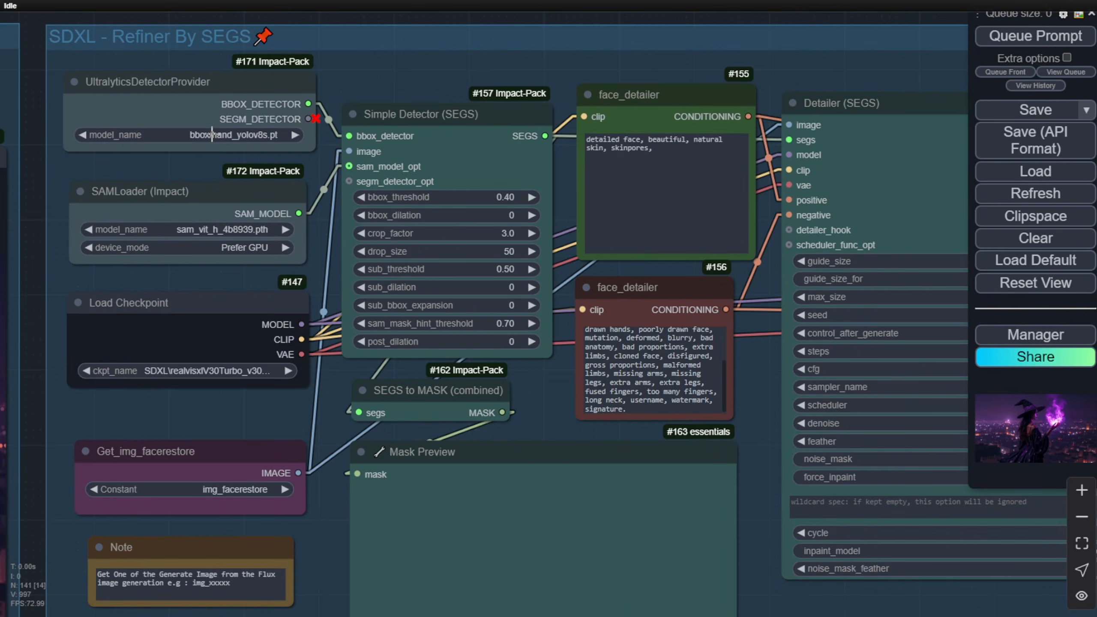
Review the SEGS refiner's detection models and Detailer (SEGS) node, collapsing Set_img_sdxlrefiner_SEGS
left_click(211, 135)
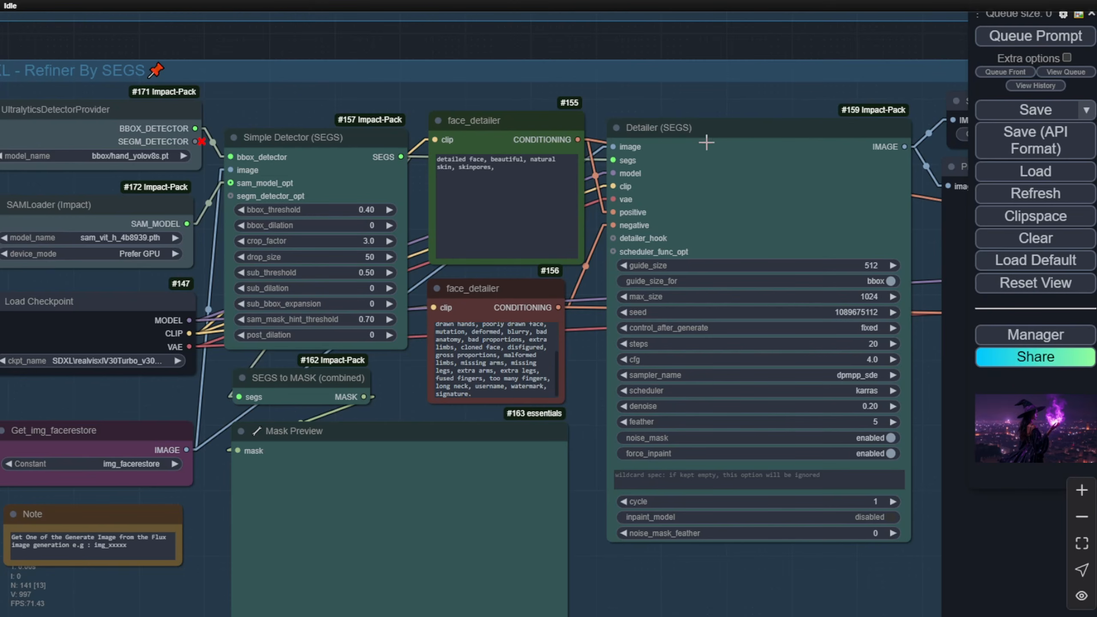
left_click_drag(786, 104, 570, 158)
scroll(645, 167, "up", 3)
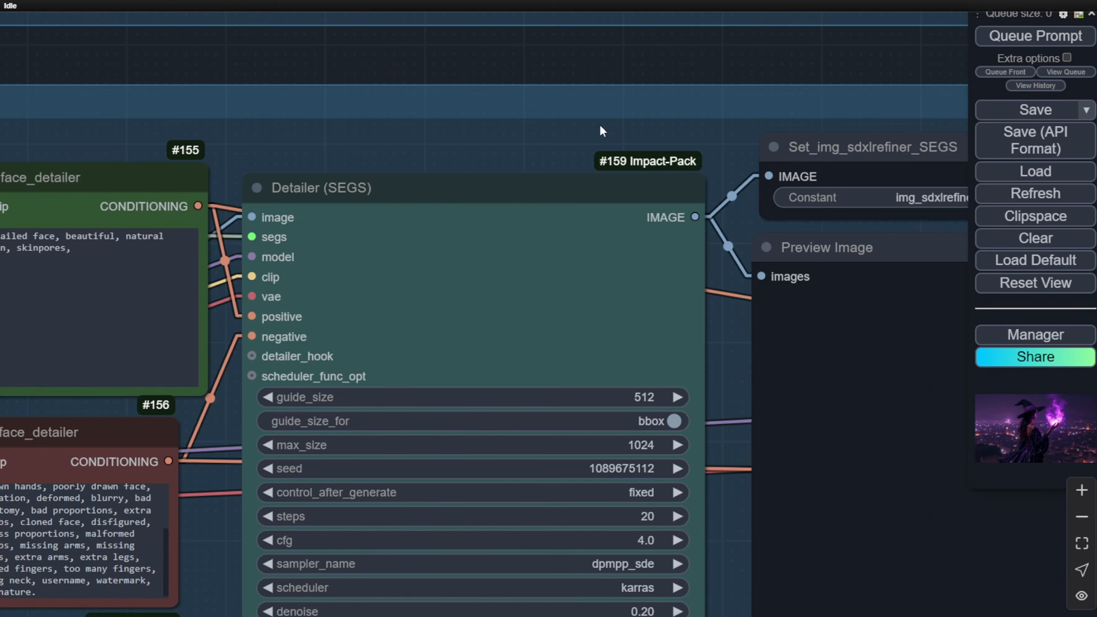
left_click_drag(566, 183, 569, 167)
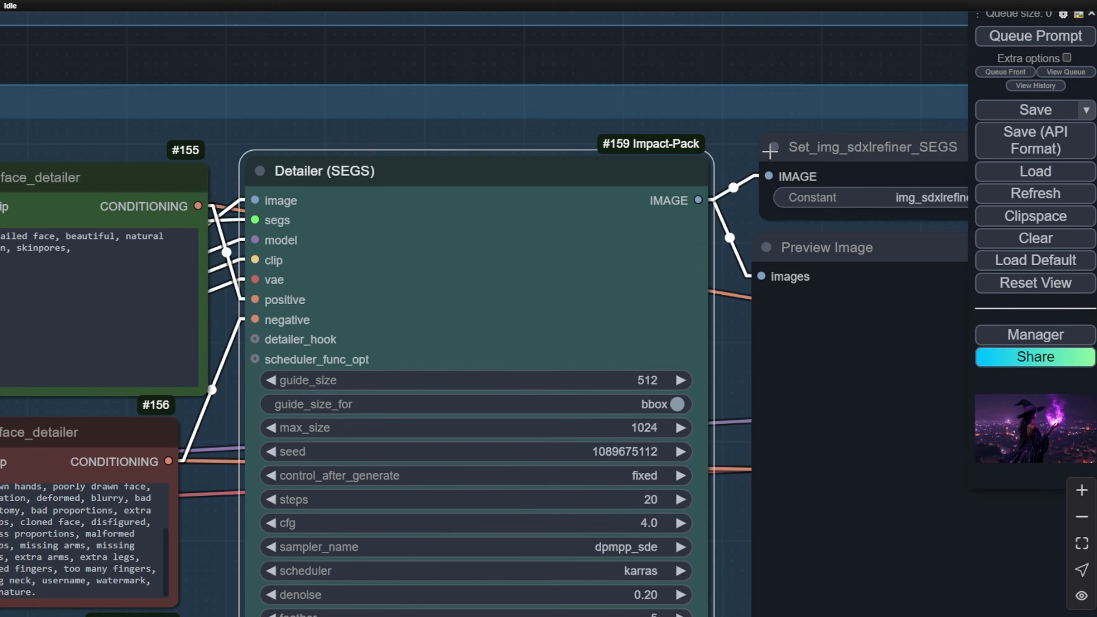
left_click(771, 149)
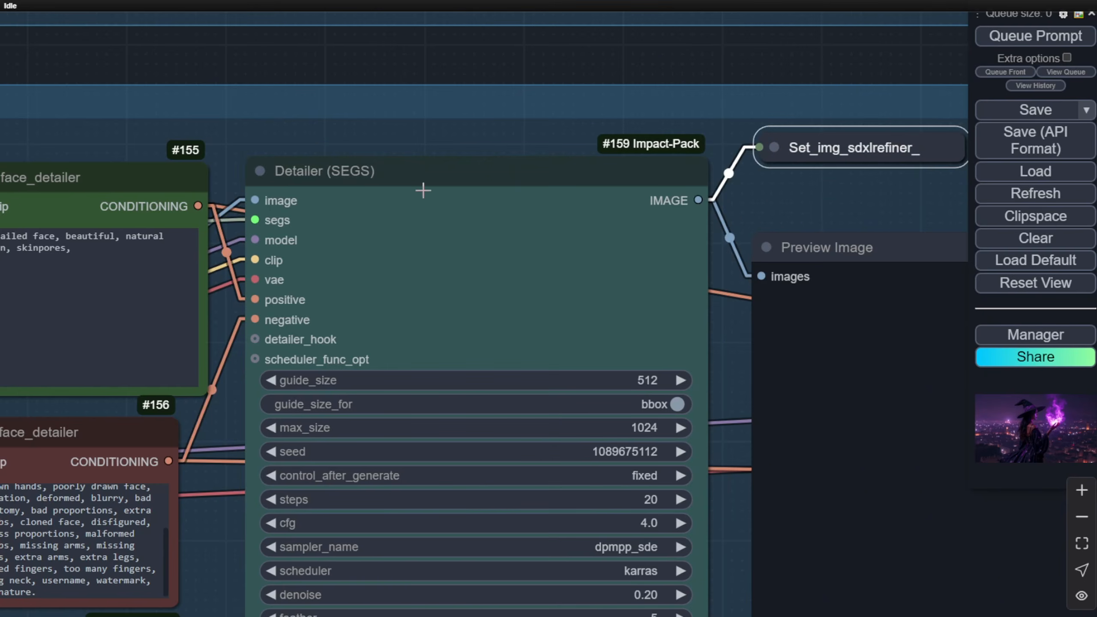
scroll(374, 226, "down", 15)
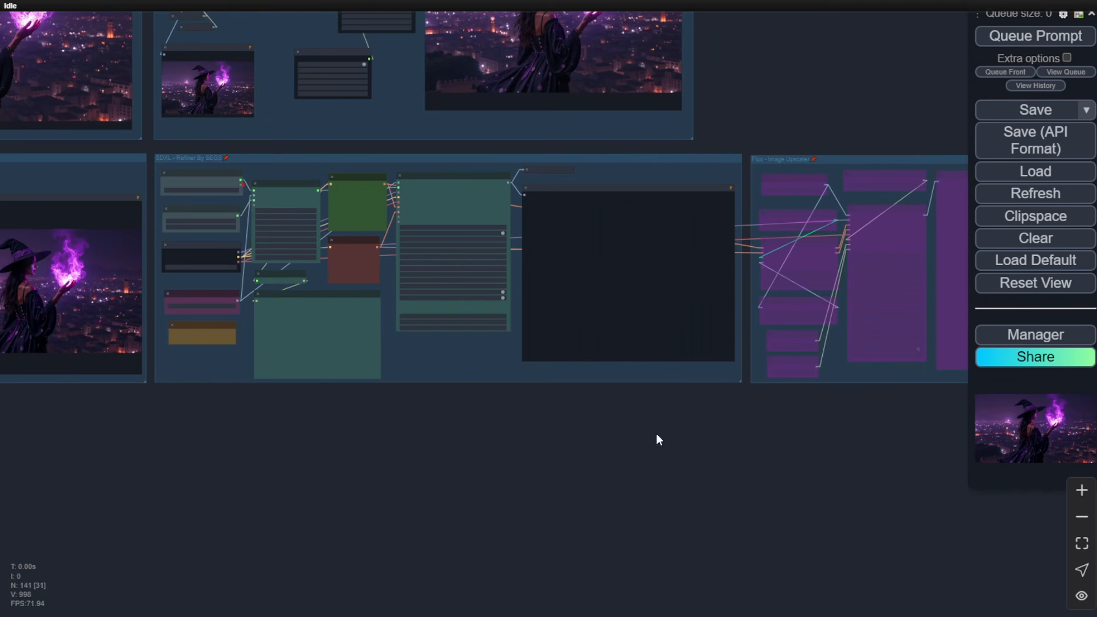
Check the SEGS refiner's Load Checkpoint model list showing realvisxlV30Turbo
left_click_drag(655, 432, 270, 516)
left_click_drag(396, 208, 482, 239)
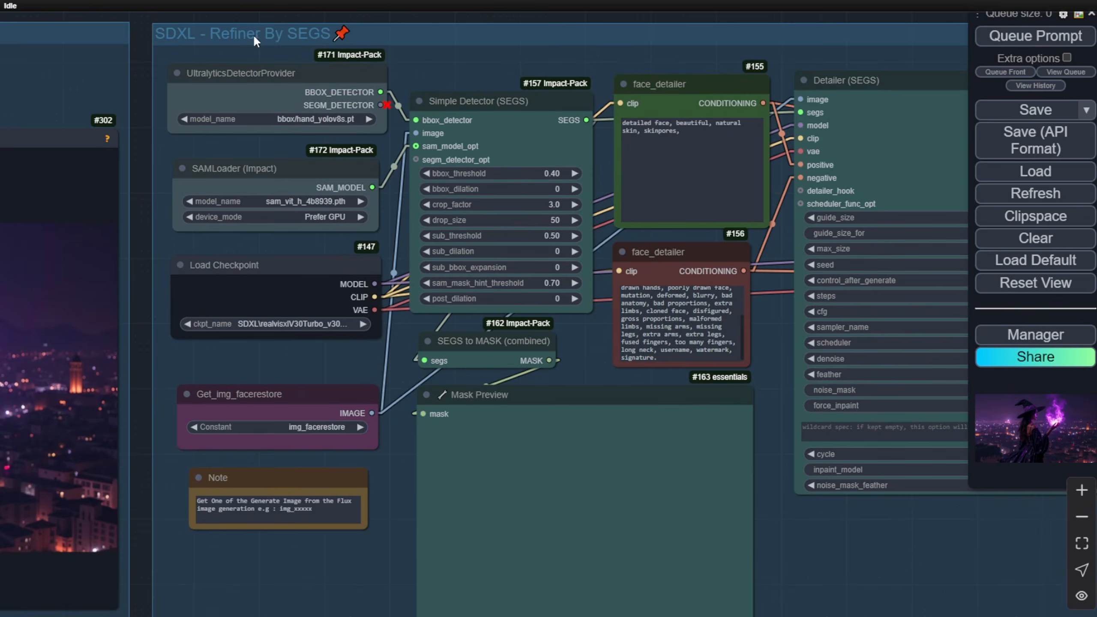
left_click(278, 269)
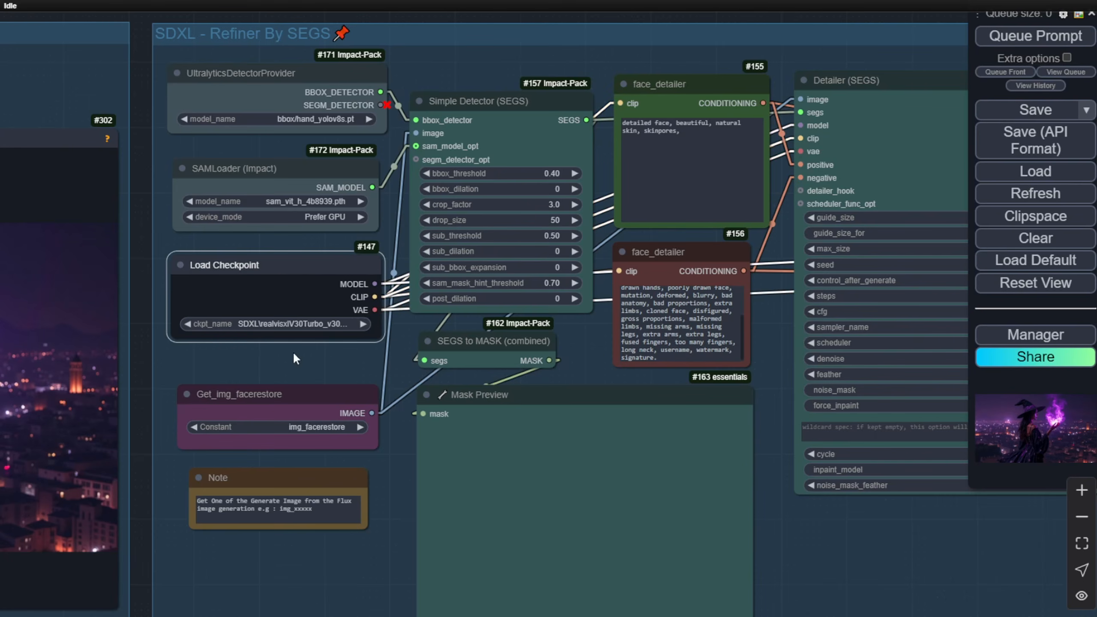
scroll(262, 344, "up", 2)
scroll(264, 344, "up", 4)
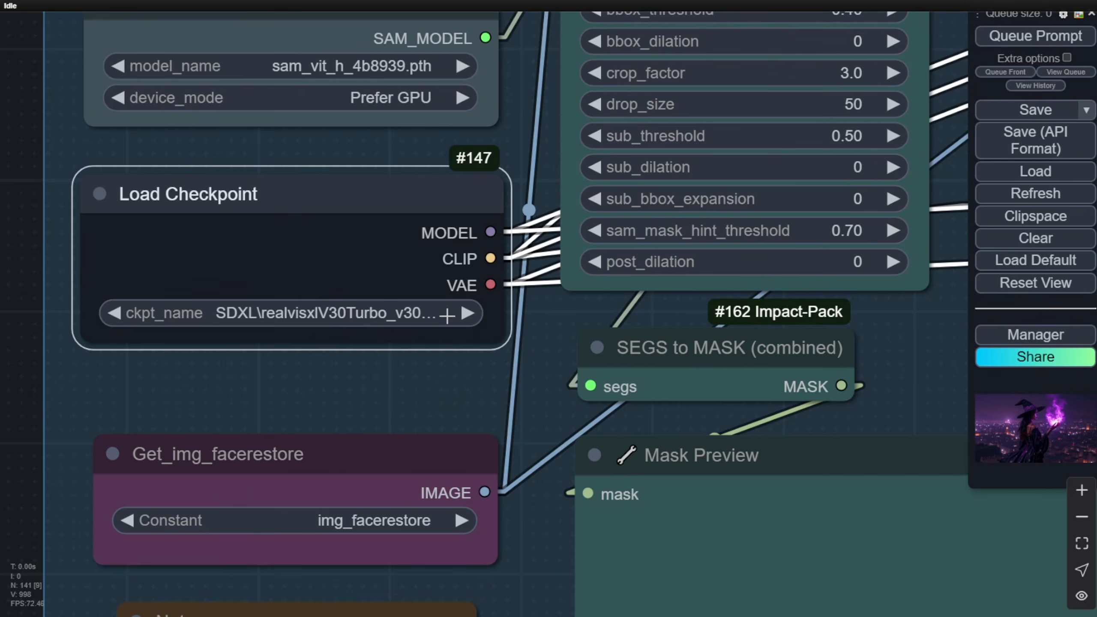
left_click(447, 315)
Zoom out and pan left to centre the whole Image Upscaler group
scroll(319, 365, "down", 6)
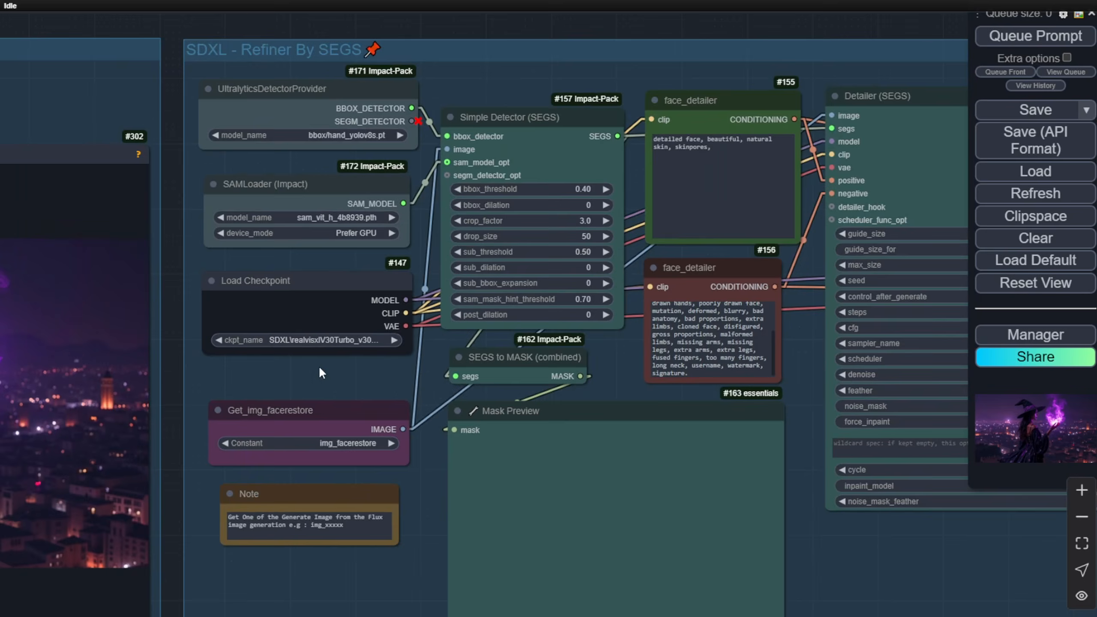
scroll(312, 375, "down", 4)
left_click_drag(732, 500, 102, 568)
left_click_drag(589, 579, 290, 571)
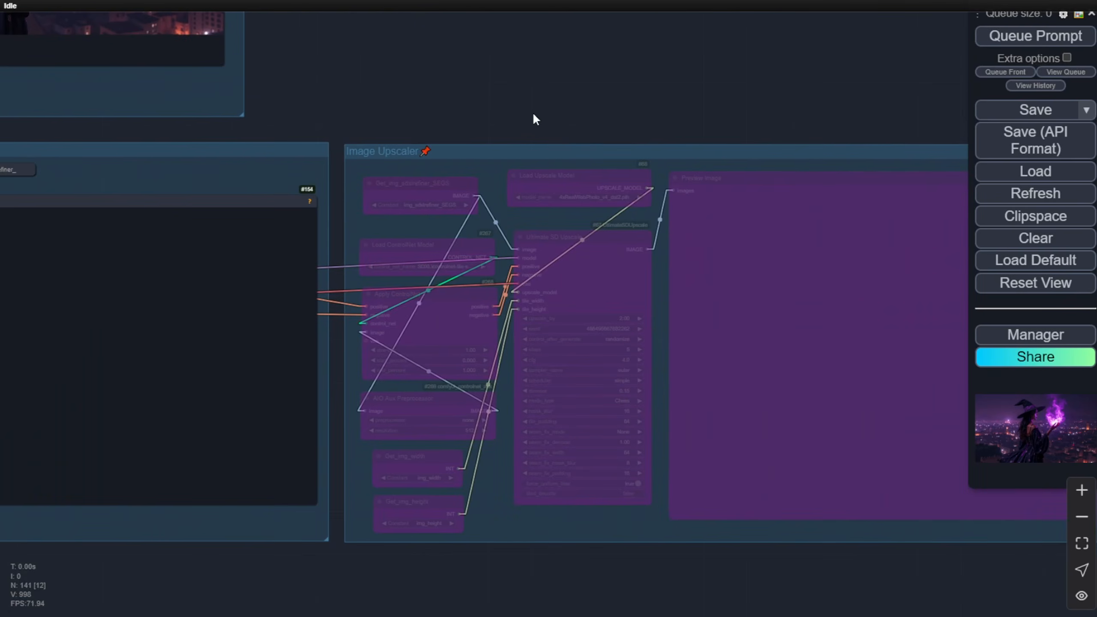
Pan and zoom the overview up to the ControlNet scene group above Character Face Restore
scroll(501, 287, "up", 4)
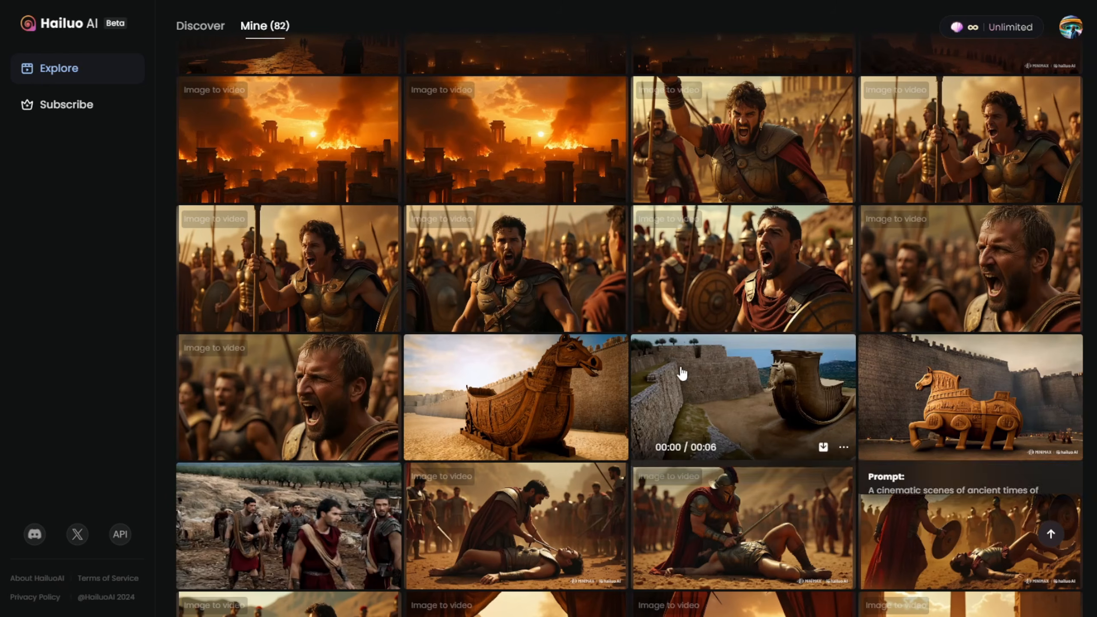
mouse_move(682, 372)
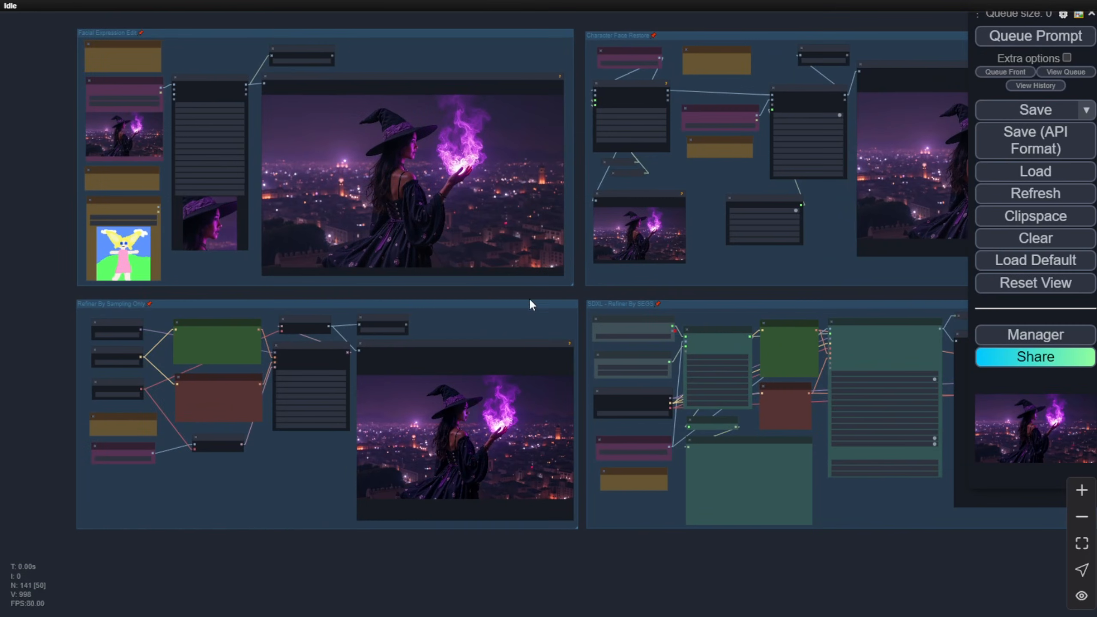
left_click_drag(548, 293, 565, 358)
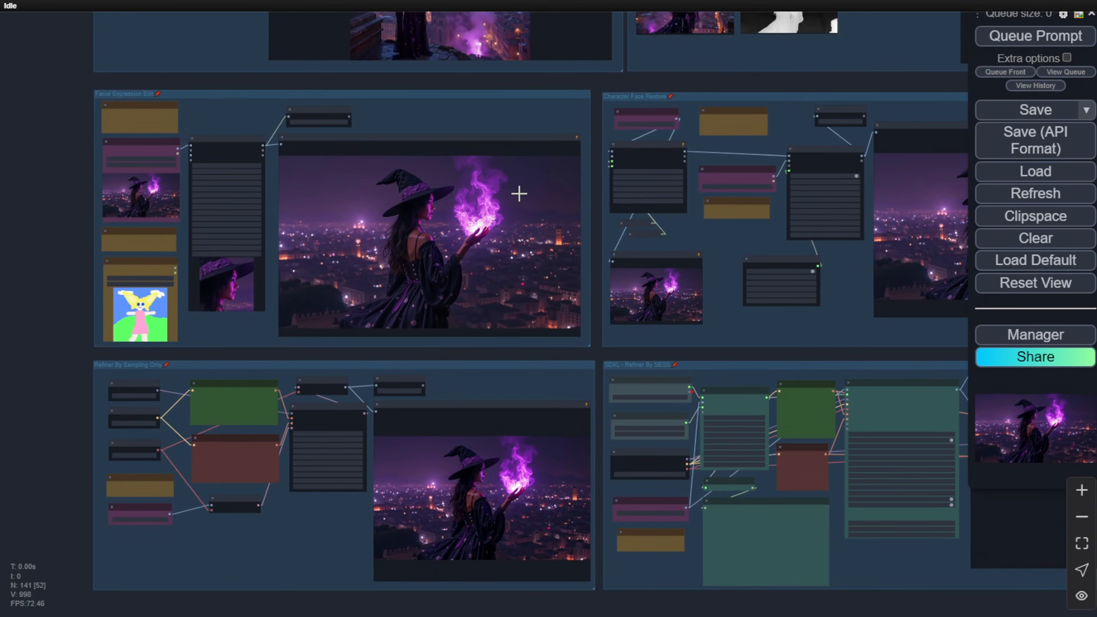
scroll(382, 275, "up", 3)
scroll(383, 275, "down", 3)
scroll(382, 276, "down", 4)
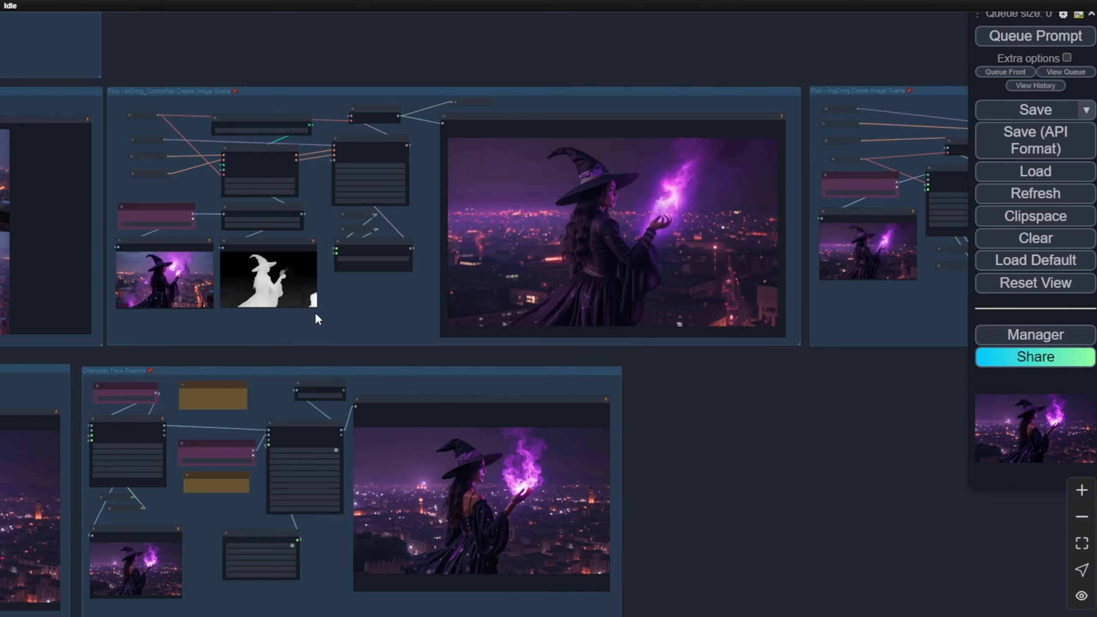
Zoom in on the ControlNet depth preview
scroll(319, 320, "up", 6)
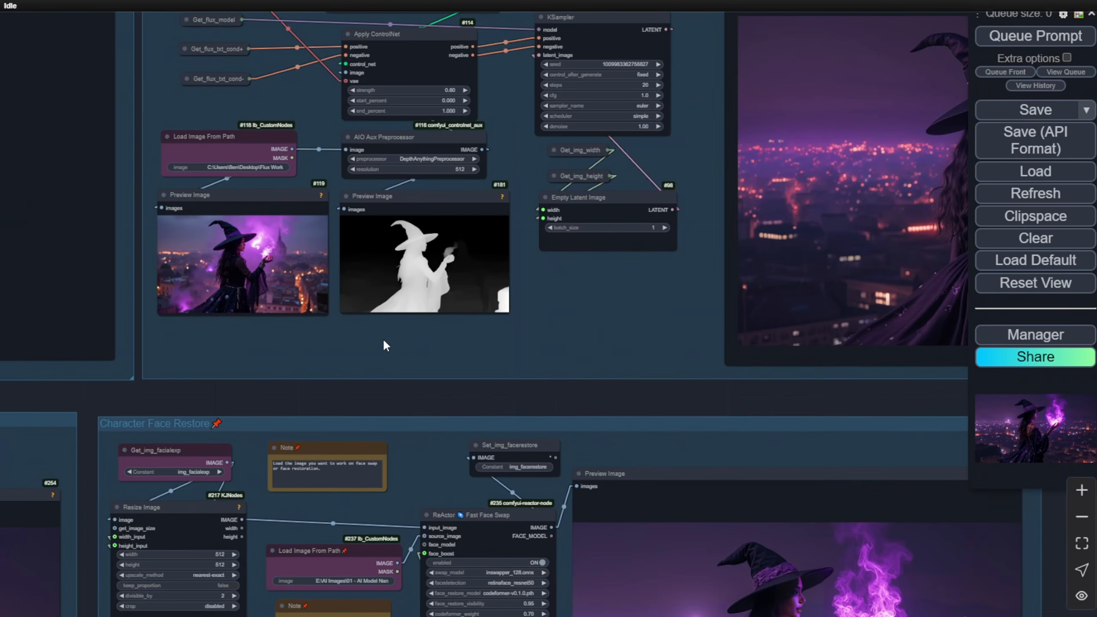
left_click_drag(366, 336, 406, 407)
scroll(455, 320, "up", 7)
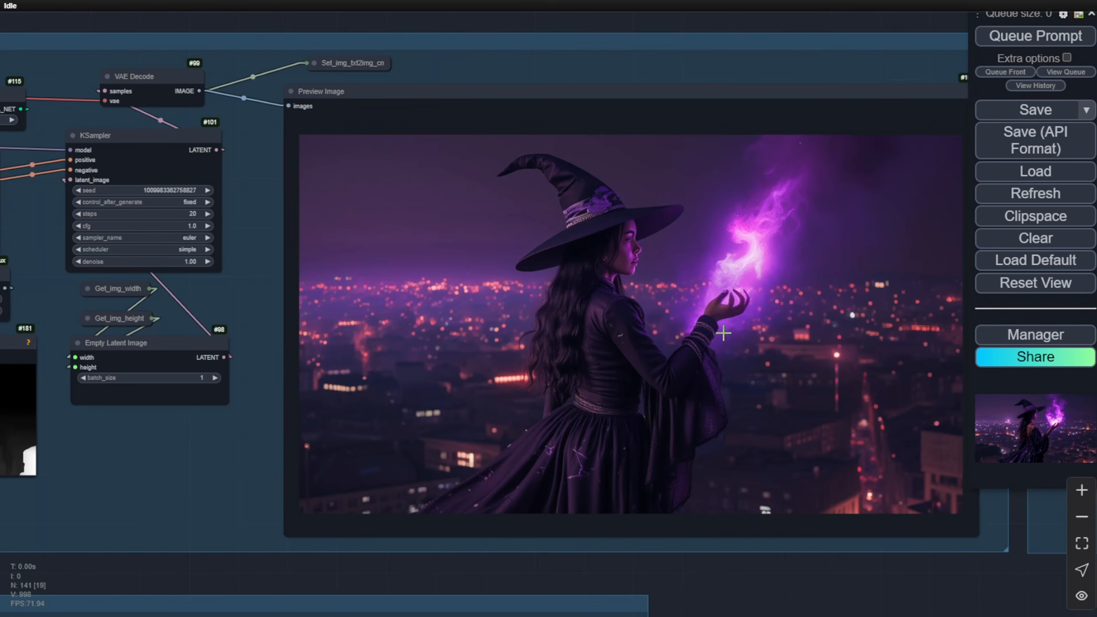
scroll(605, 430, "down", 5)
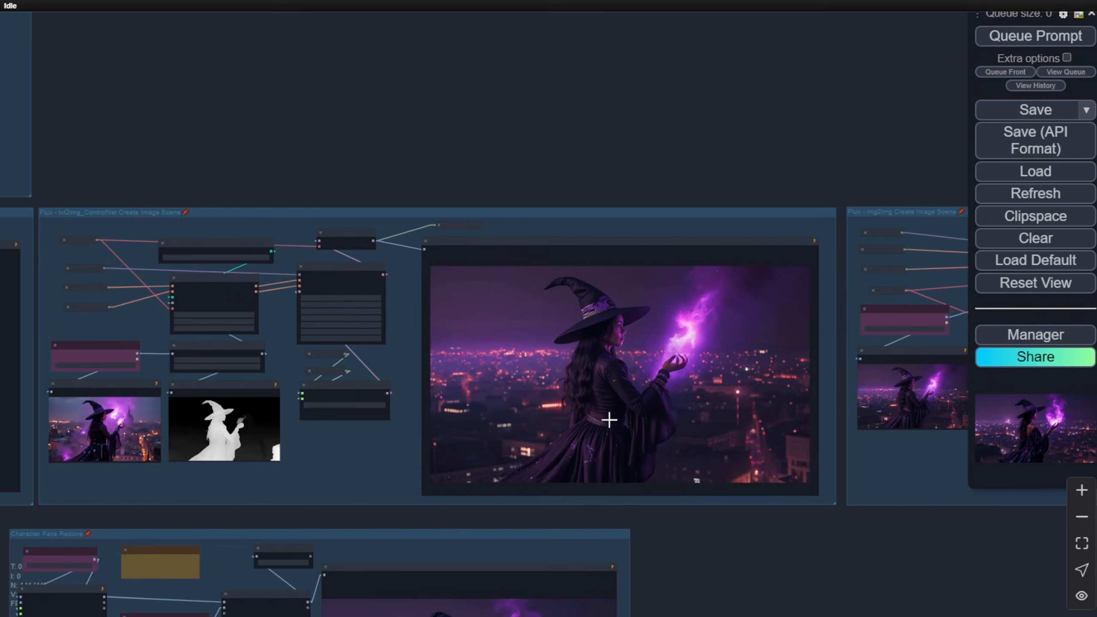
Enlarge the txt2img witch image, then pan left to the Flux - Inpaint group
left_click_drag(396, 172, 966, 133)
left_click_drag(295, 307, 496, 296)
left_click(583, 305)
scroll(588, 314, "up", 3)
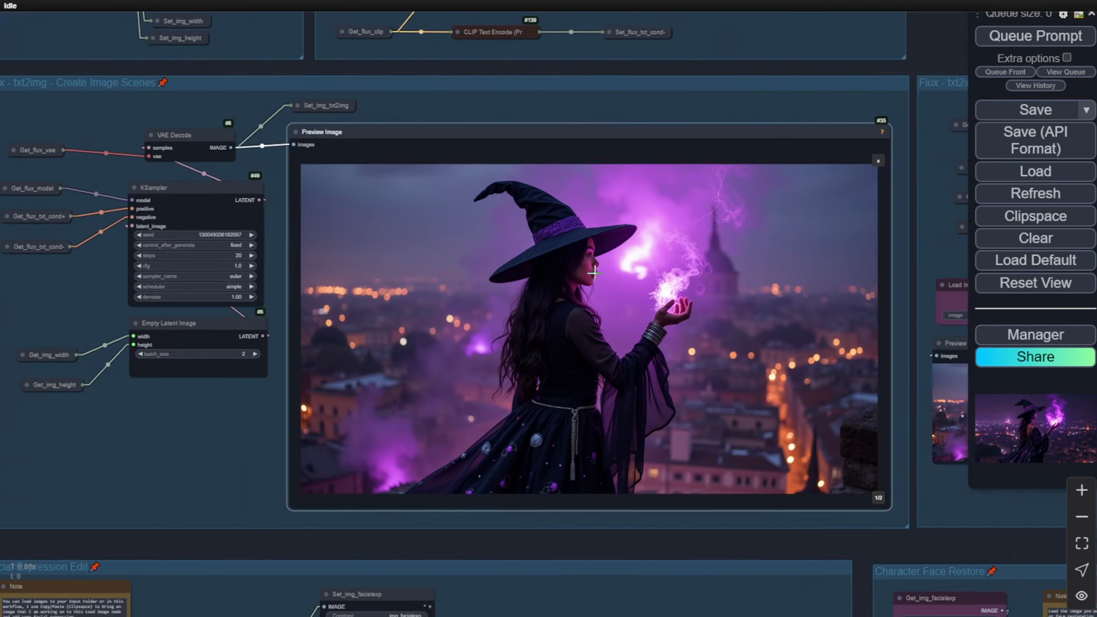
left_click_drag(678, 101, 611, 82)
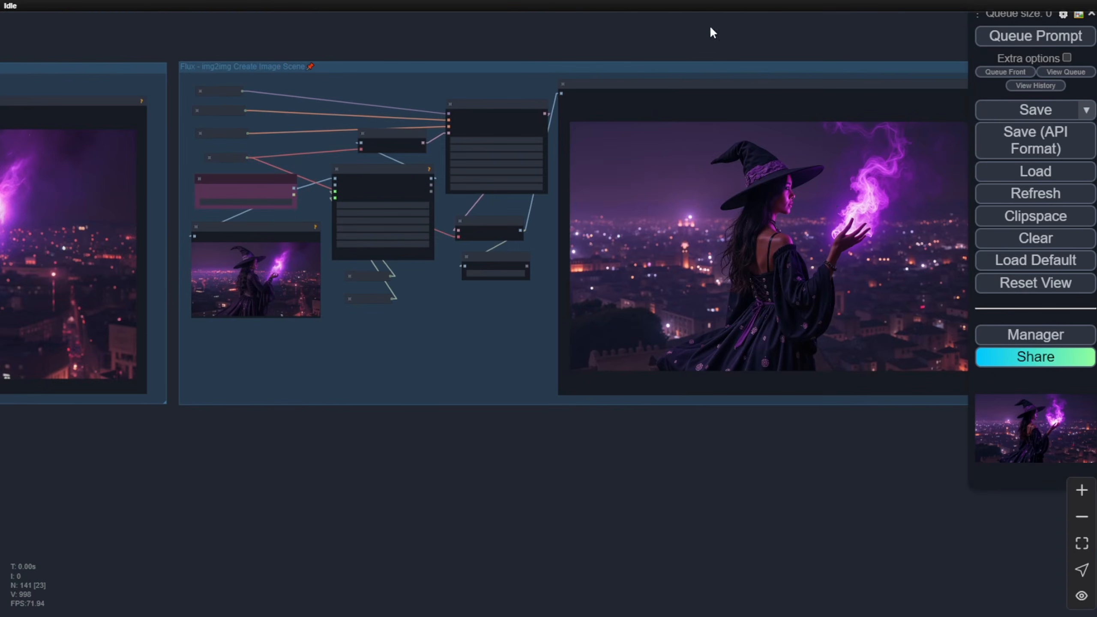
left_click_drag(793, 31, 156, 69)
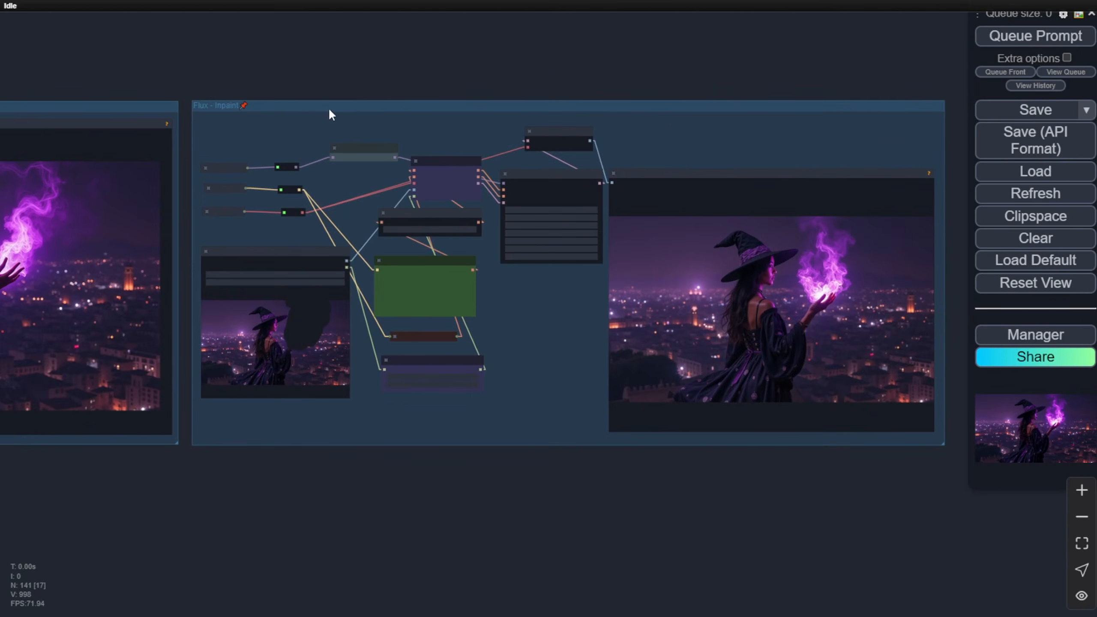
Zoom into the img2img scene preview, then pan to the Character Face Restore and refiner groups
scroll(622, 299, "up", 3)
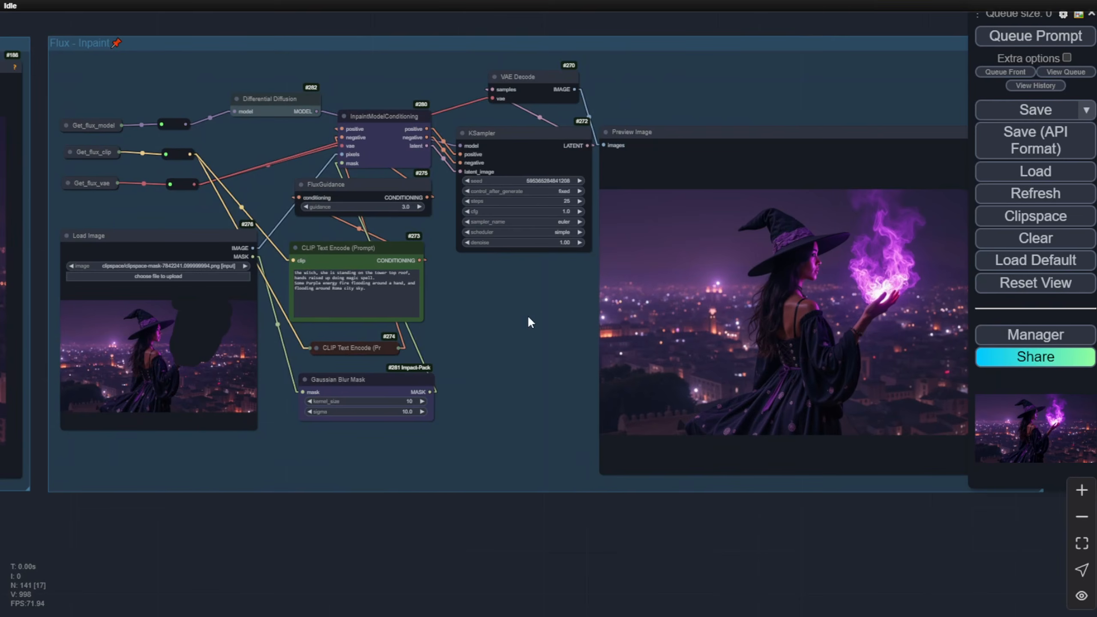
left_click_drag(514, 466, 929, 446)
scroll(635, 324, "up", 5)
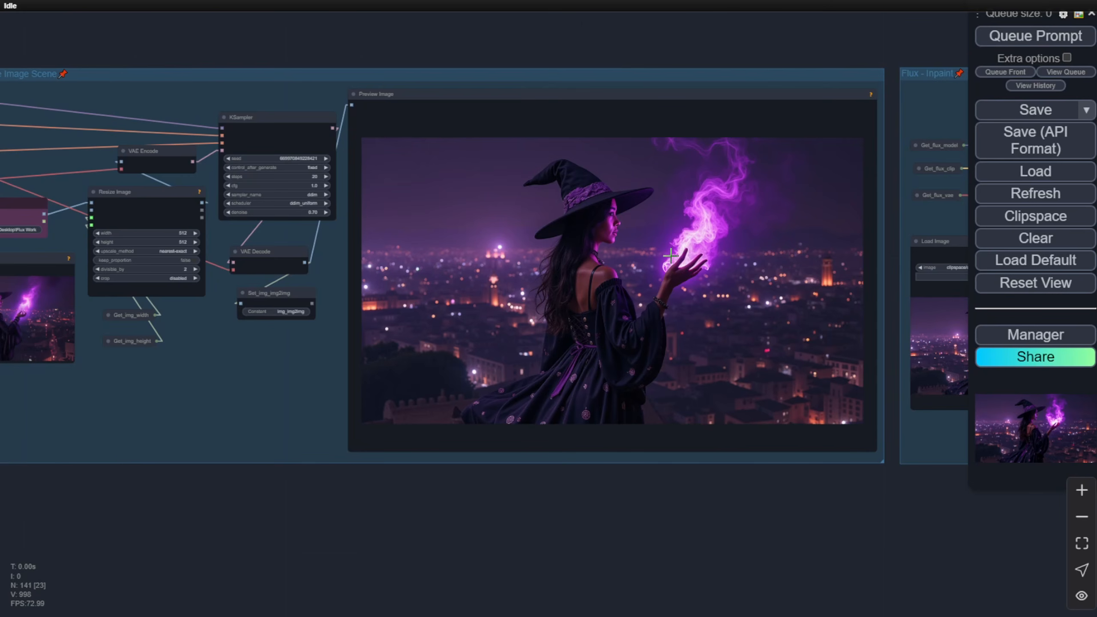
scroll(676, 250, "up", 2)
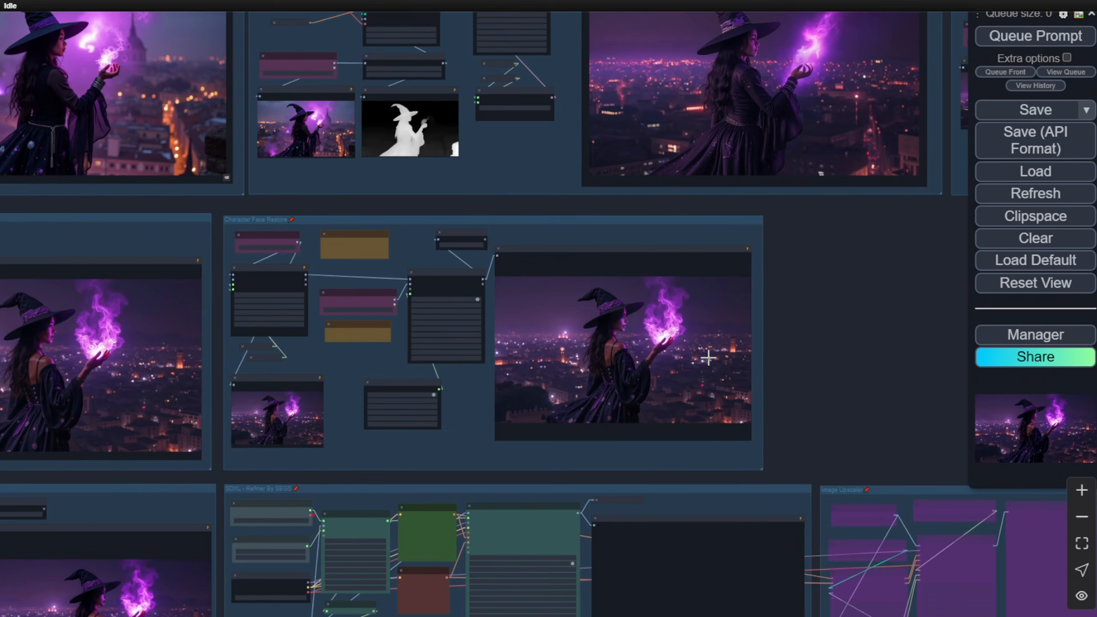
left_click_drag(823, 360, 986, 191)
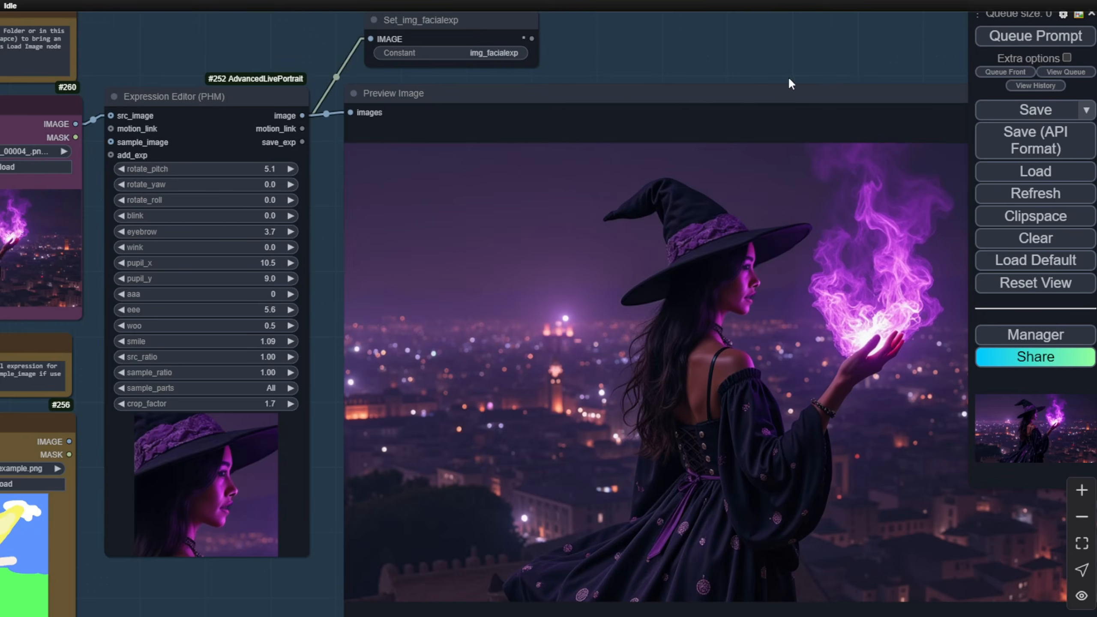
Scroll the 'AI Video demo - The Troy - Apollo' YouTube video page
scroll(790, 81, "up", 5)
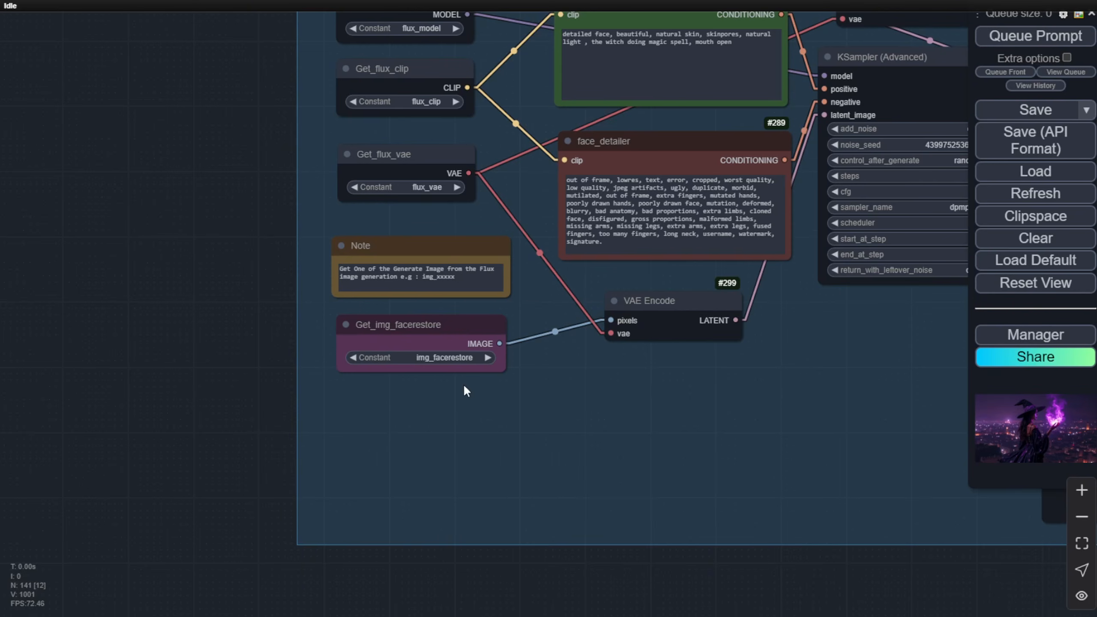
Switch the refiner's Get_img_facerestore getter to img_facialexp
left_click(382, 346)
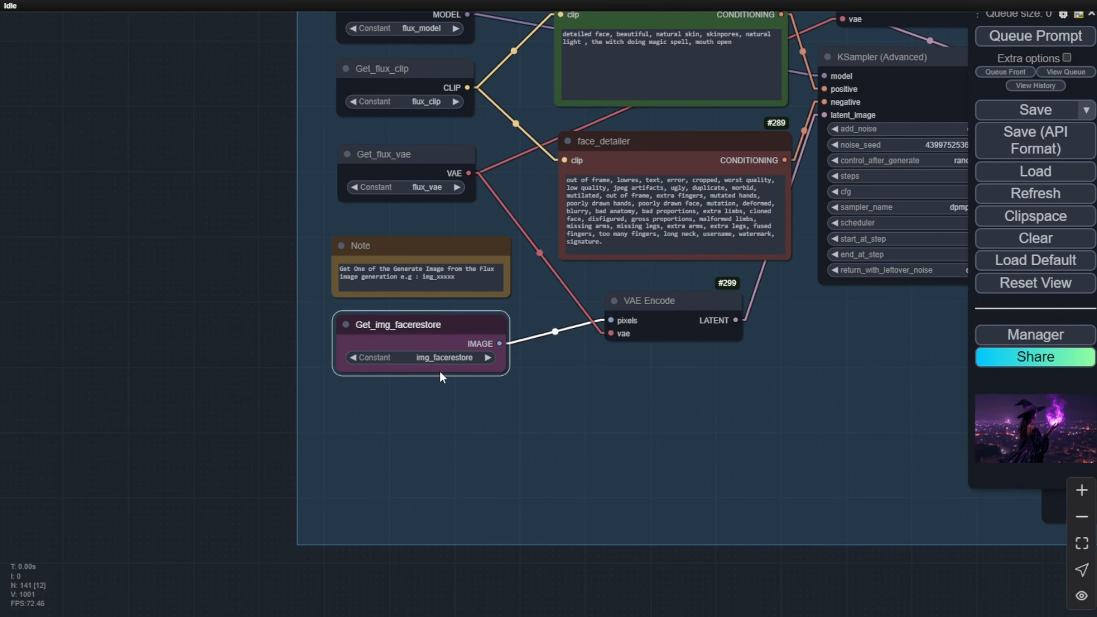
left_click(451, 356)
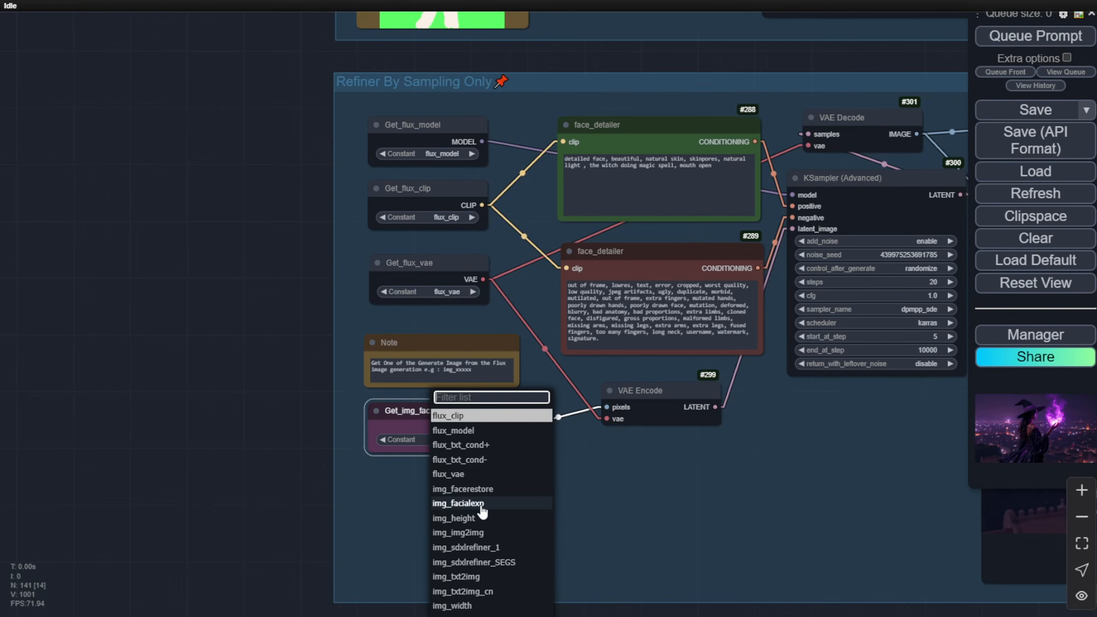
left_click(453, 504)
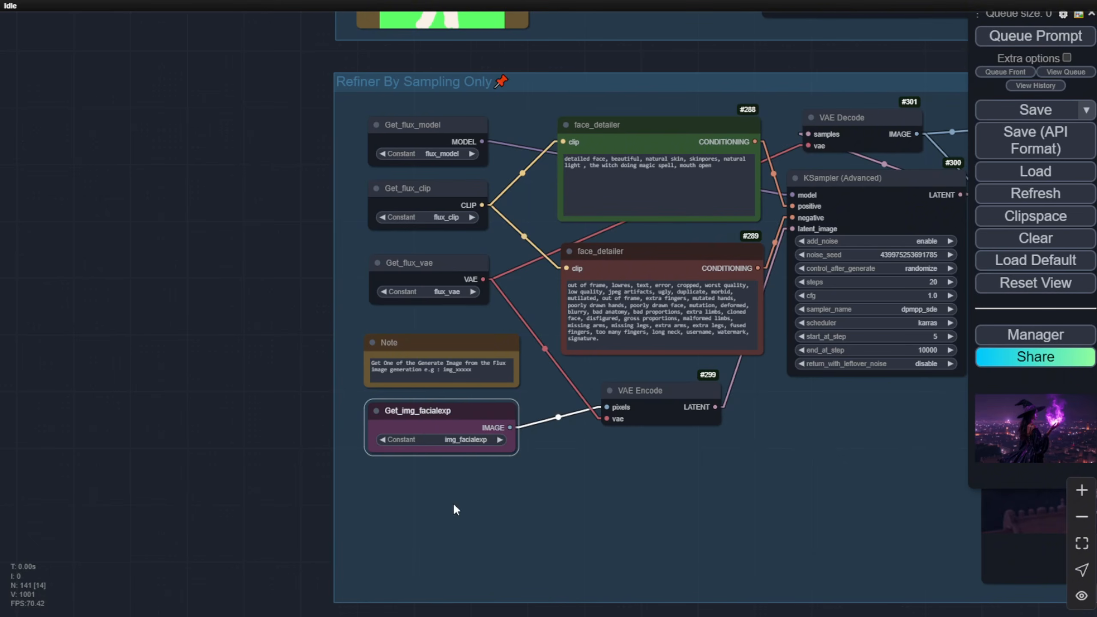
Check the facial expression group, then nudge the img_facialexp getter node in the refiner
scroll(615, 492, "down", 2)
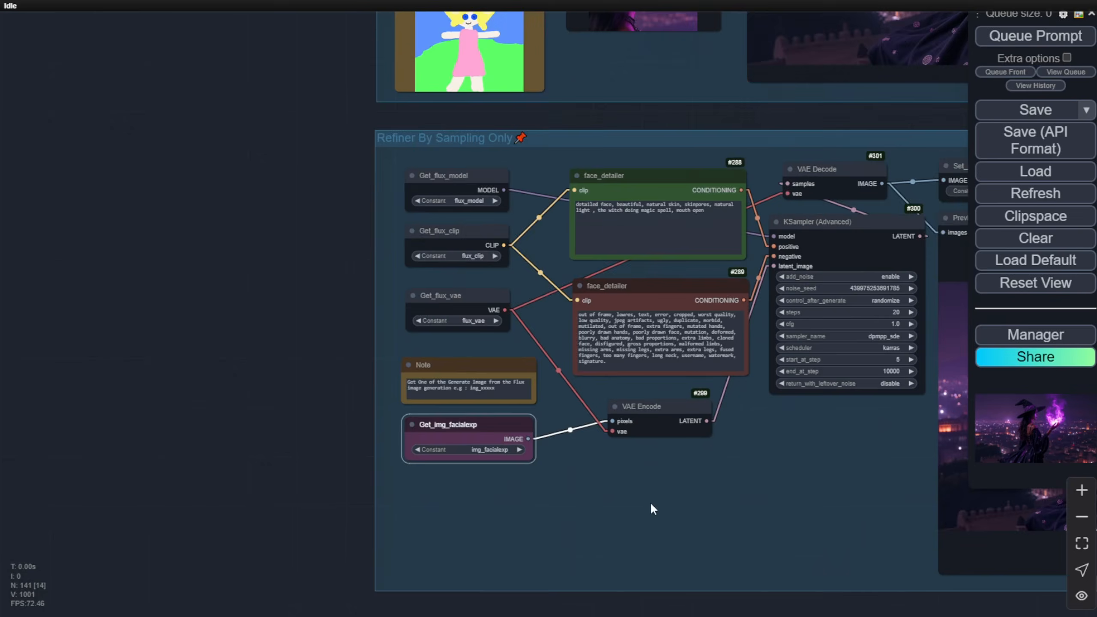
left_click_drag(838, 458, 501, 558)
left_click_drag(758, 266, 737, 460)
mouse_move(690, 231)
left_mouse_down()
mouse_move(673, 218)
mouse_move(691, 232)
left_mouse_up()
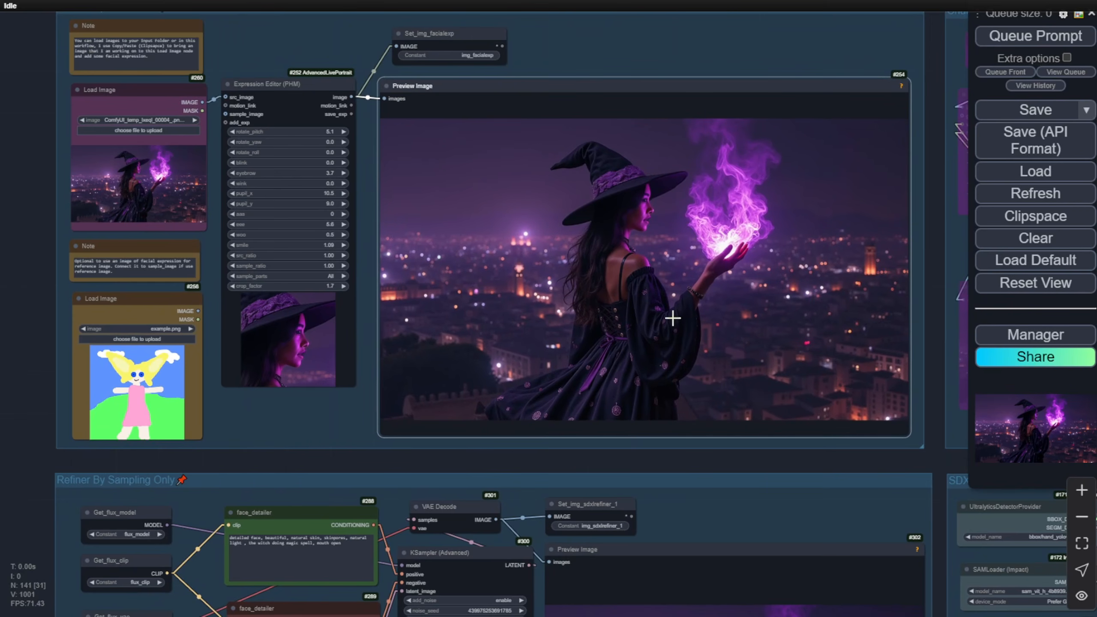
left_click_drag(610, 469, 807, 116)
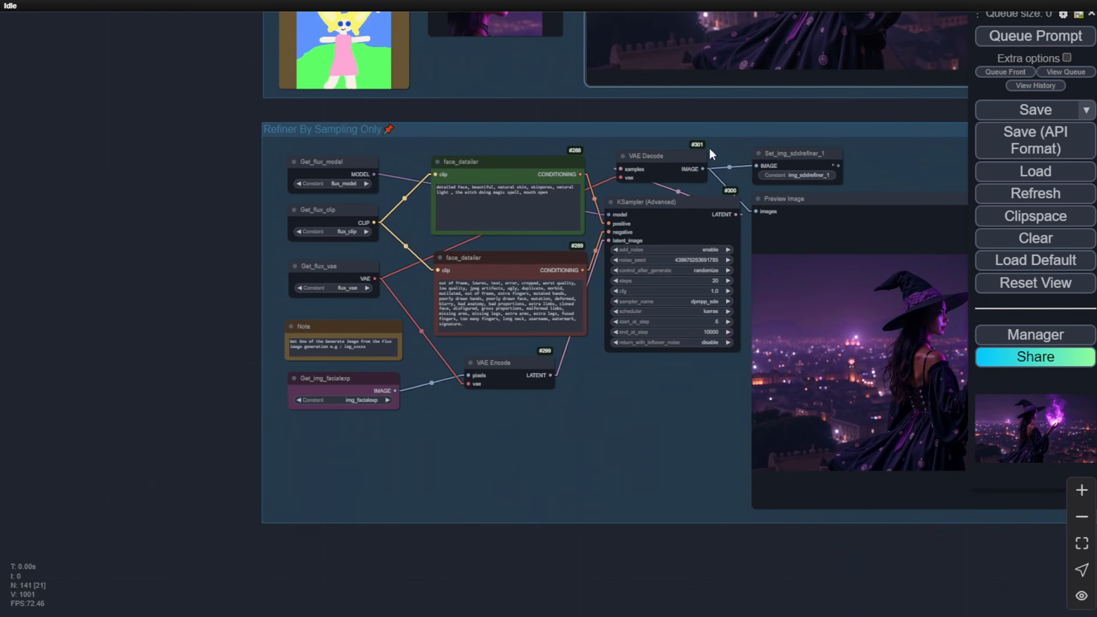
left_click(348, 382)
left_click_drag(349, 381, 375, 382)
Zoom over the all-groups overview and open the second LoRA slot's file list
scroll(384, 412, "up", 1)
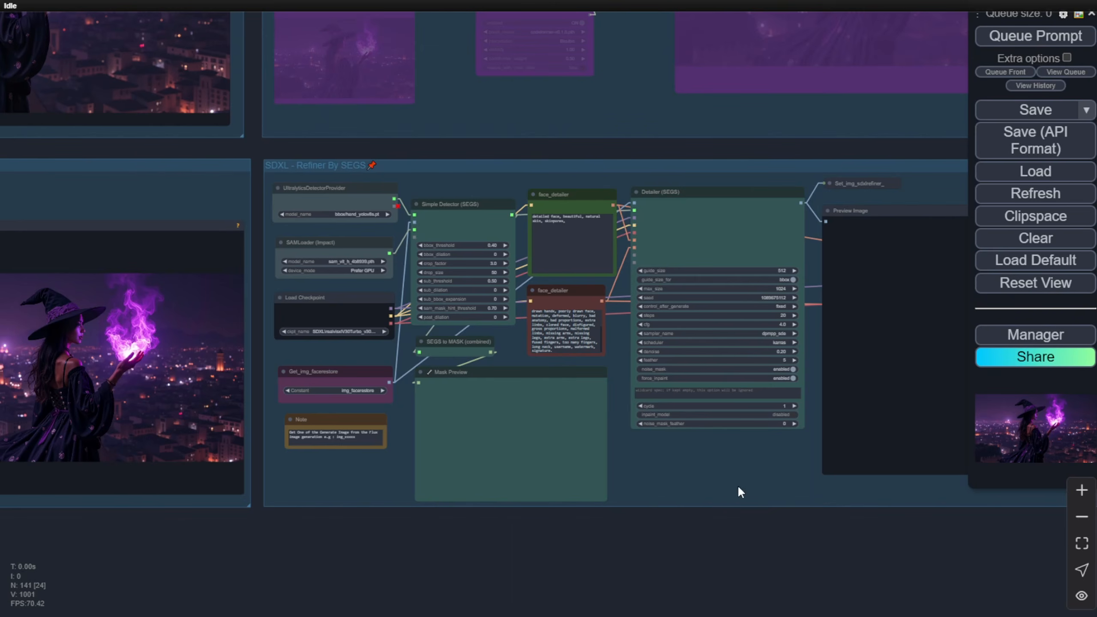
scroll(391, 289, "up", 7)
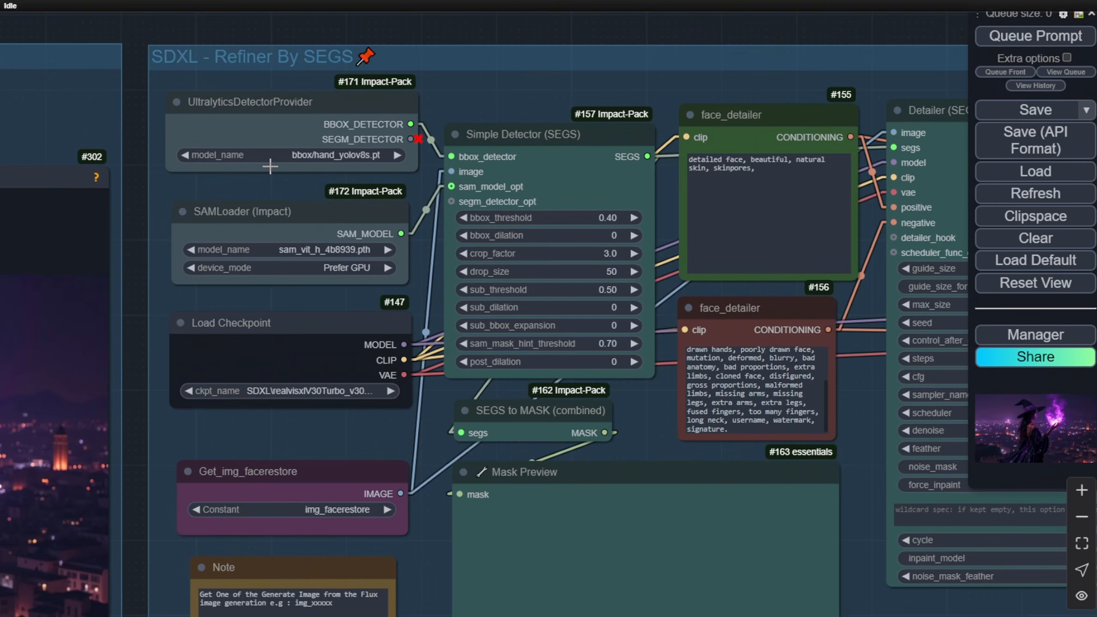
scroll(521, 517, "down", 15)
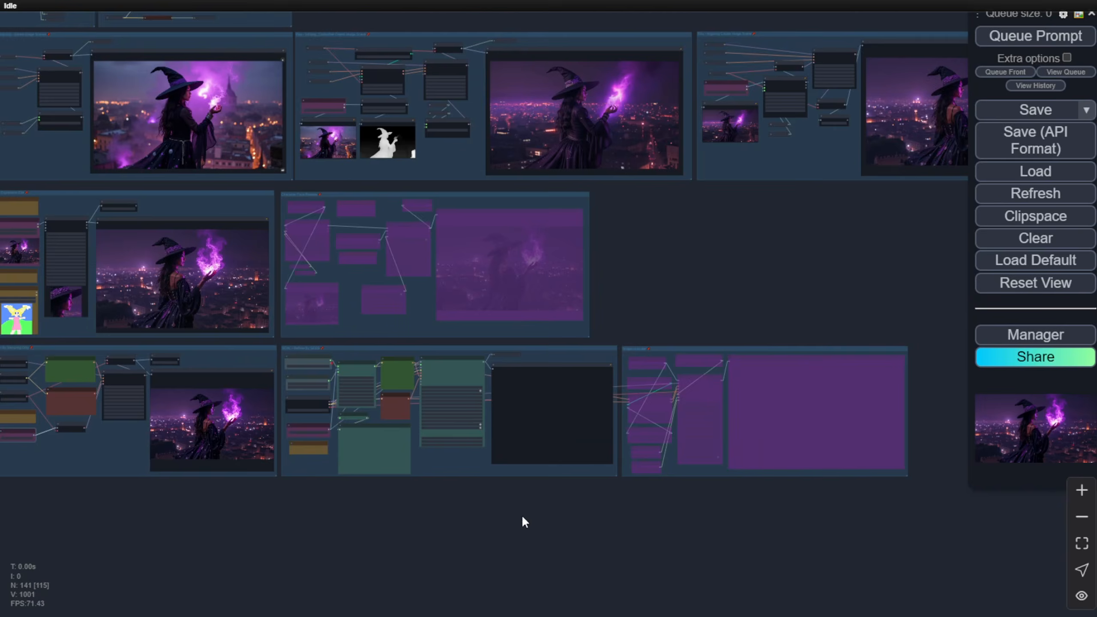
left_click_drag(521, 516, 751, 560)
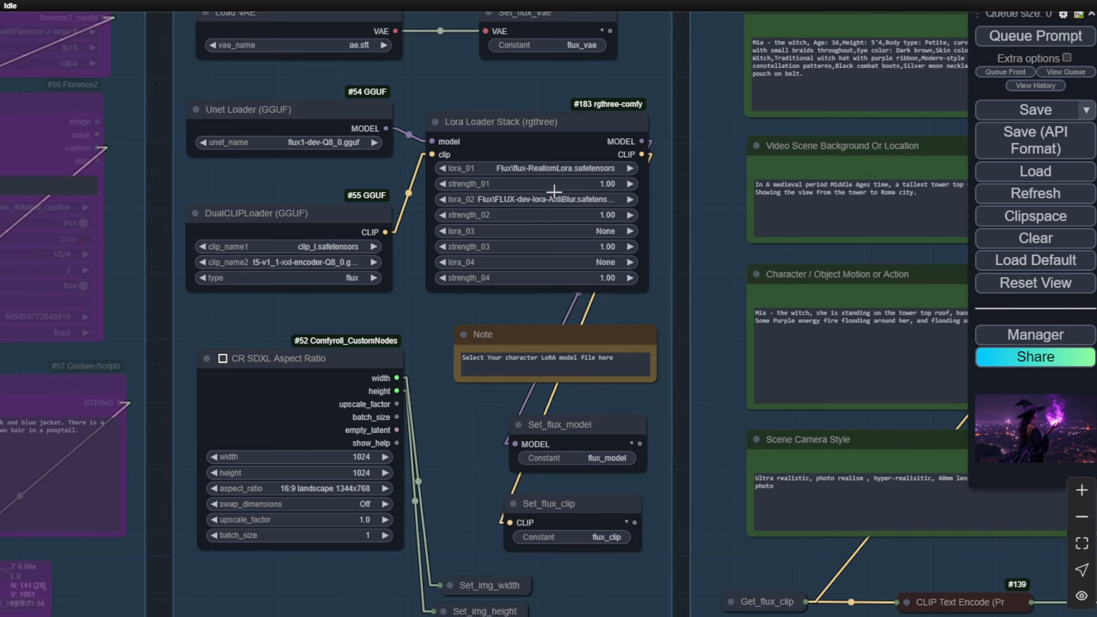
scroll(552, 191, "up", 3)
left_click(564, 239)
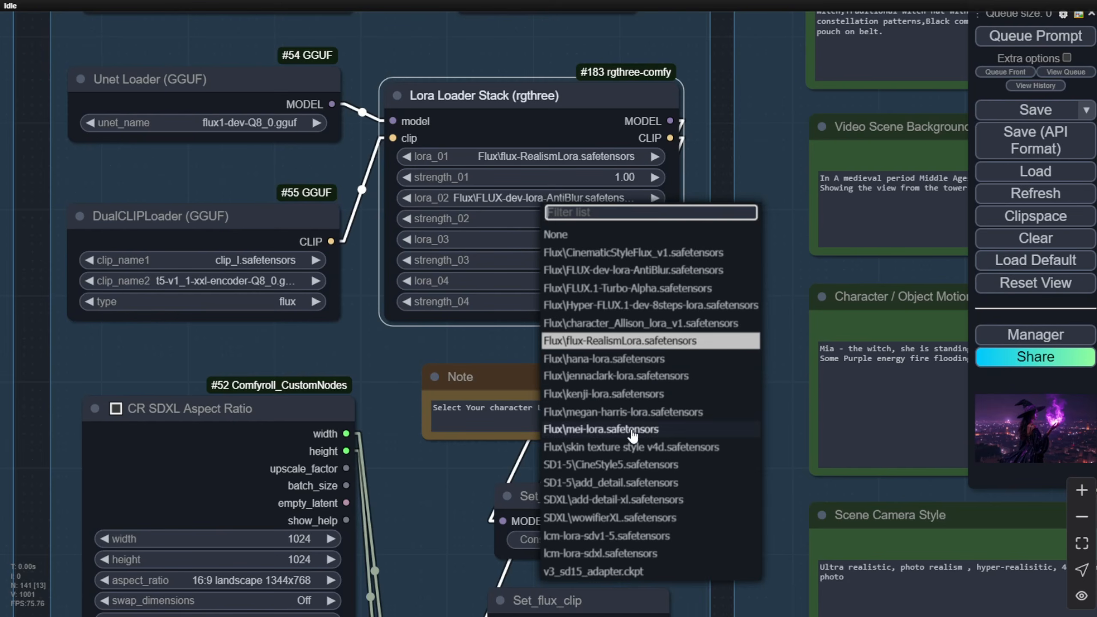
Load the character LoRA into the second Lora Loader Stack slot and pan to the prompt nodes
left_click(638, 413)
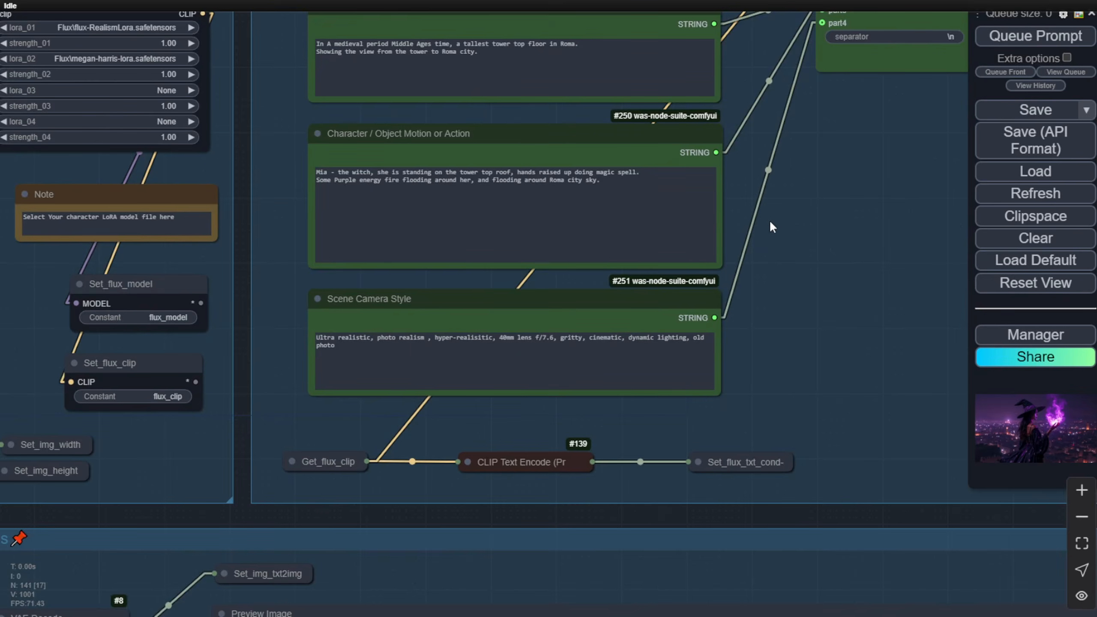
left_click_drag(769, 219, 872, 323)
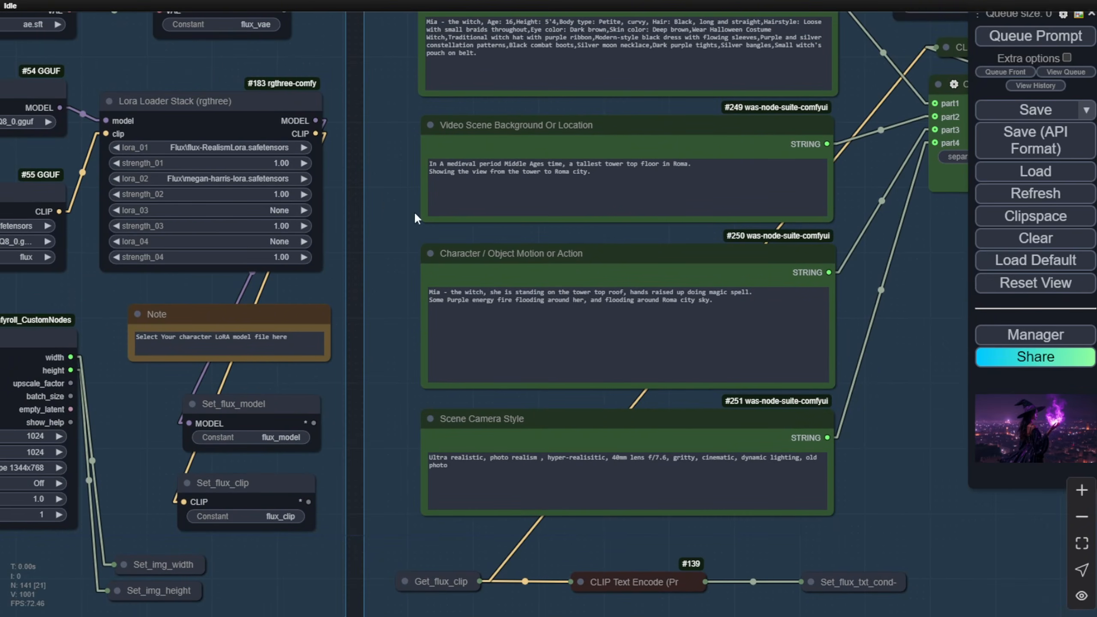
left_click_drag(385, 198, 389, 389)
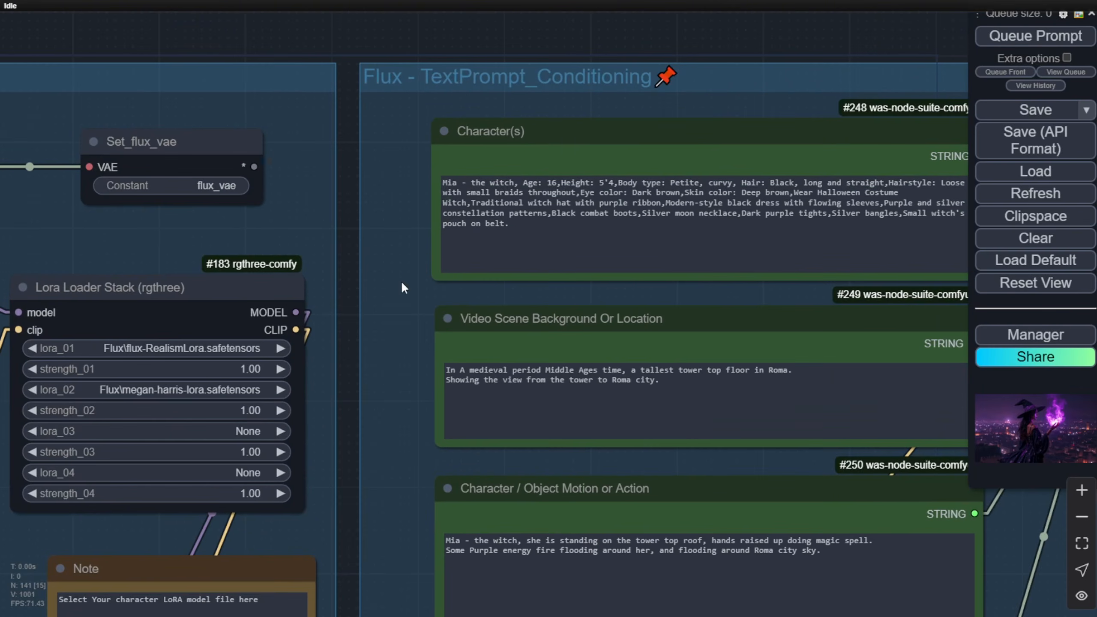
scroll(402, 281, "up", 2)
left_click_drag(391, 281, 161, 215)
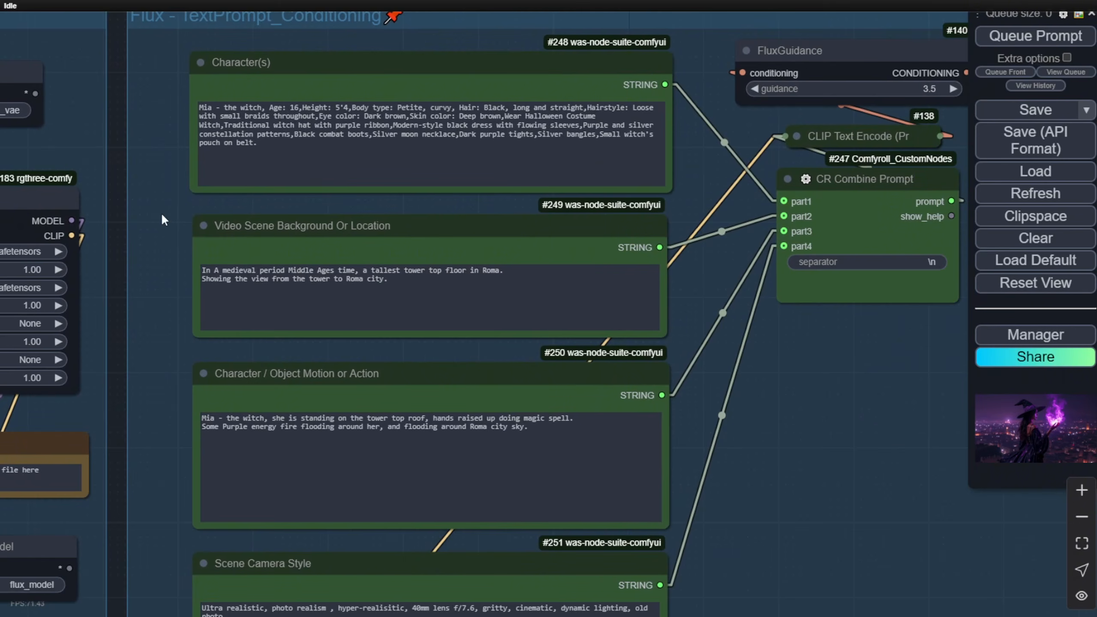
Shorten and reposition the Character / Object Motion, CR Combine Prompt and CLIP Text Encode nodes
left_click(281, 68)
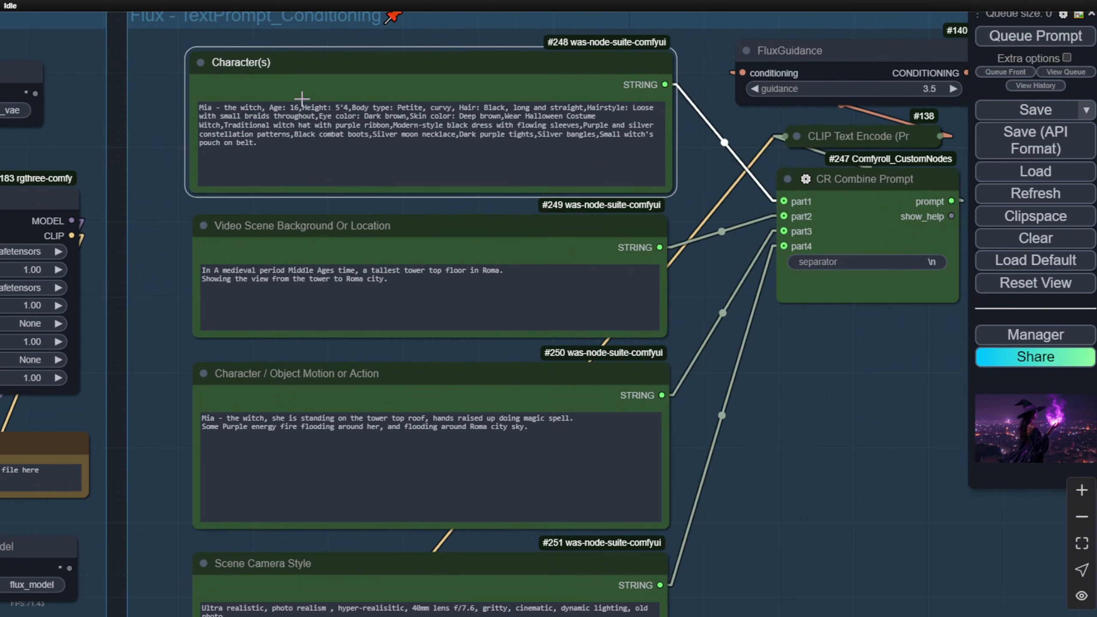
left_click(441, 235)
left_click(481, 374)
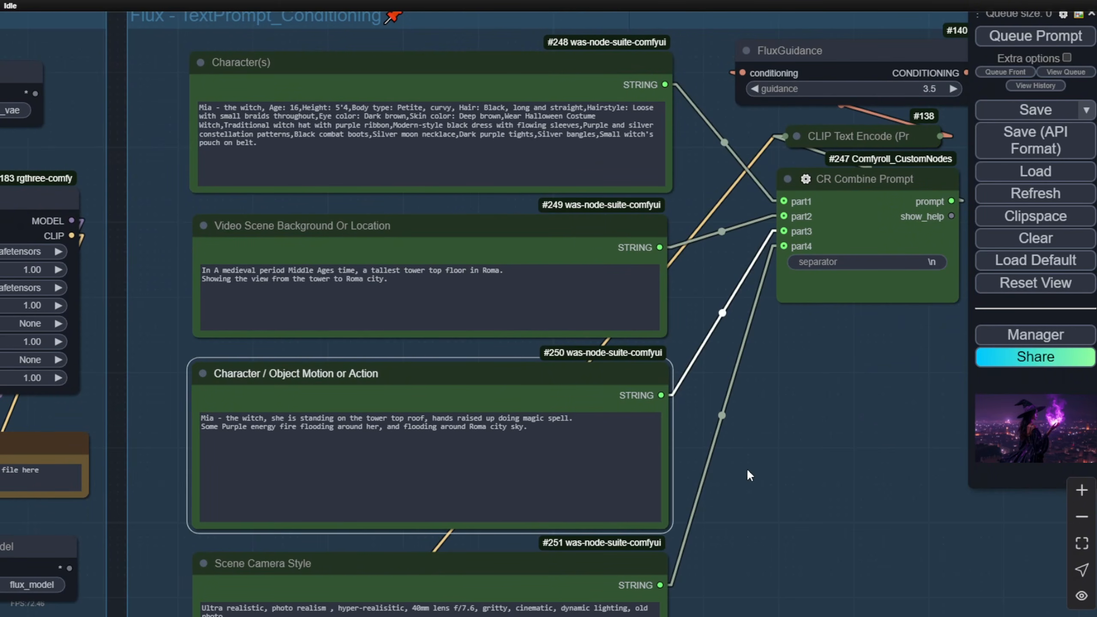
left_click_drag(665, 521, 719, 351)
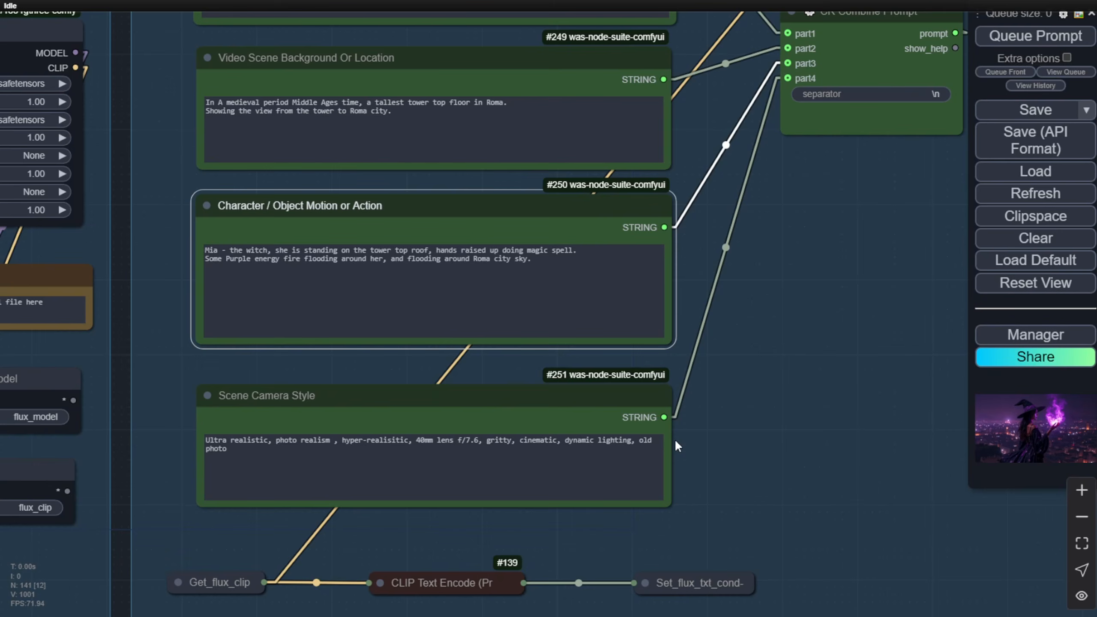
left_click_drag(553, 206, 553, 213)
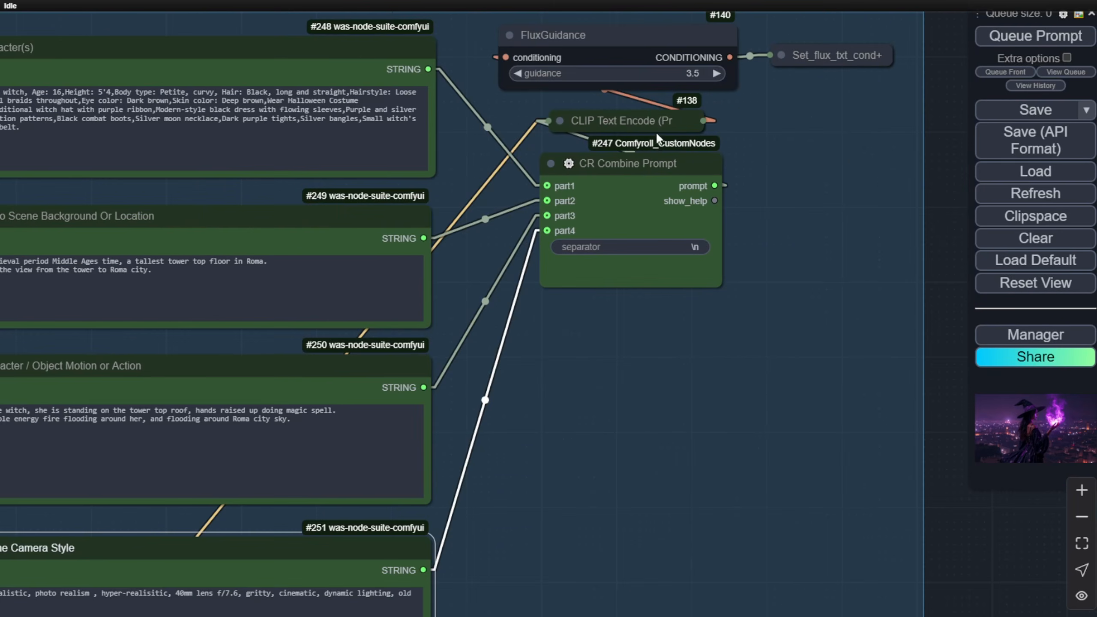
left_click_drag(647, 161, 615, 223)
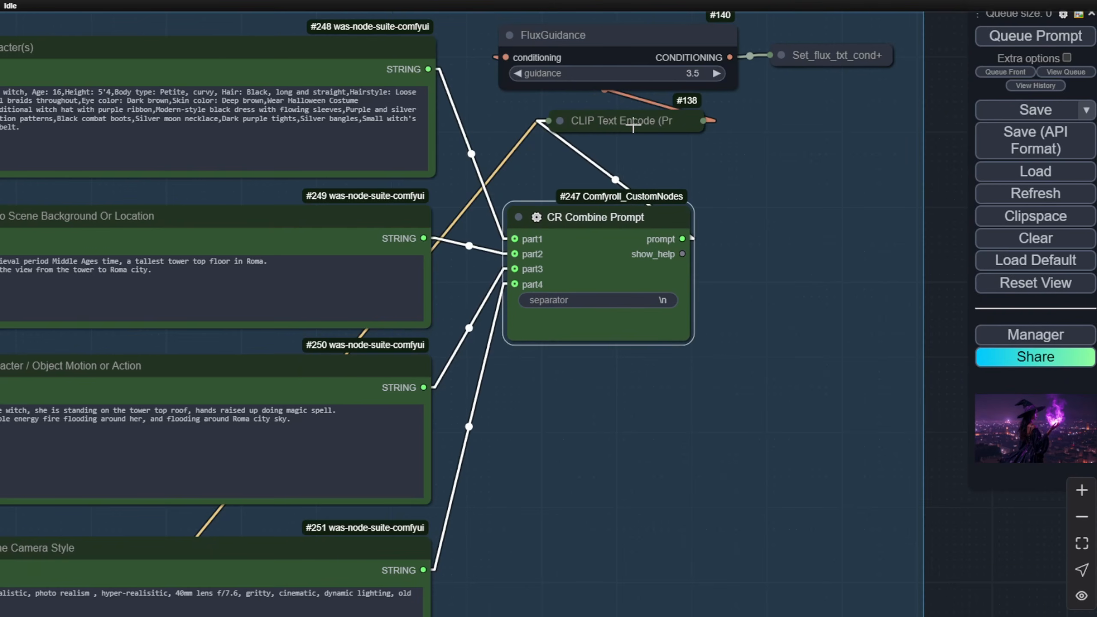
left_click_drag(601, 121, 583, 134)
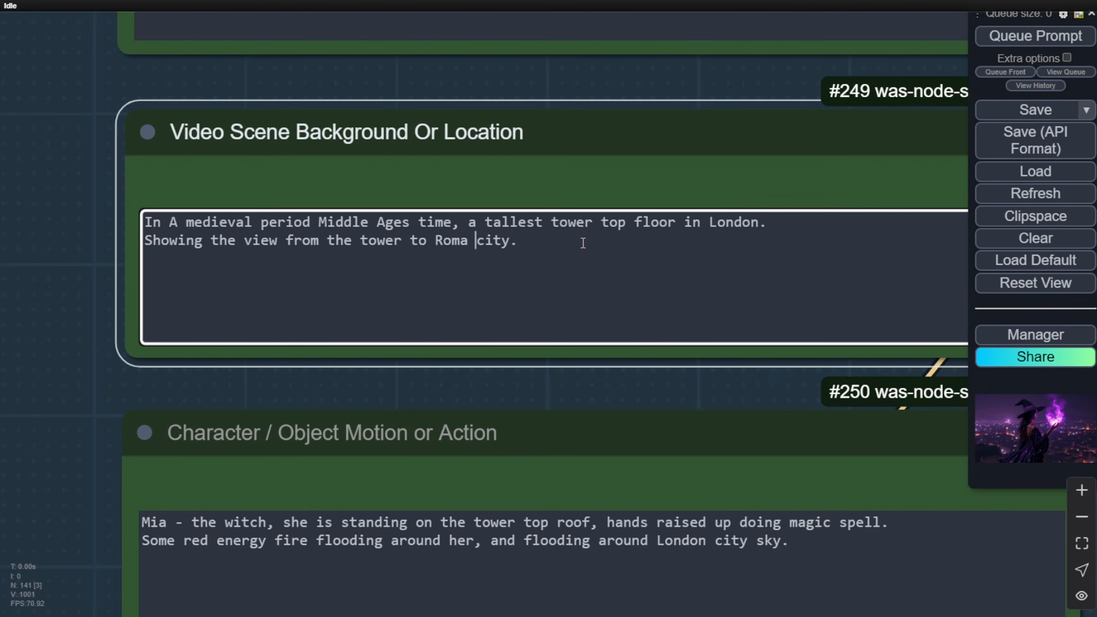
Replace 'Roma' with 'London' in the location prompt
key("BackSpace")
key("BackSpace")
key("BackSpace")
key("BackSpace")
key("BackSpace")
key("BackSpace")
type("London")
key("BackSpace")
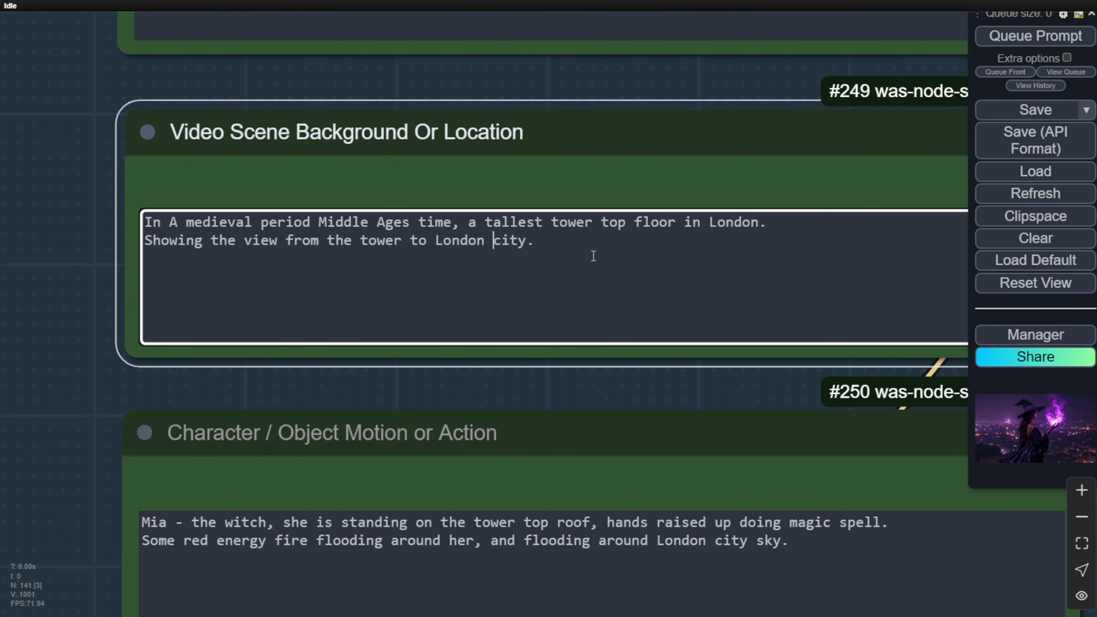
left_click(593, 255)
Zoom out over the workflow and queue a new generation run
scroll(648, 165, "down", 10)
scroll(652, 153, "down", 4)
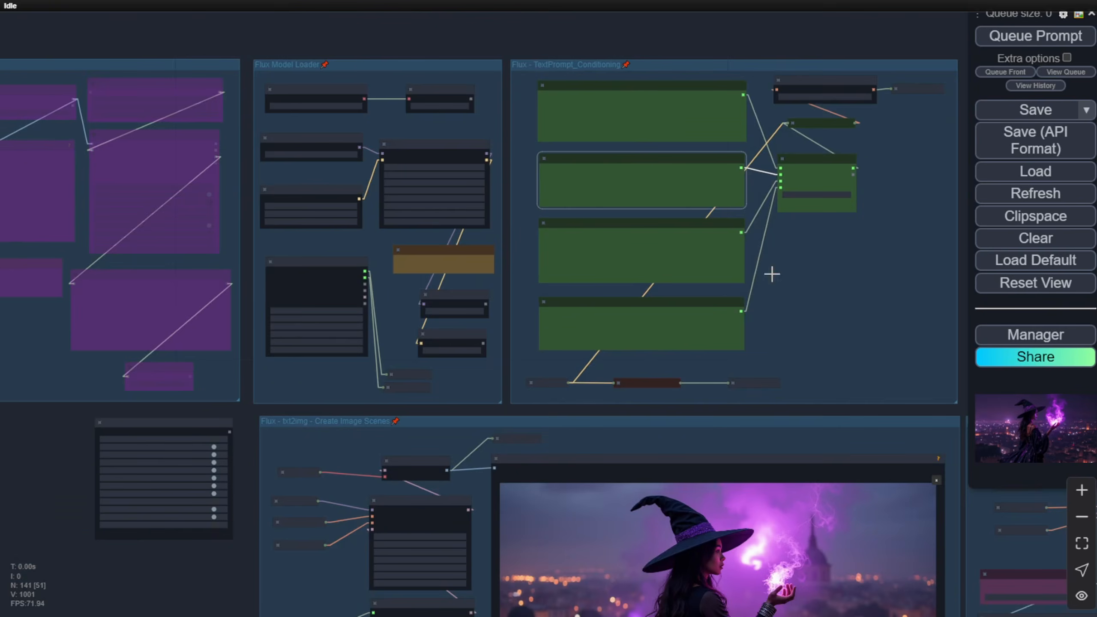
left_click_drag(852, 282, 619, 22)
left_click_drag(776, 81, 934, 245)
left_click(1031, 37)
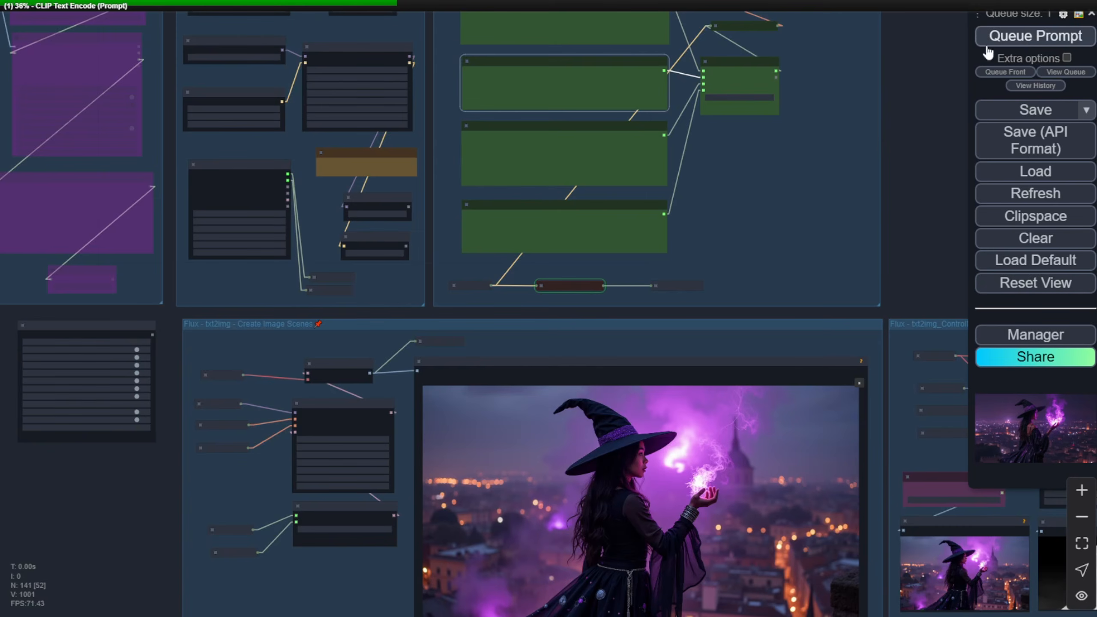
scroll(850, 179, "down", 5)
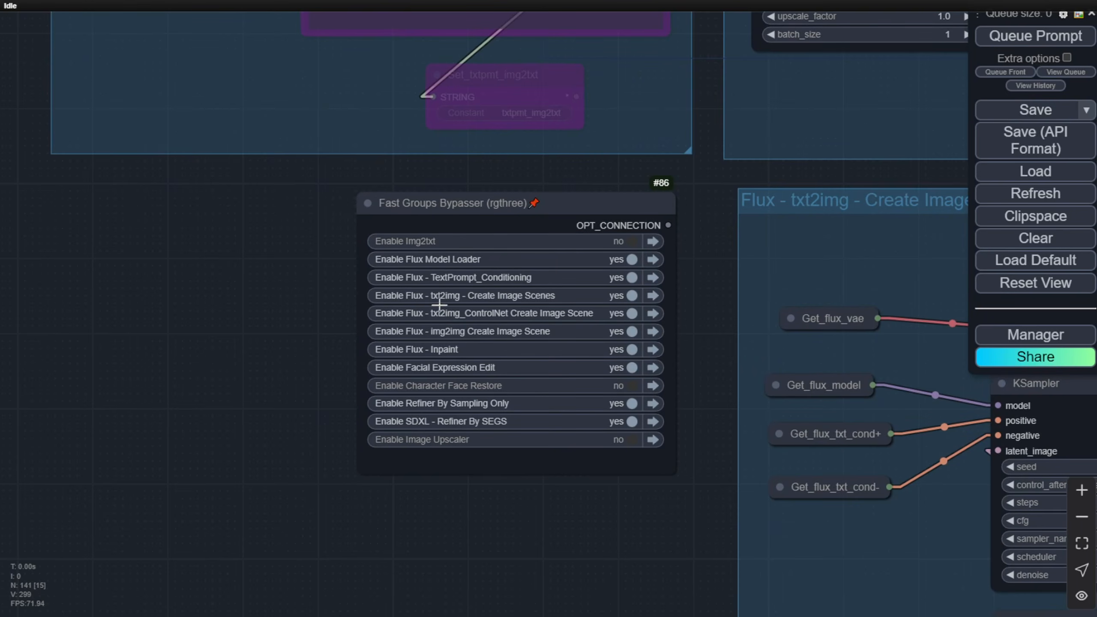
Nudge the Set_txtpmt_img2txt node right in the Img2txt group and inspect its Show Text caption
scroll(411, 297, "up", 4)
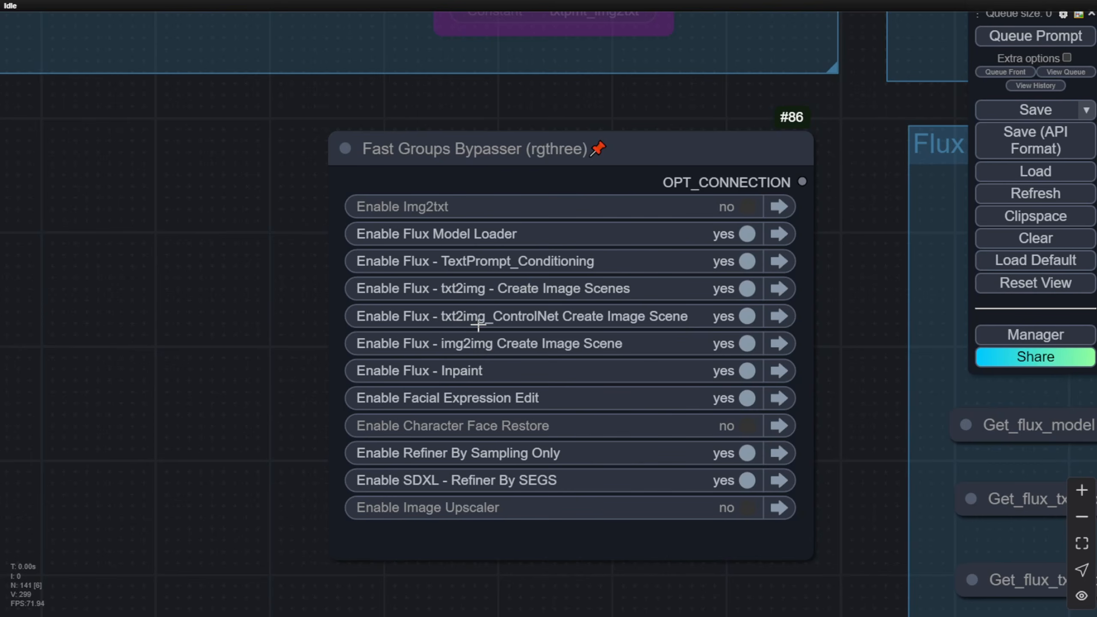
left_click_drag(492, 324, 326, 202)
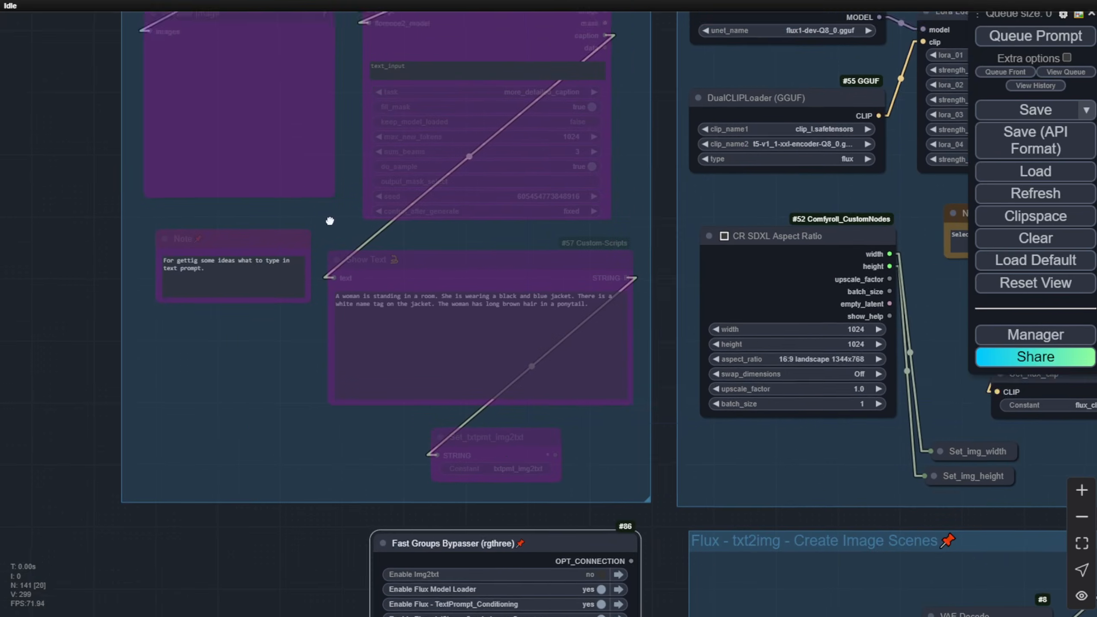
left_click_drag(514, 421, 556, 420)
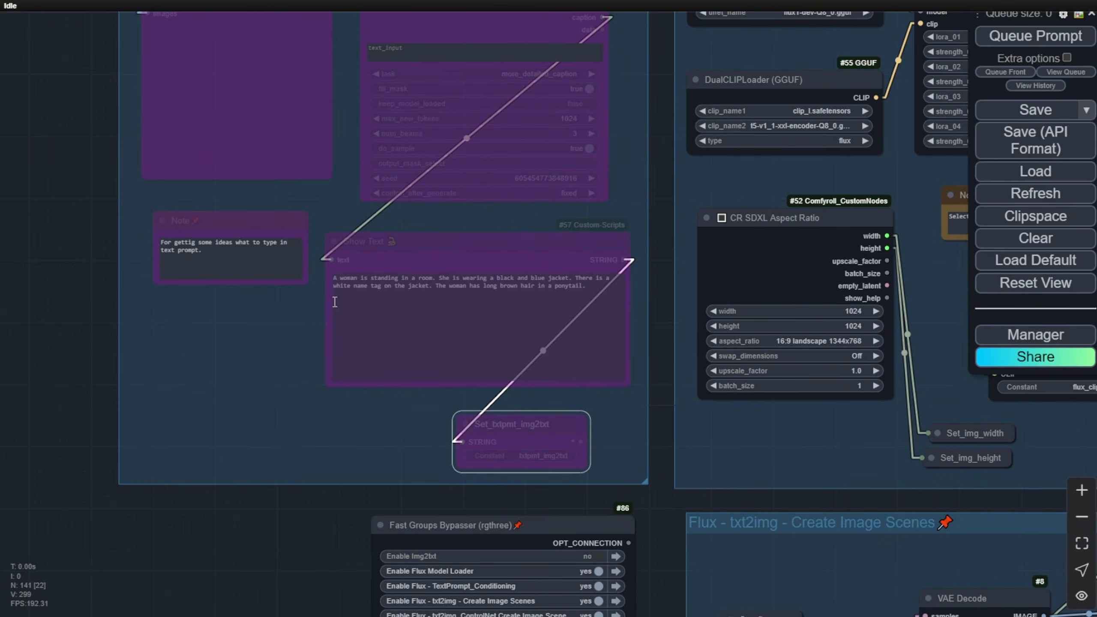
scroll(310, 341, "up", 3)
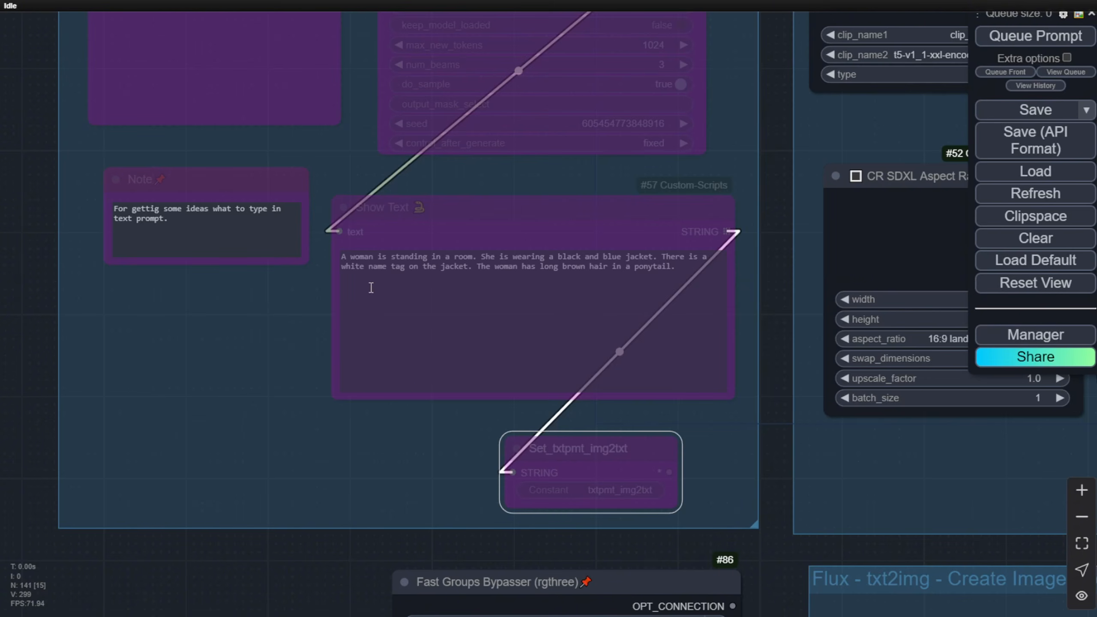
left_click(368, 261)
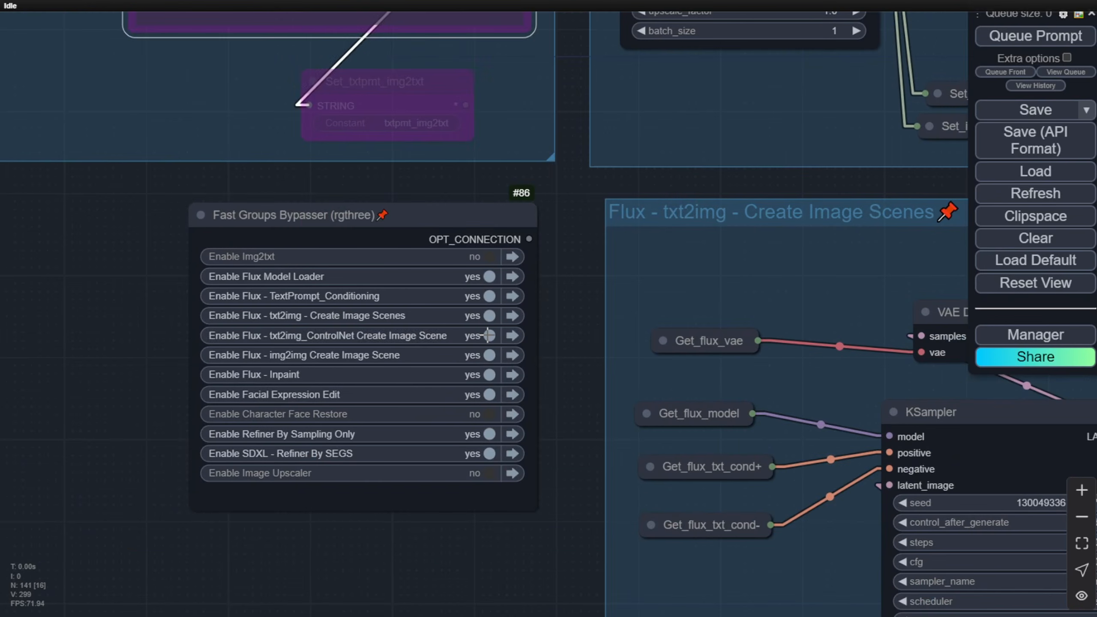
Bypass ControlNet, img2img, Inpaint, Facial Expression Edit and both Refiner groups
left_click(487, 338)
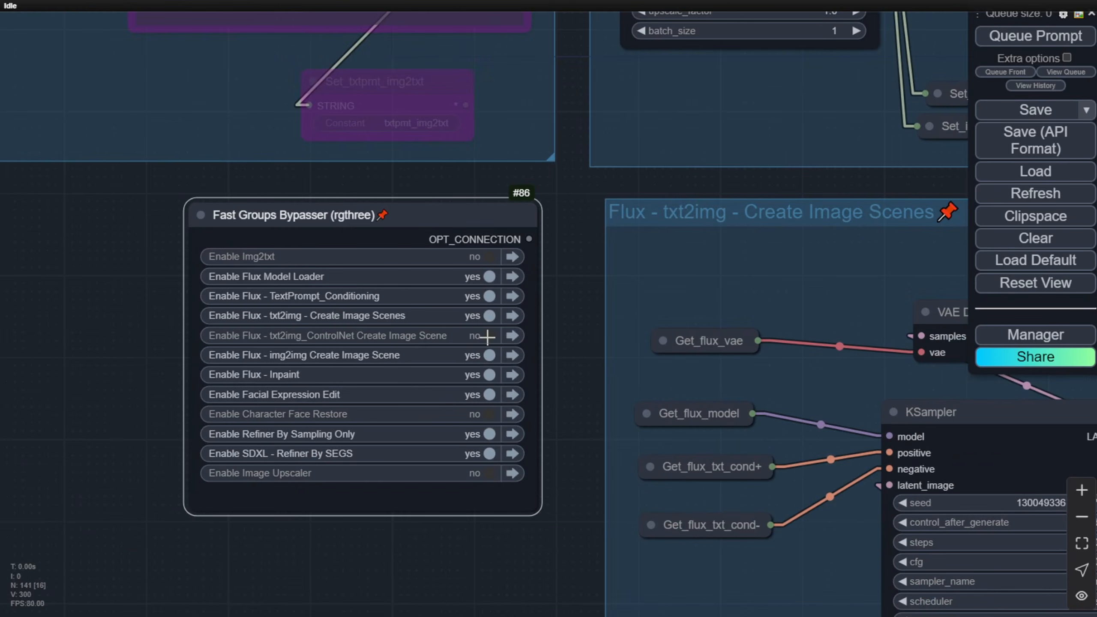
left_click(489, 355)
left_click(490, 375)
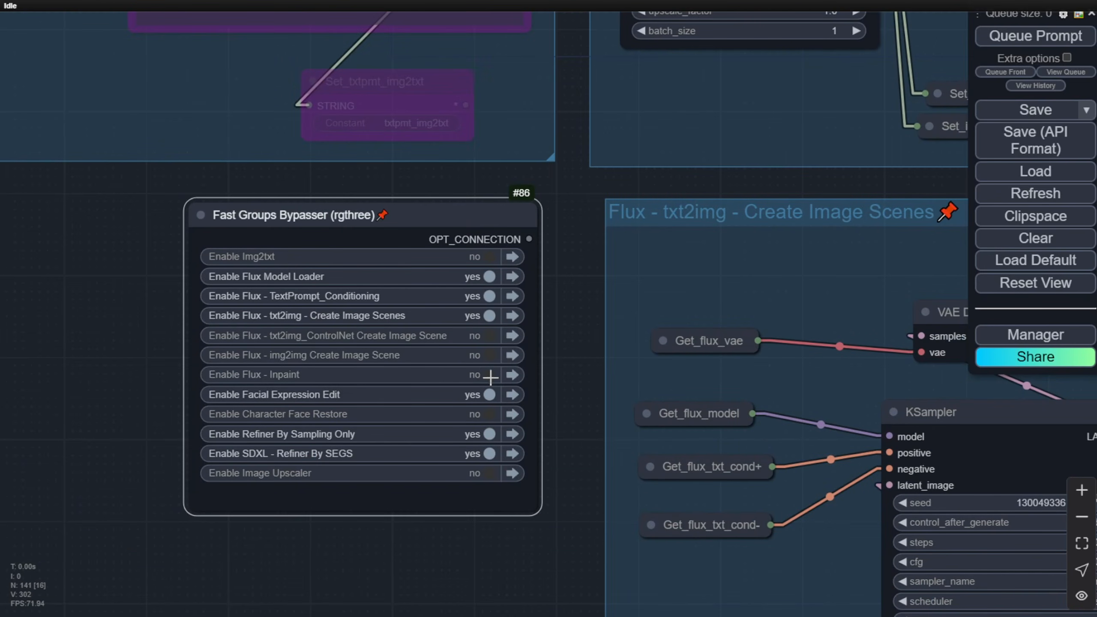
left_click(489, 395)
left_click(489, 434)
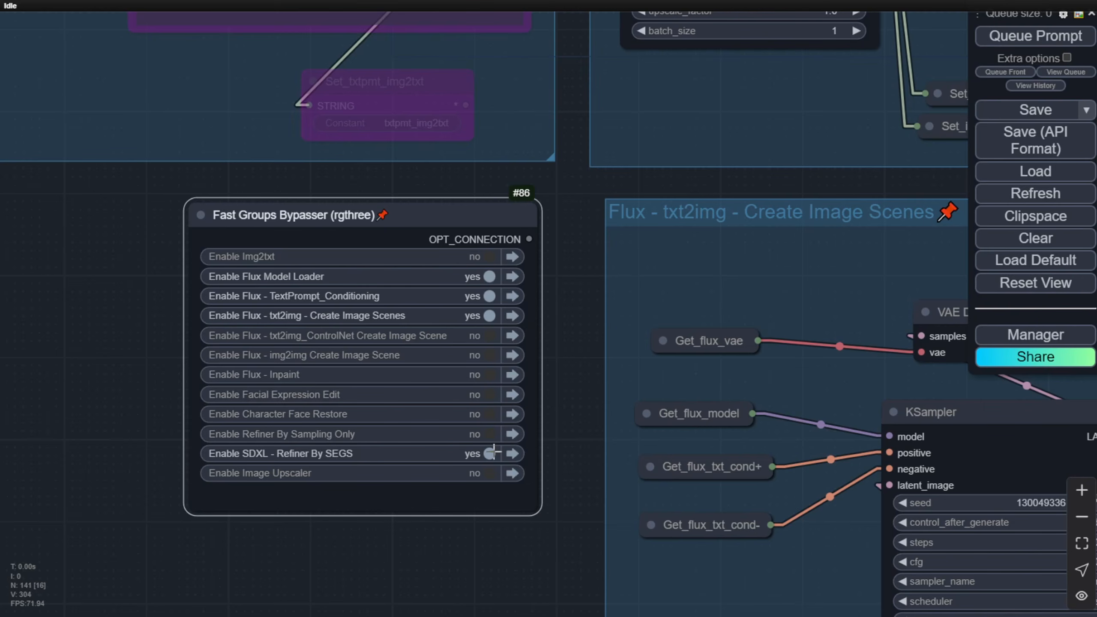
left_click(490, 454)
scroll(328, 386, "down", 10)
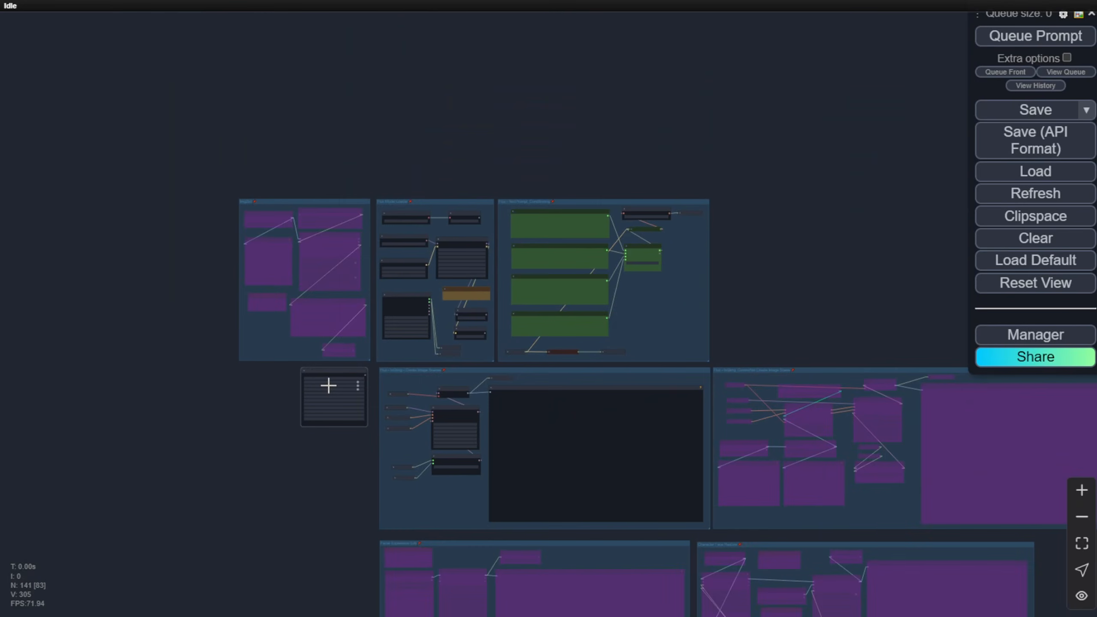
Zoom into the Preview Image node and enlarge the first witch-over-London batch image
scroll(329, 386, "up", 5)
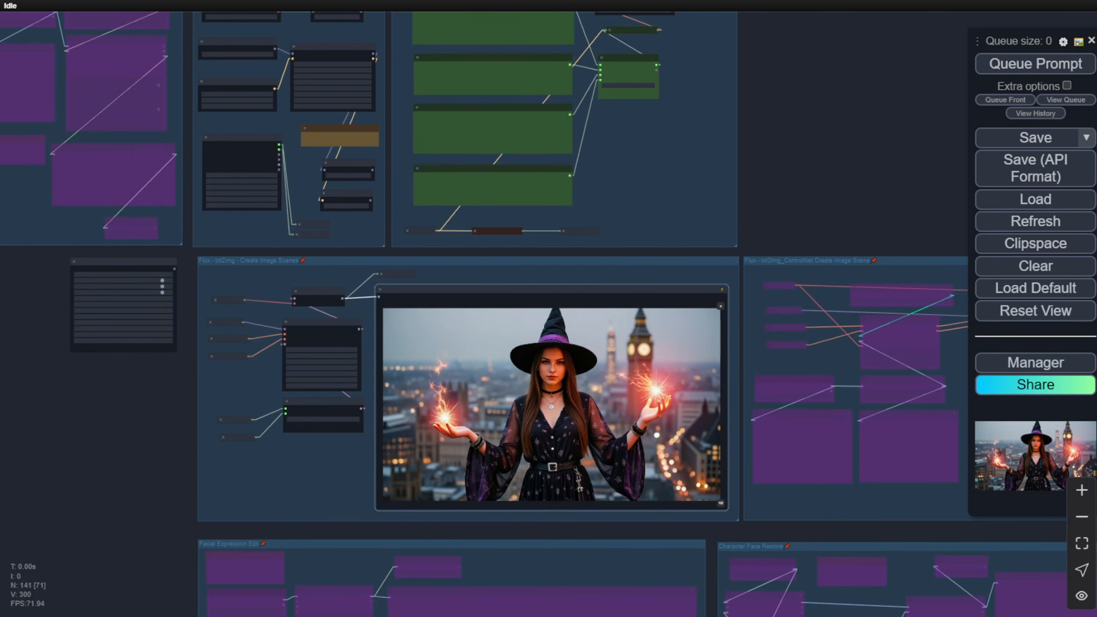
scroll(403, 387, "up", 6)
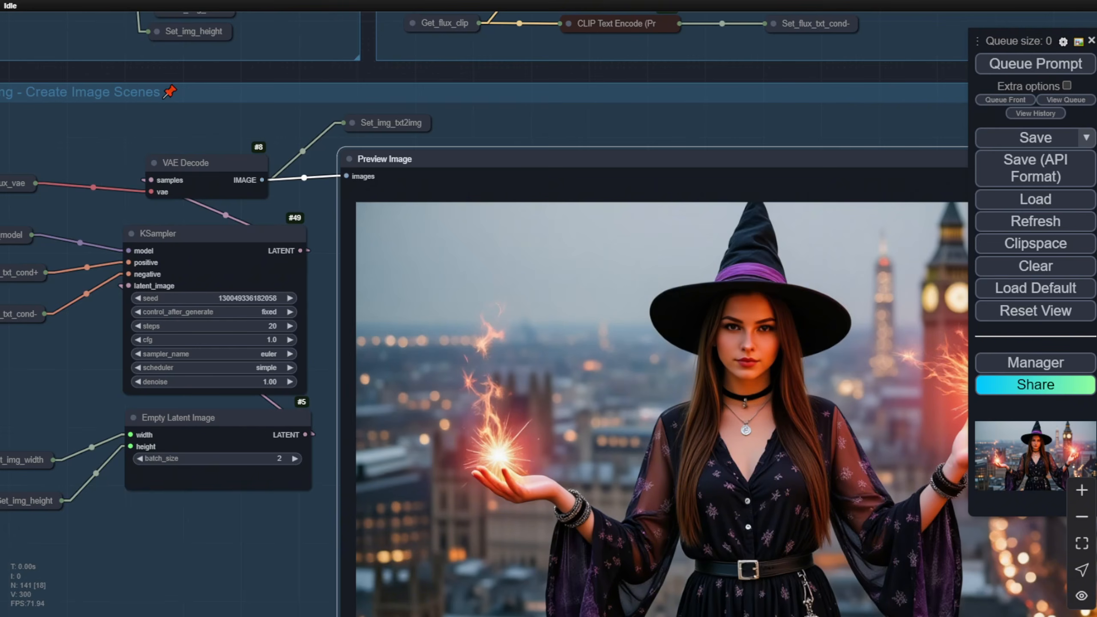
scroll(501, 405, "down", 6)
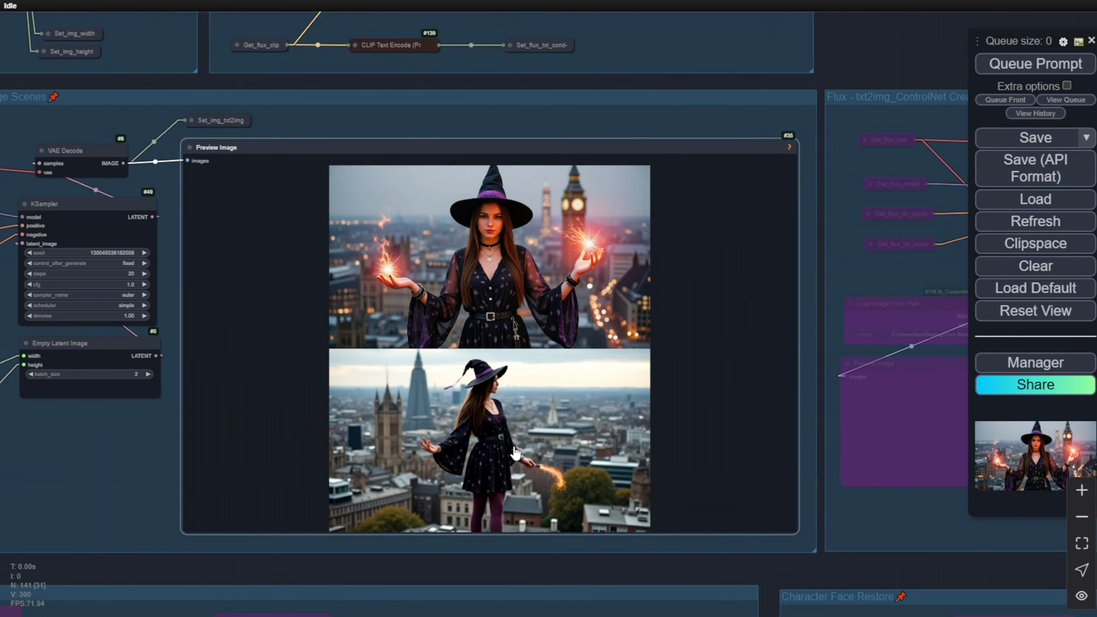
scroll(512, 449, "up", 5)
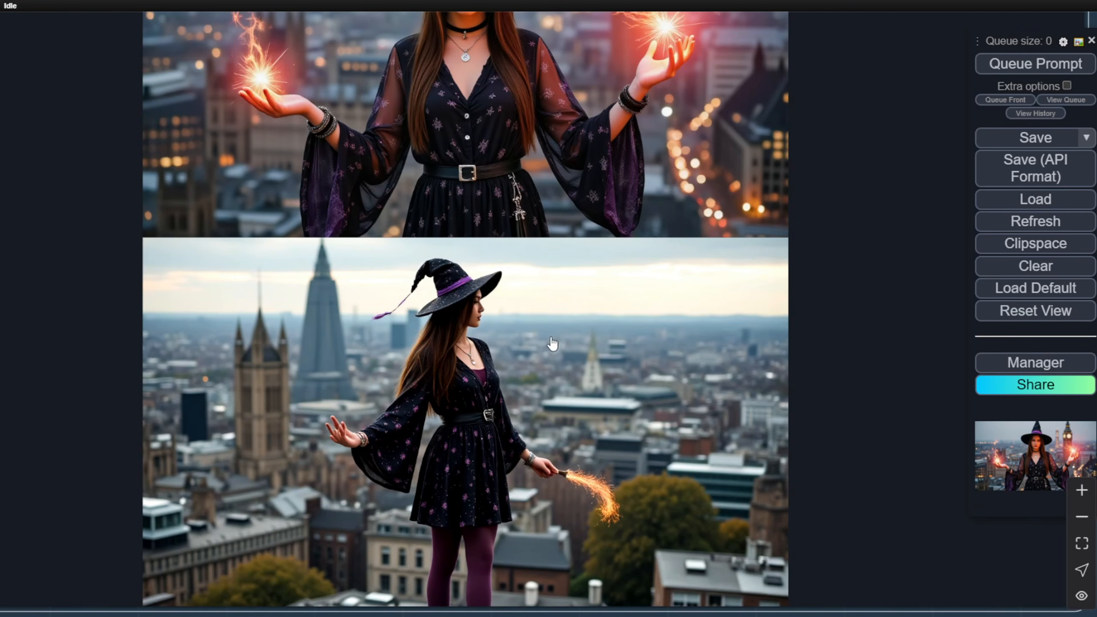
scroll(469, 402, "down", 3)
left_click(522, 139)
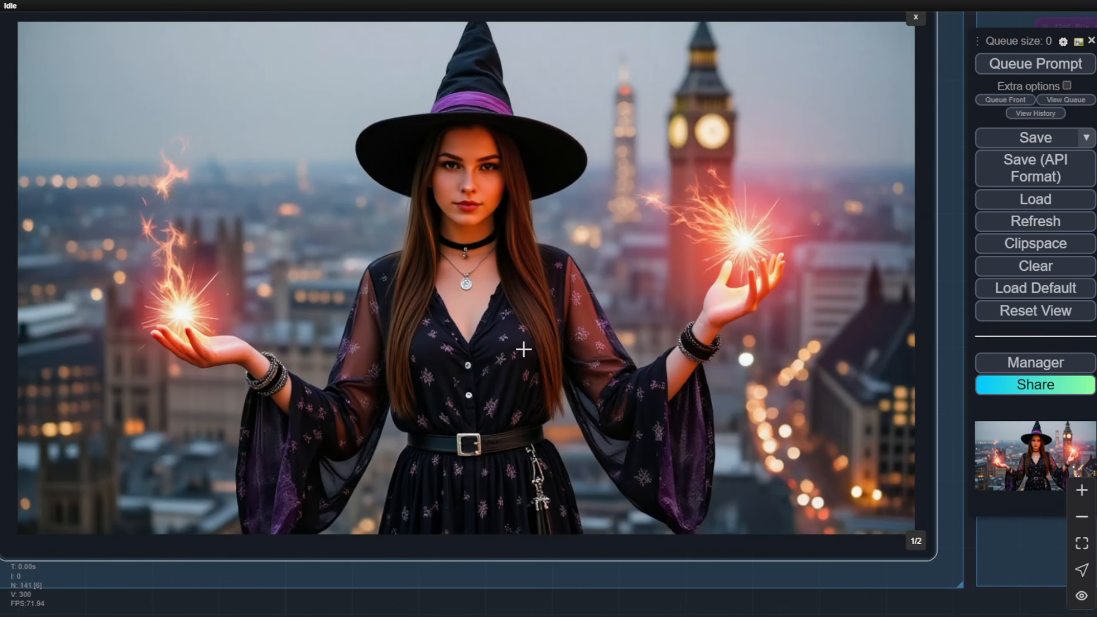
Pan past the Lora Loader Stack and back over to the preview image
scroll(609, 380, "down", 3)
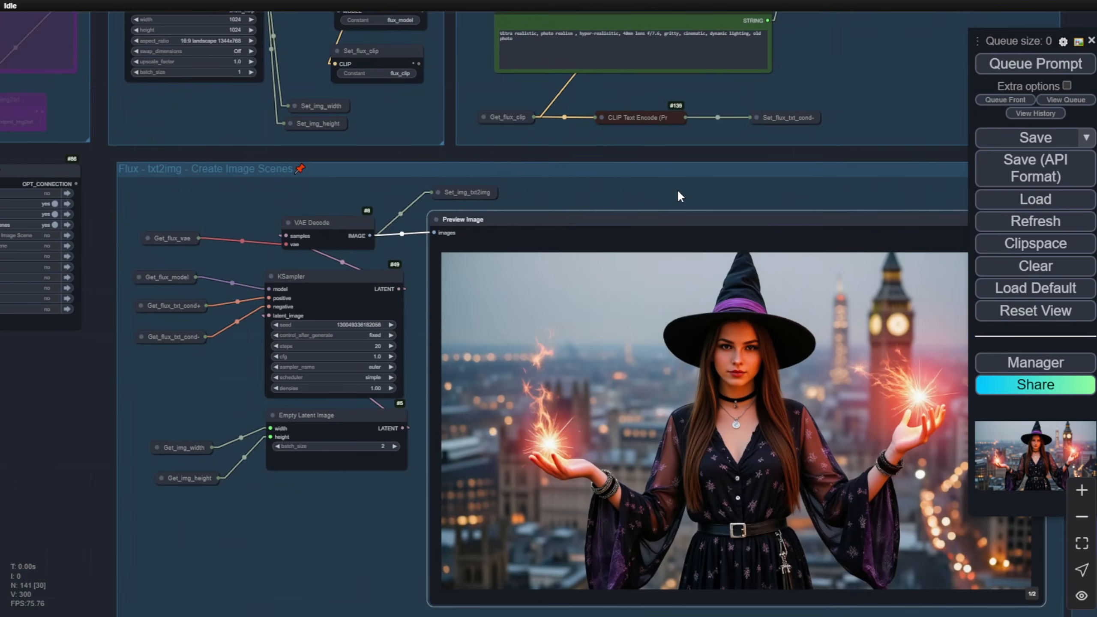
left_click_drag(678, 193, 582, 48)
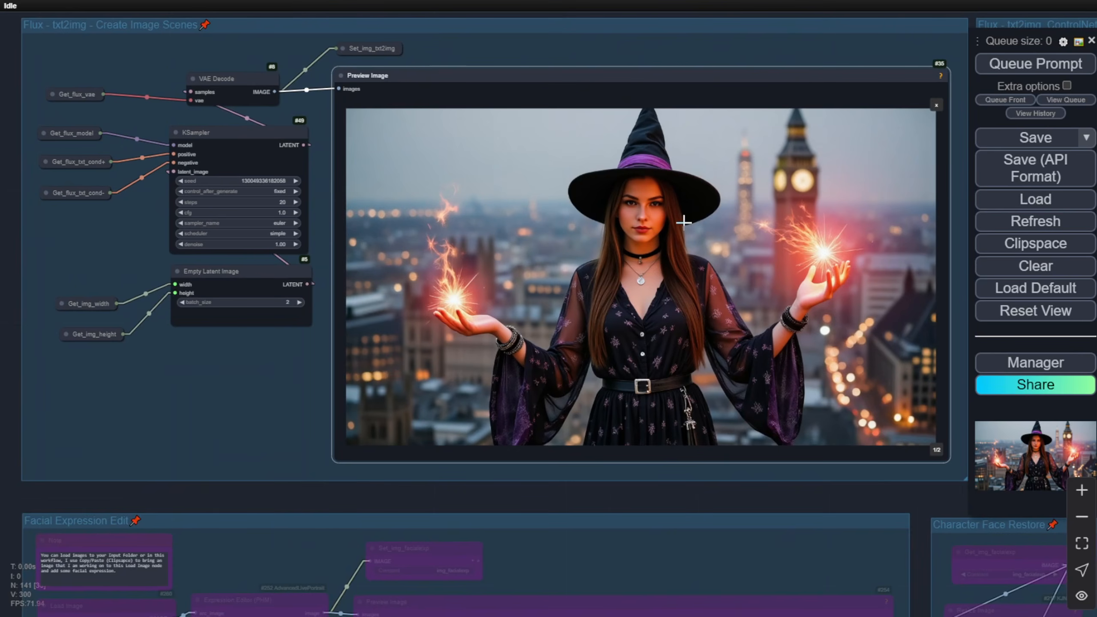
scroll(715, 262, "down", 3)
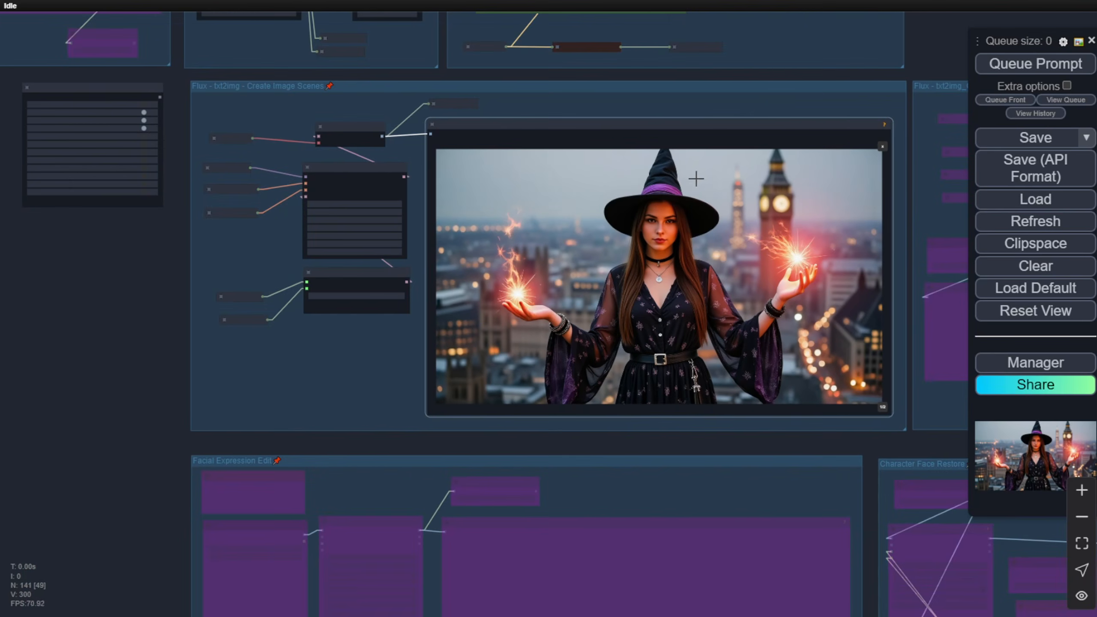
left_click_drag(772, 108, 446, 82)
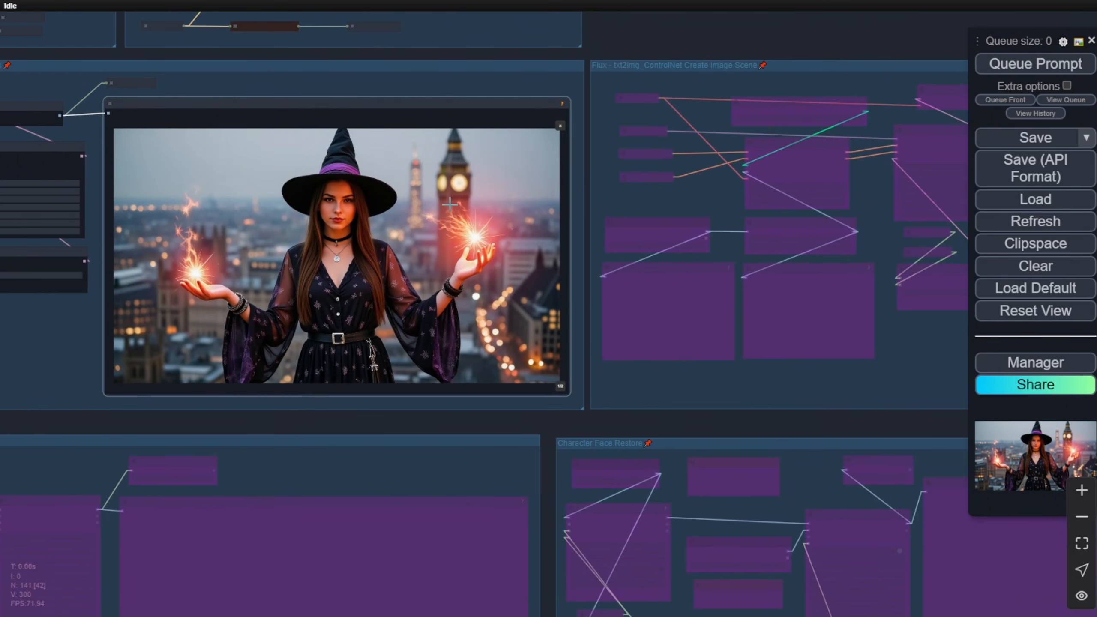
scroll(449, 205, "up", 4)
scroll(390, 298, "down", 2)
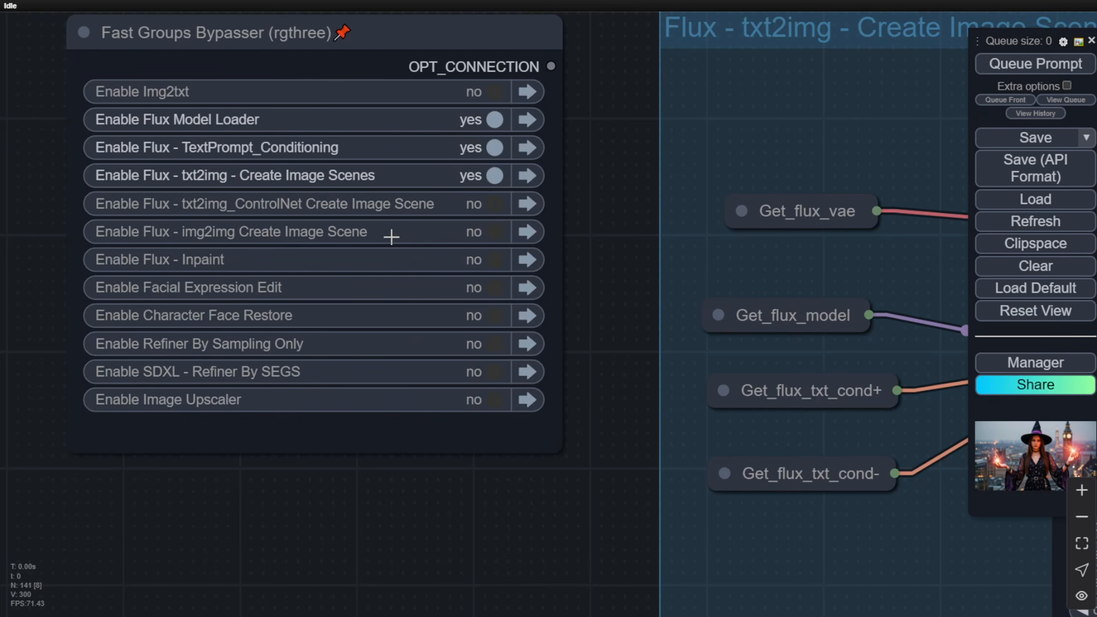
Re-enable the img2img group and paste the copied witch image into a new Load Image node
left_click(489, 233)
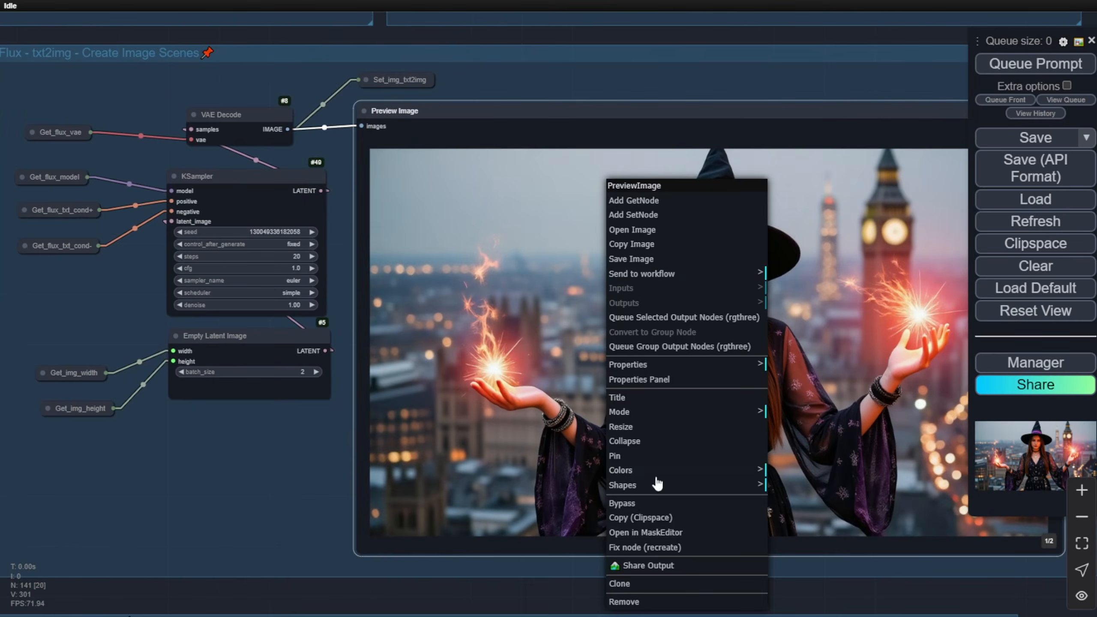
left_click(630, 517)
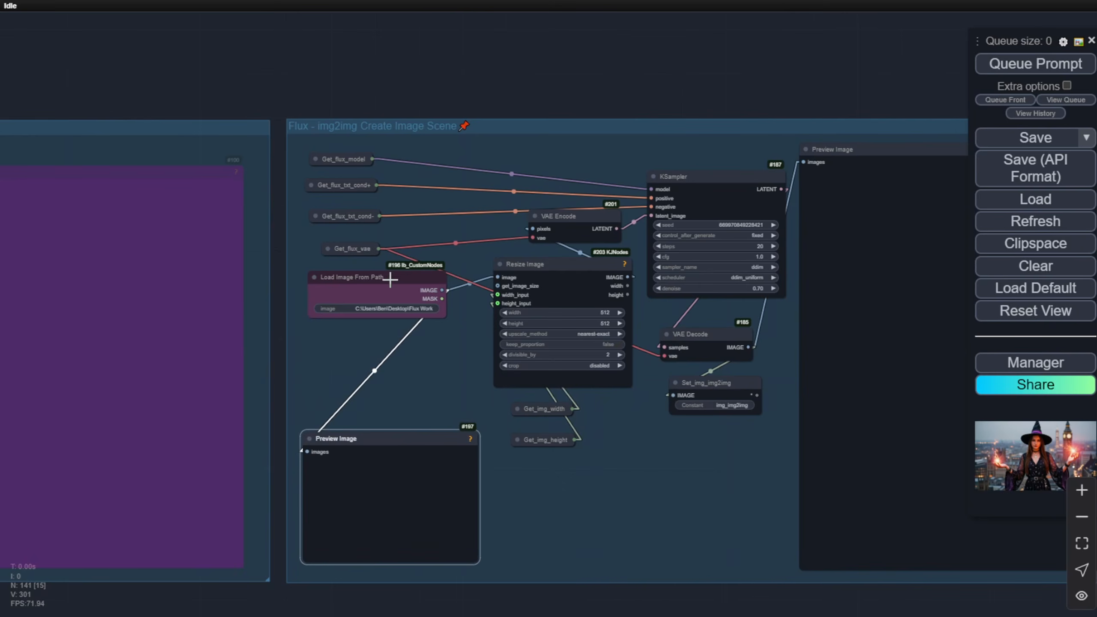
left_click_drag(390, 279, 391, 311)
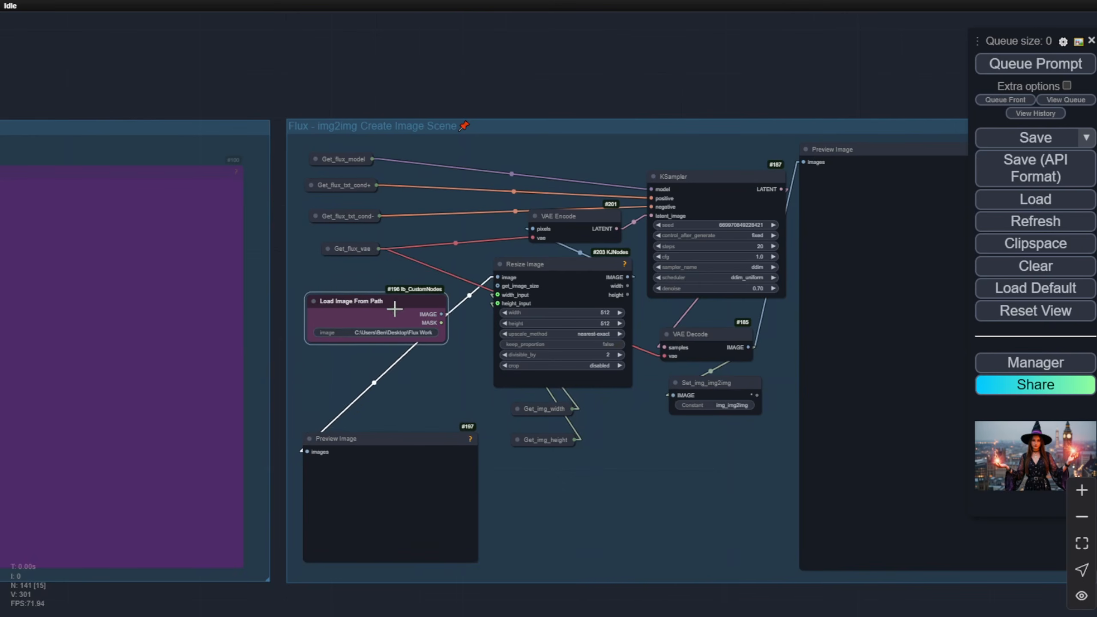
double_click(405, 136)
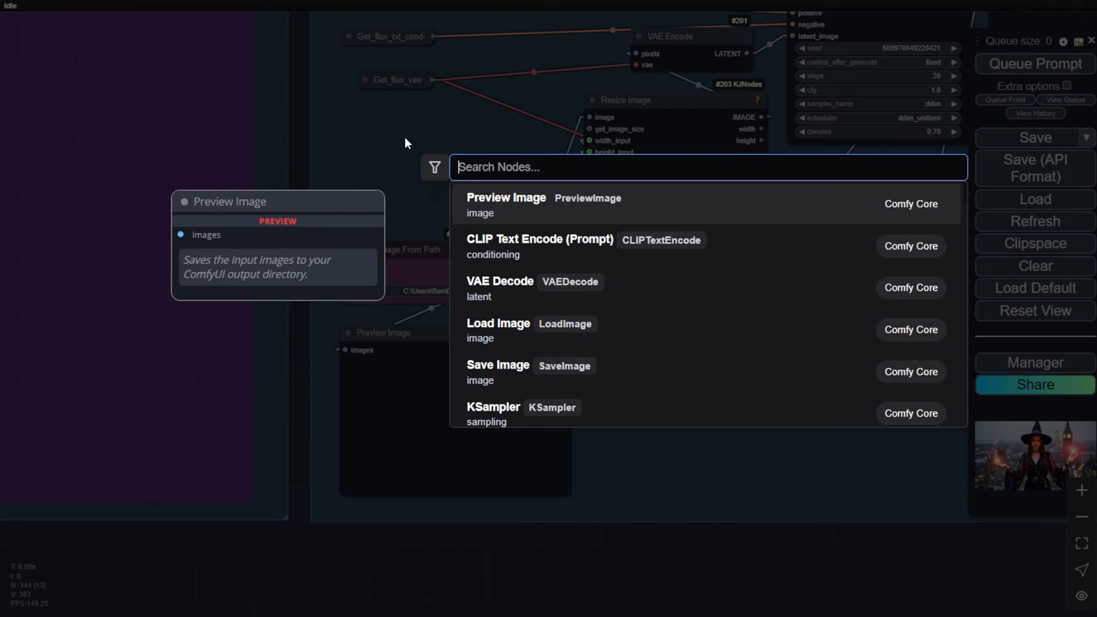
type("Load")
key("Return")
left_click_drag(432, 135, 303, 113)
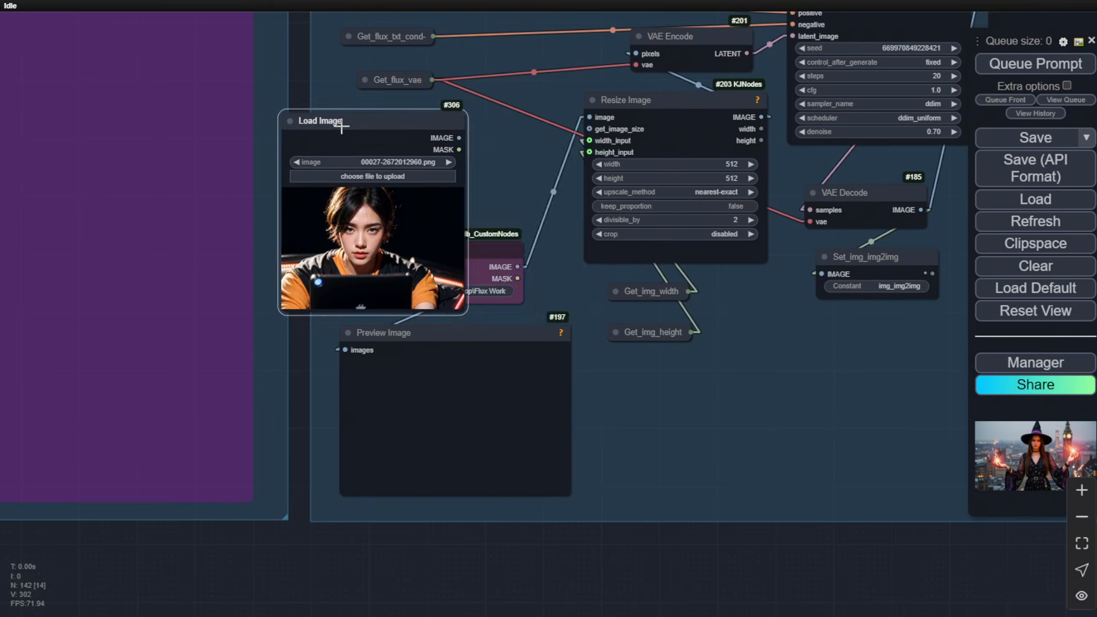
right_click(205, 242)
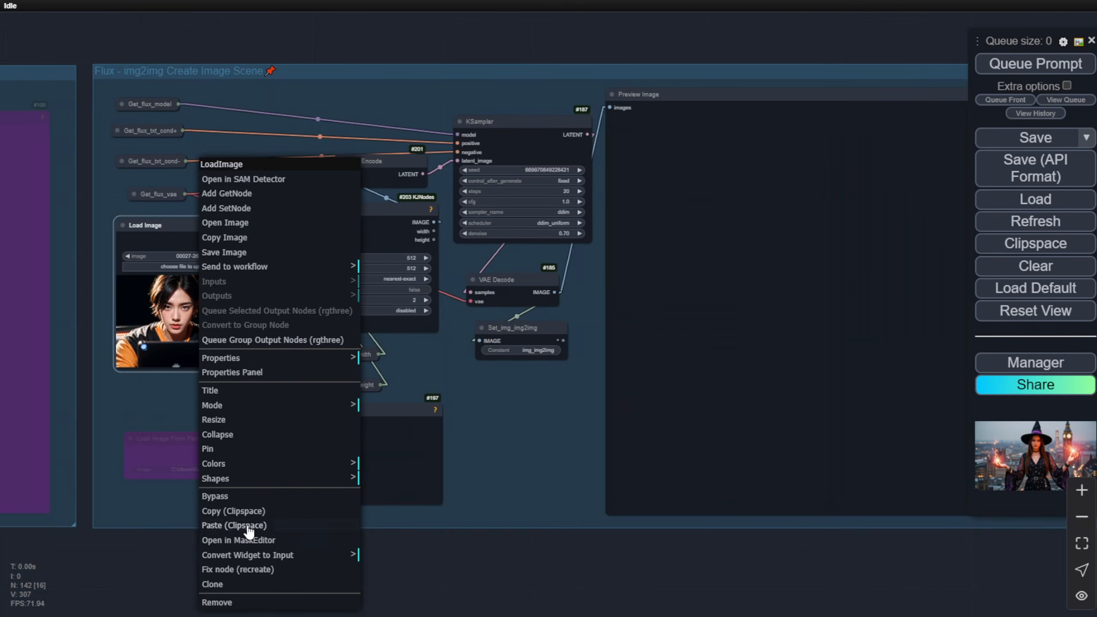
left_click(216, 526)
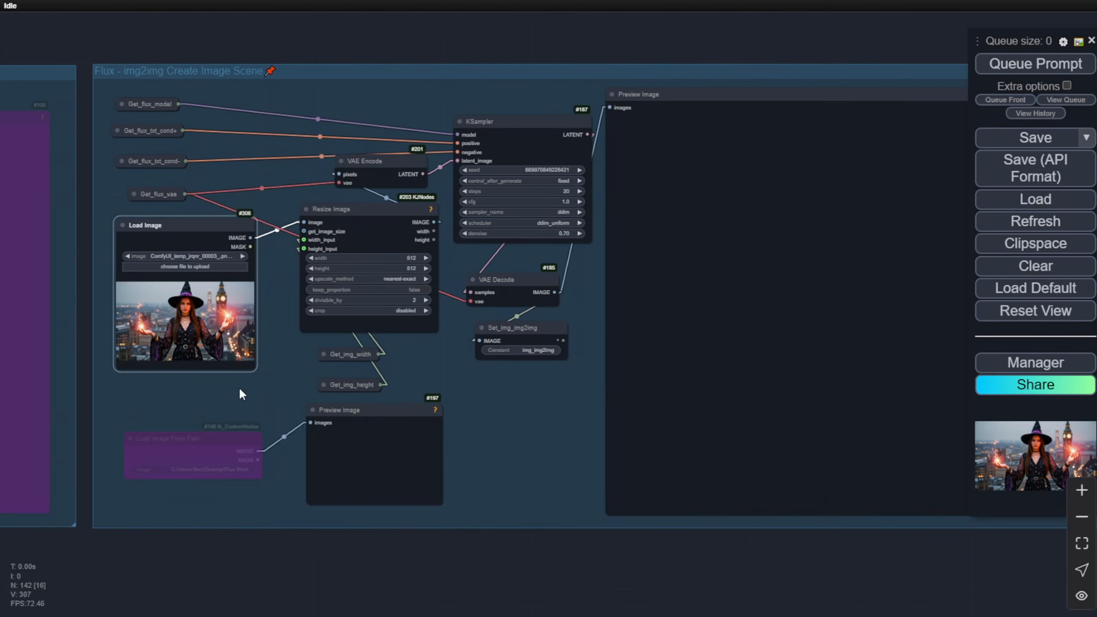
left_click_drag(239, 394, 464, 465)
Run the img2img pass at denoise 0.70 and view the regenerated witch preview
scroll(376, 418, "up", 5)
scroll(319, 237, "up", 6)
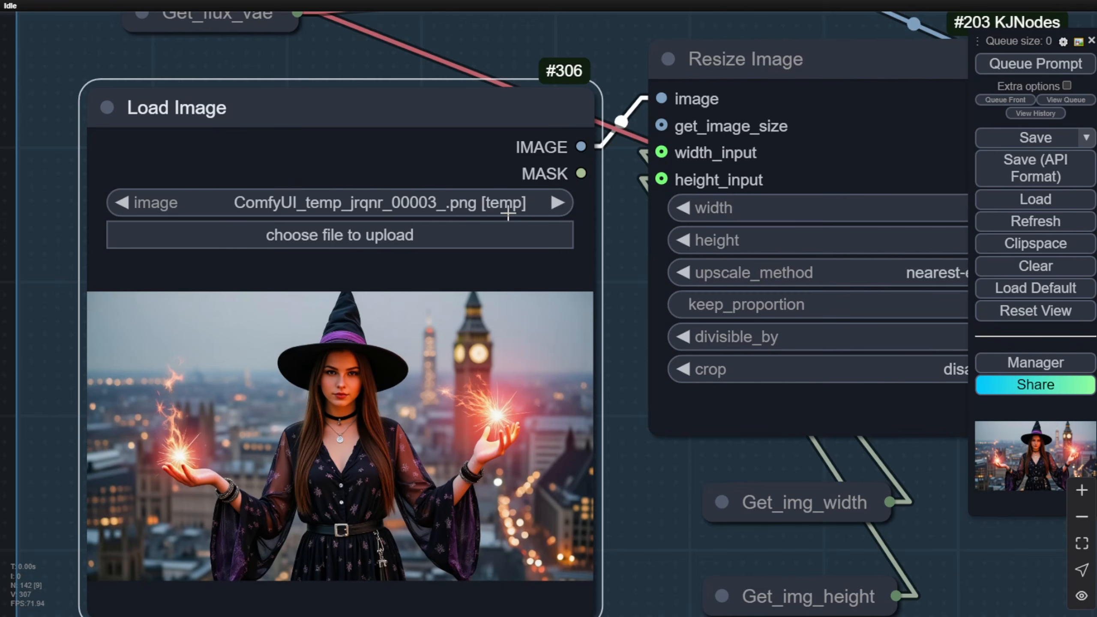
scroll(500, 220, "down", 3)
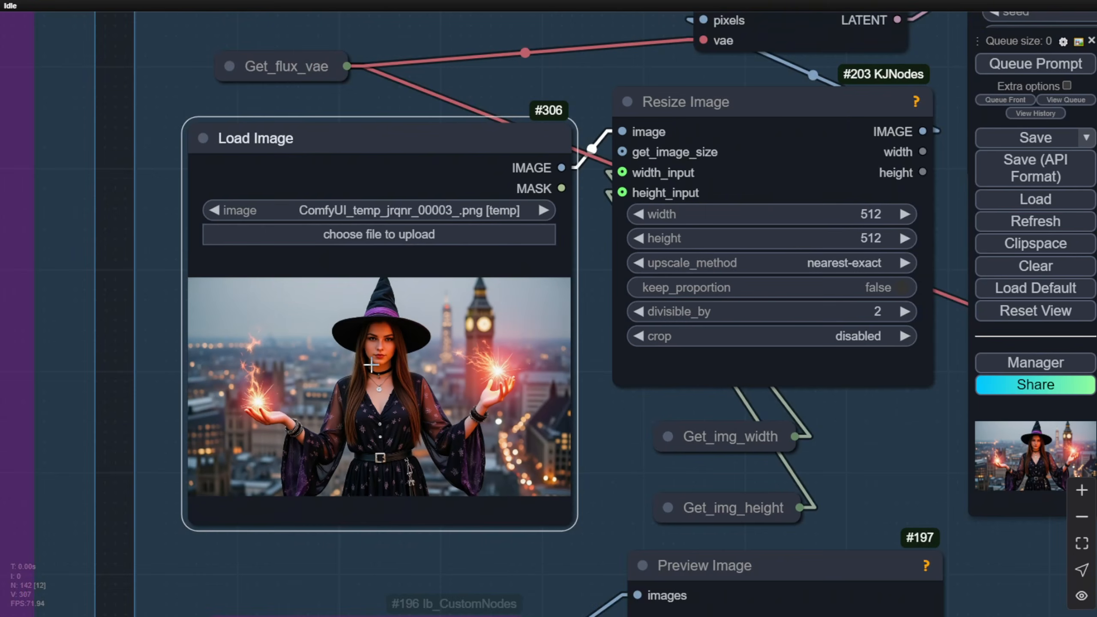
scroll(371, 365, "down", 2)
left_click_drag(808, 242, 525, 330)
scroll(700, 218, "up", 1)
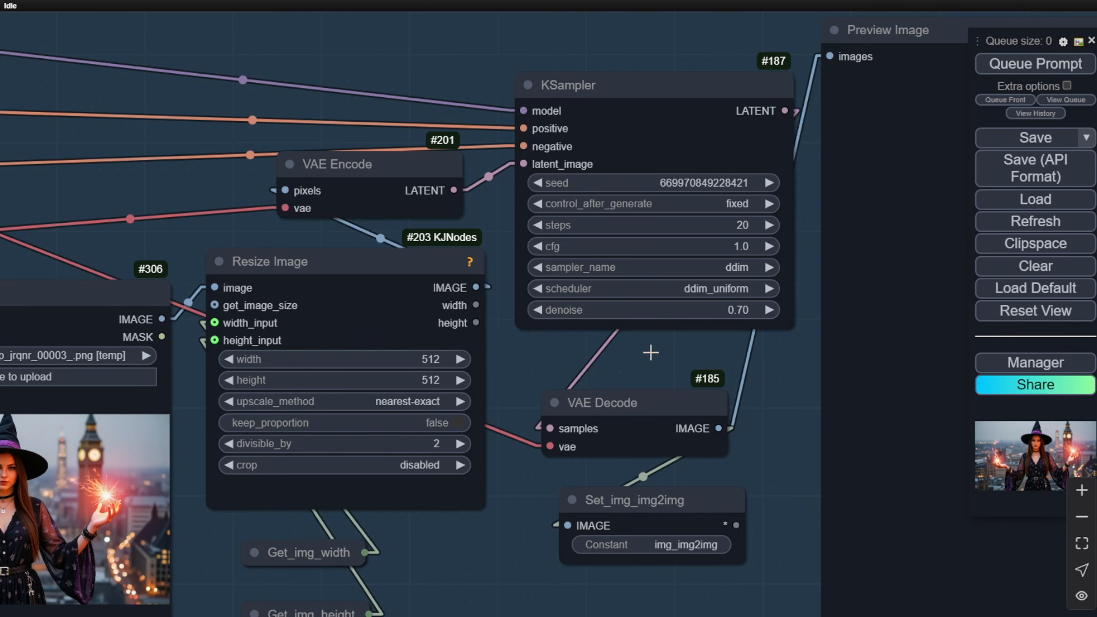
scroll(651, 186, "down", 6)
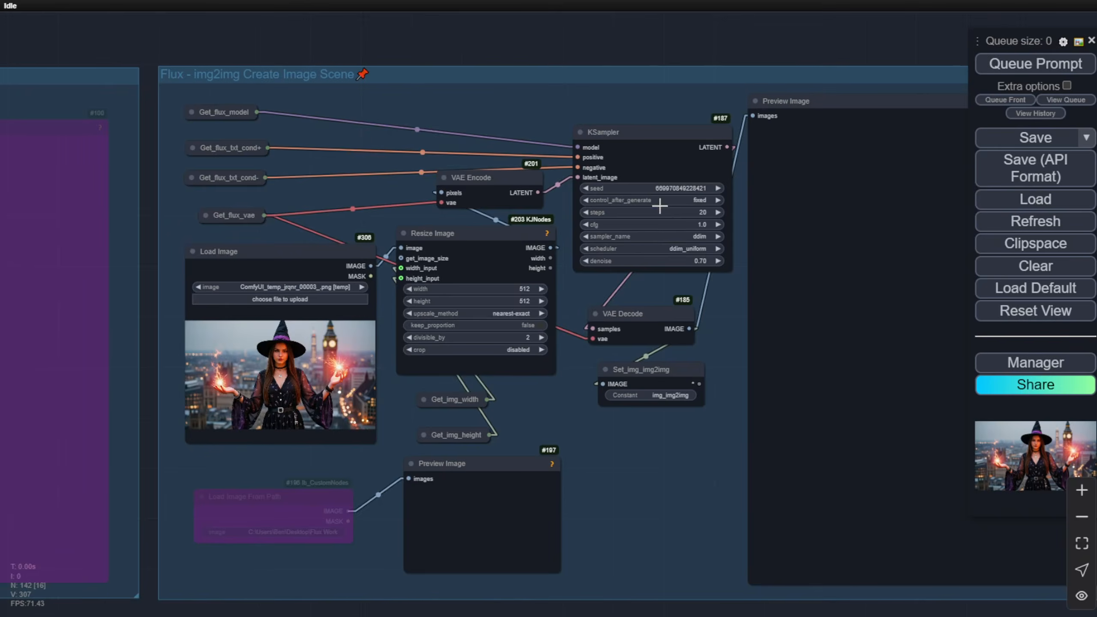
left_click(1036, 64)
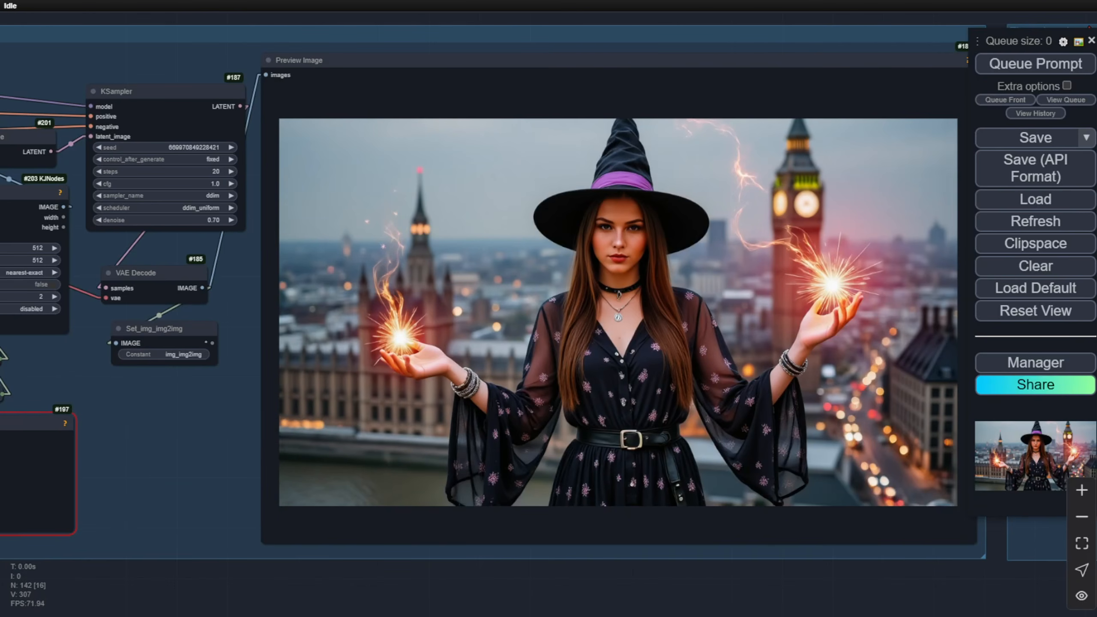
left_click_drag(188, 430, 701, 494)
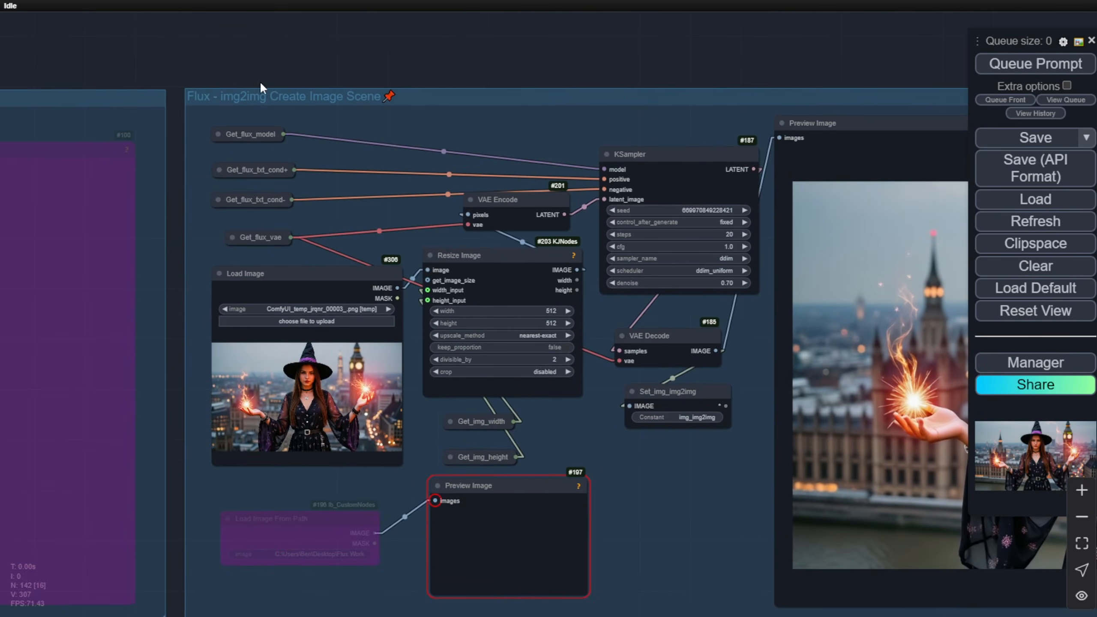
left_click_drag(543, 126, 0, 15)
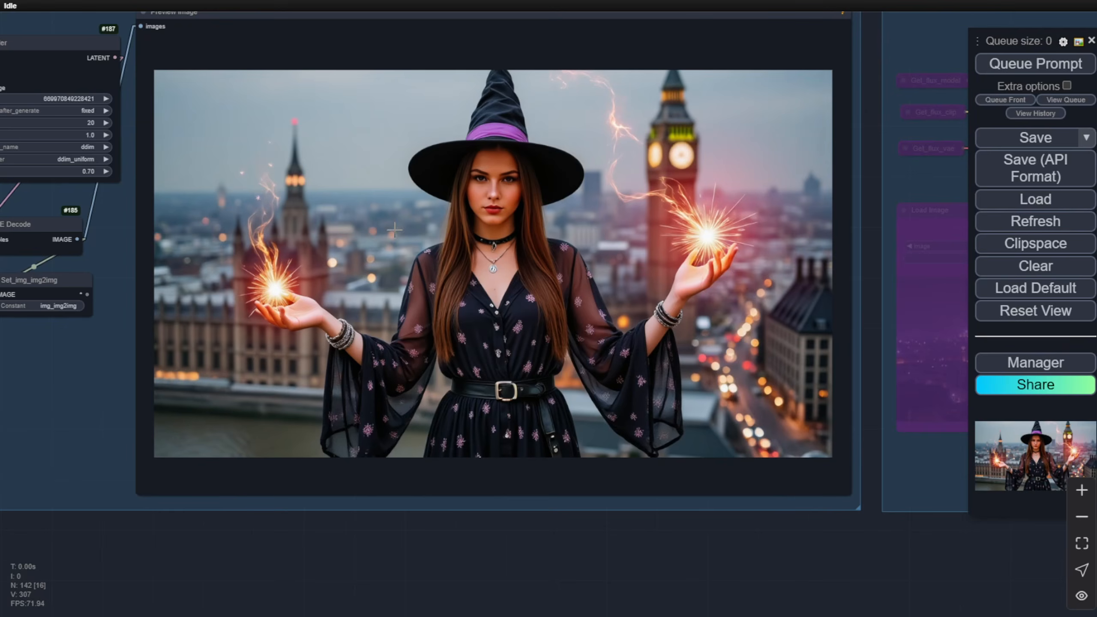
Copy the preview image, enable Flux - Inpaint, and paste it into its Load Image node
scroll(363, 287, "down", 3)
right_click(363, 287)
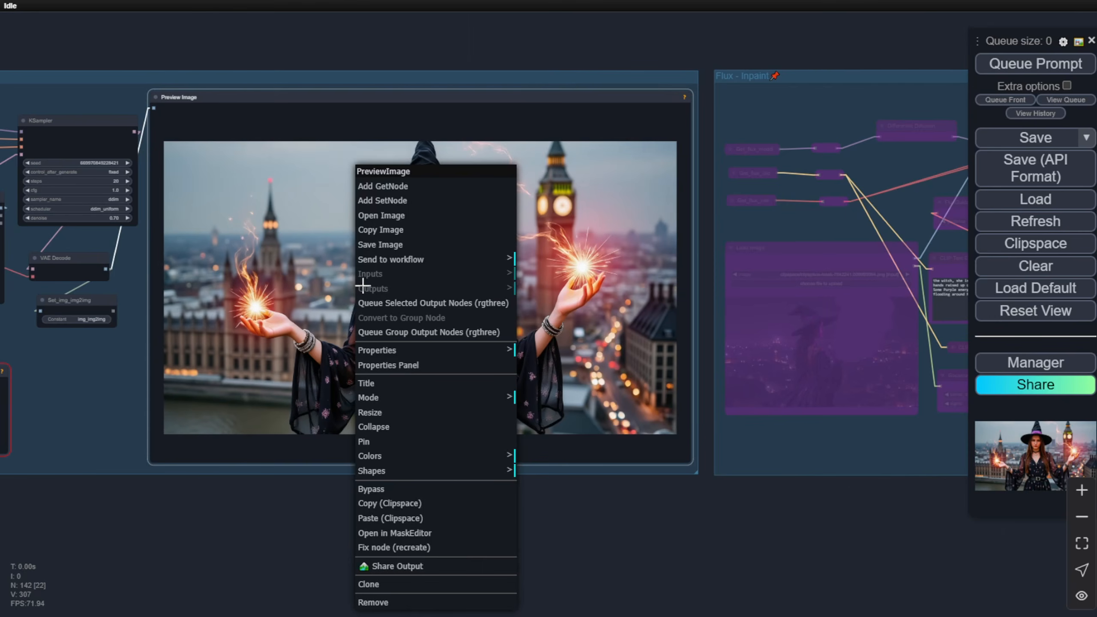
left_click(429, 502)
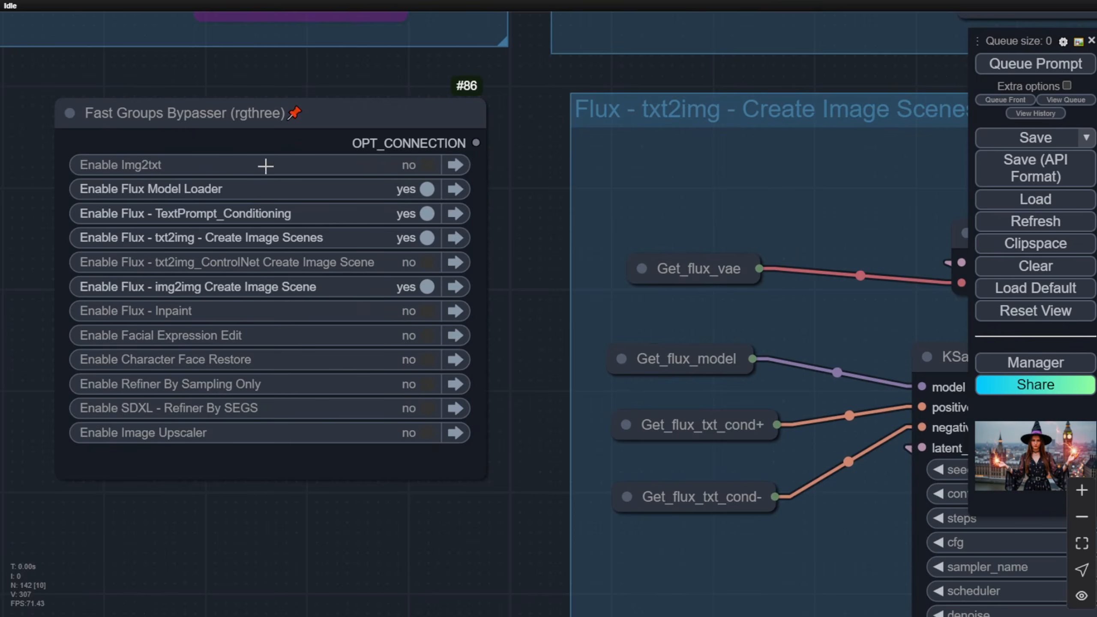
left_click(427, 311)
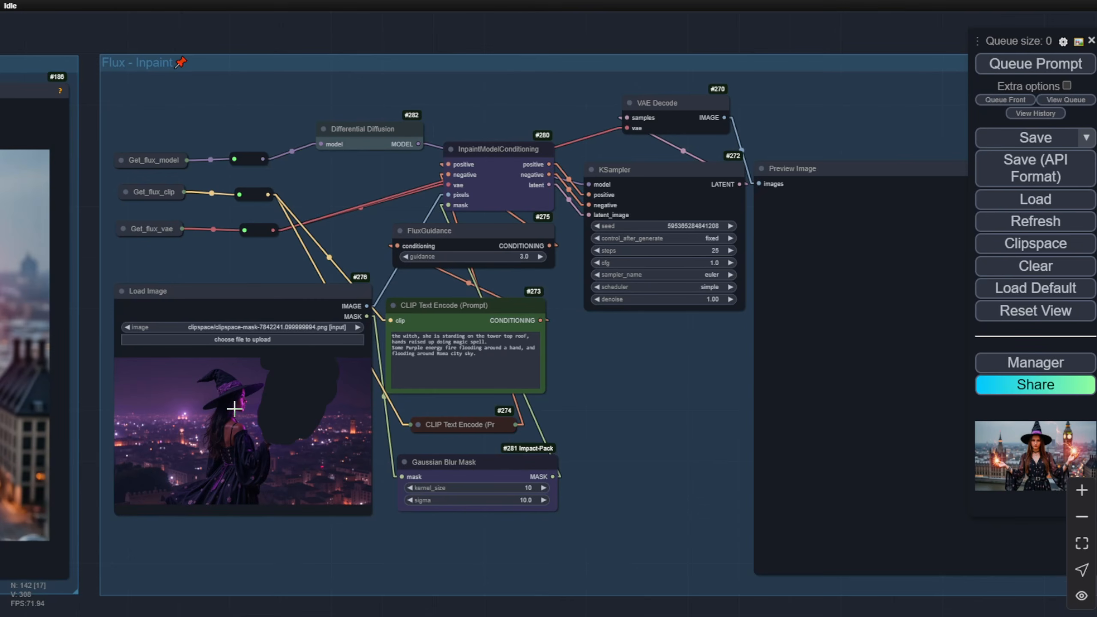
right_click(212, 406)
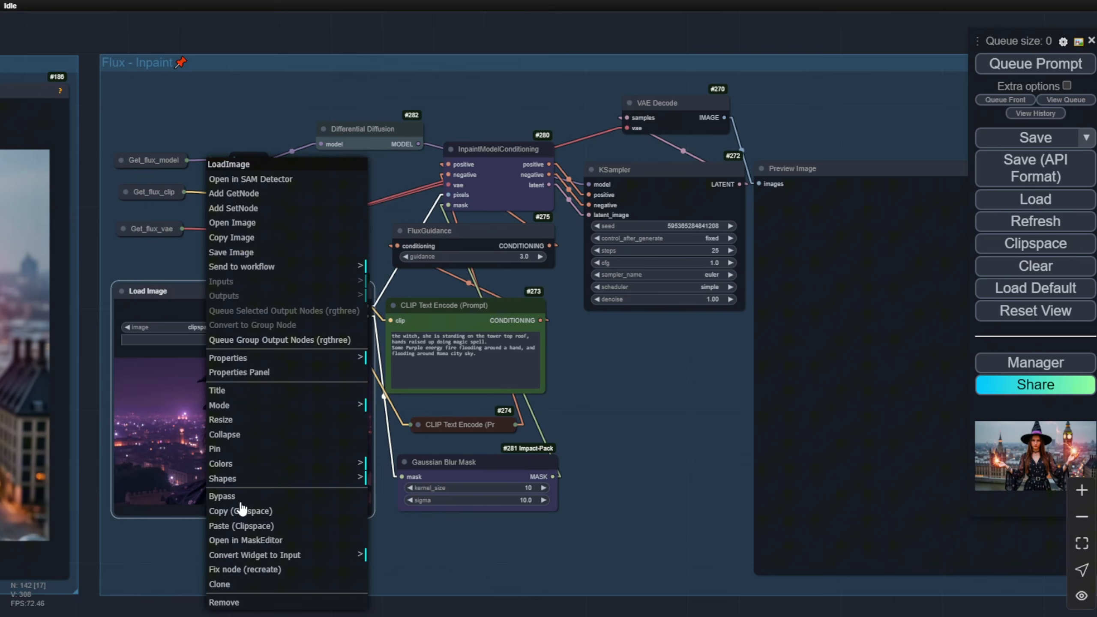
left_click(246, 527)
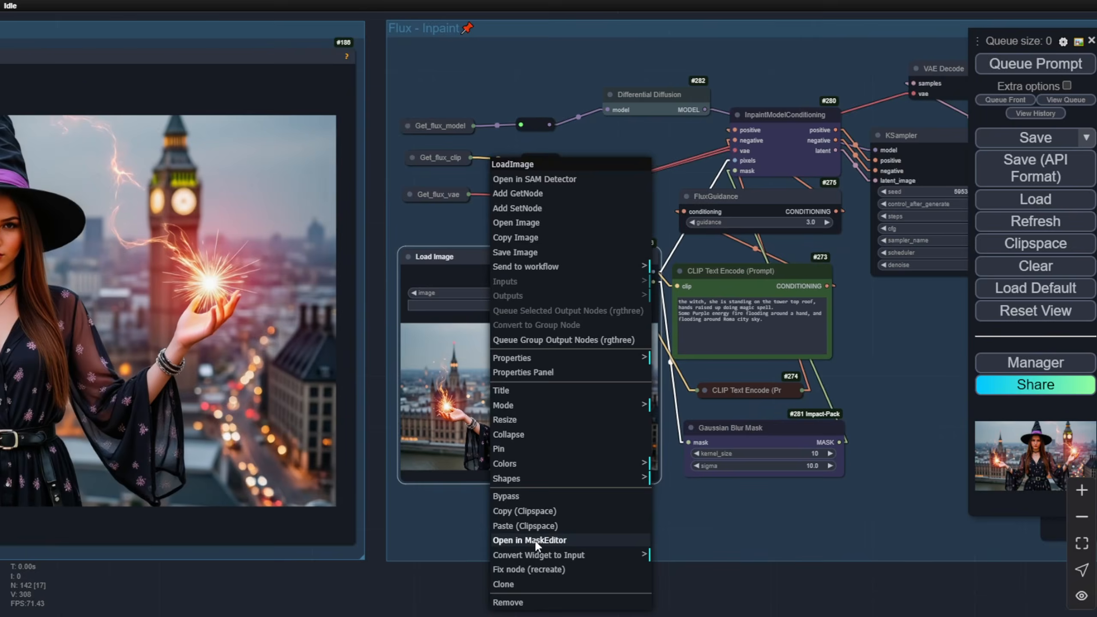
With a thicker brush, mask both hands and the sky in MaskEditor and save
left_click(535, 539)
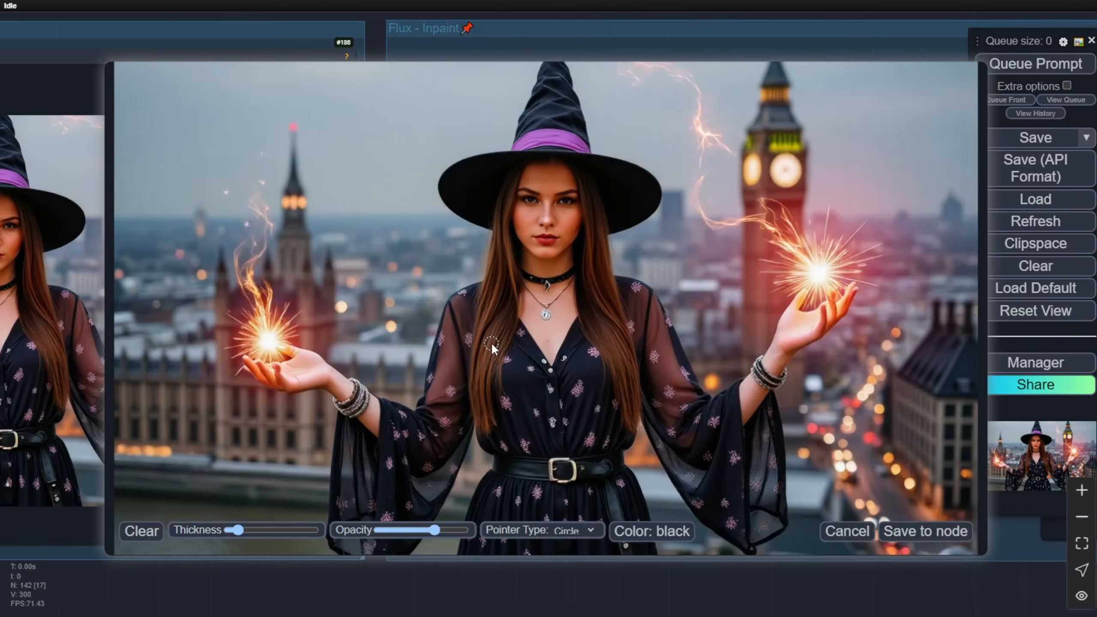
left_click_drag(262, 531, 271, 531)
mouse_move(270, 369)
left_mouse_down()
mouse_move(287, 351)
mouse_move(211, 103)
left_mouse_up()
mouse_move(827, 299)
left_mouse_down()
mouse_move(709, 166)
mouse_move(706, 113)
left_mouse_up()
left_click_drag(294, 182, 266, 245)
left_click(925, 531)
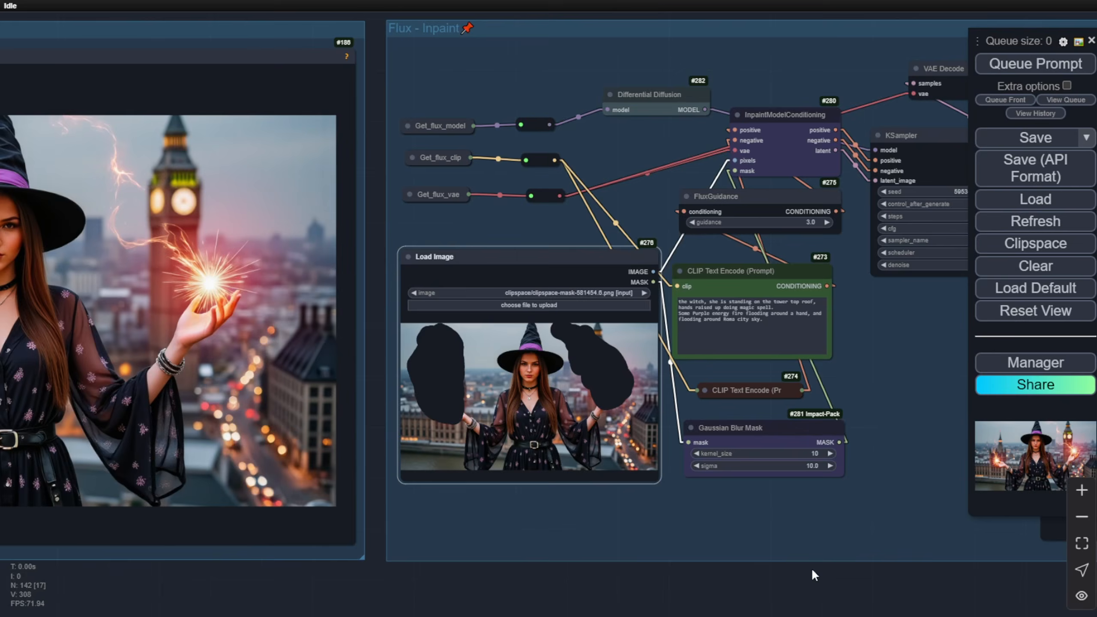
Edit the inpaint prompt, changing 'Purple' to 'red' and replacing 'Roma' with 'the'
scroll(745, 293, "up", 10)
left_click_drag(685, 249, 726, 217)
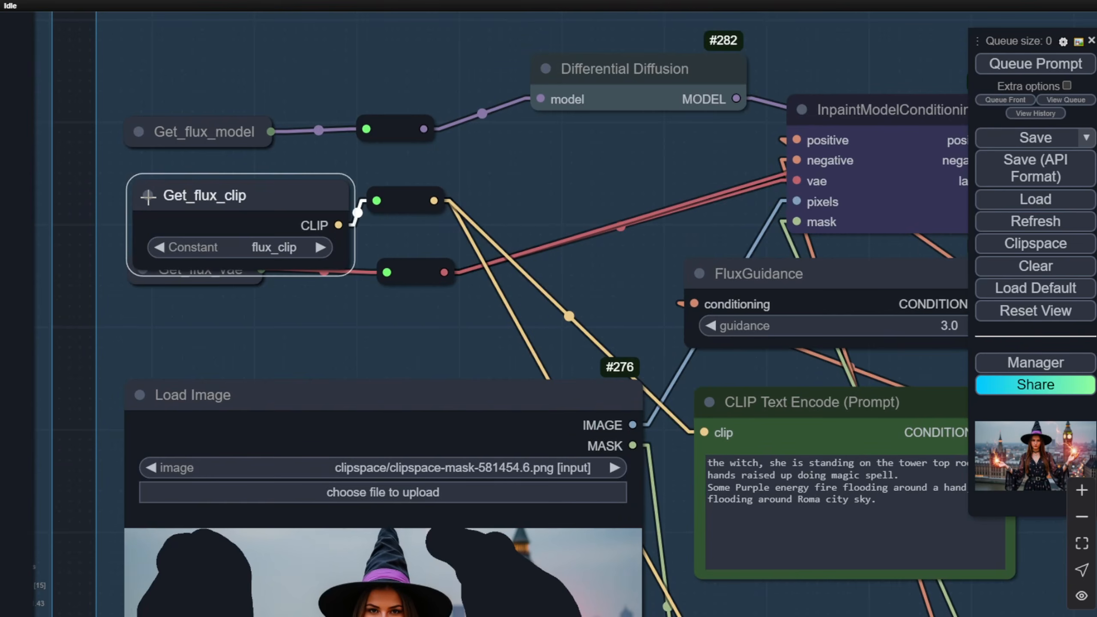
left_click(148, 196)
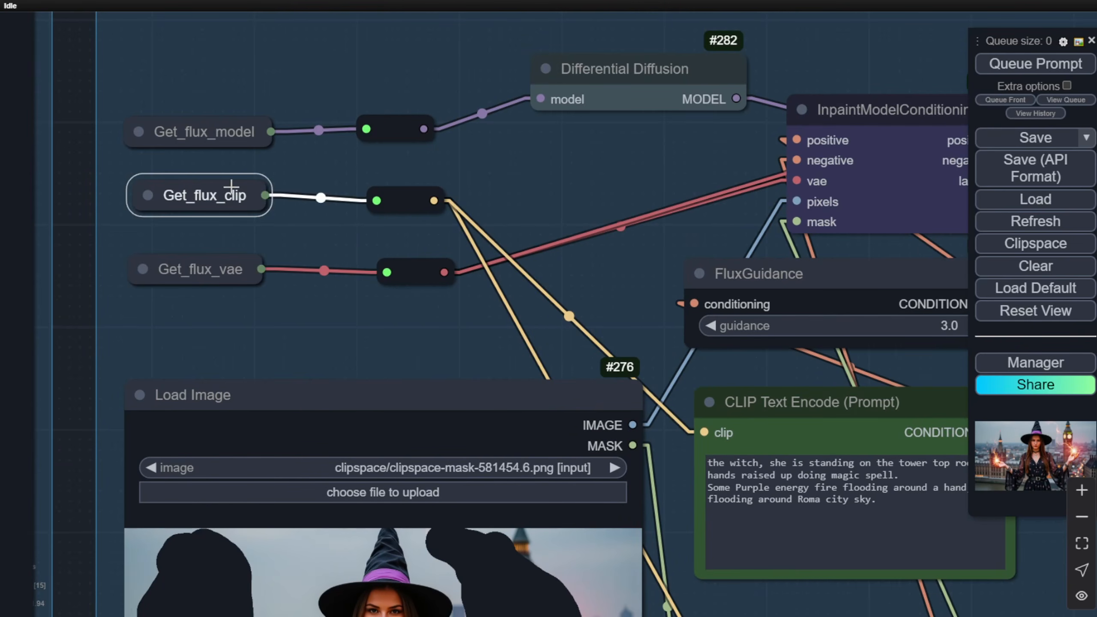
left_click_drag(671, 360, 359, 165)
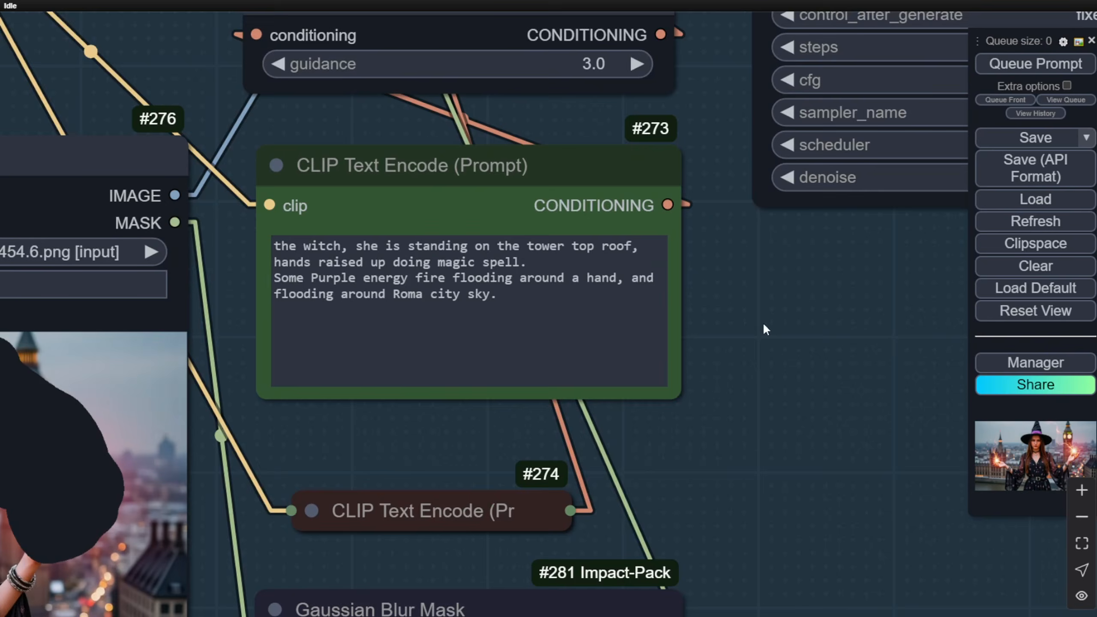
double_click(331, 279)
type("red")
double_click(408, 296)
key("BackSpace")
type("the")
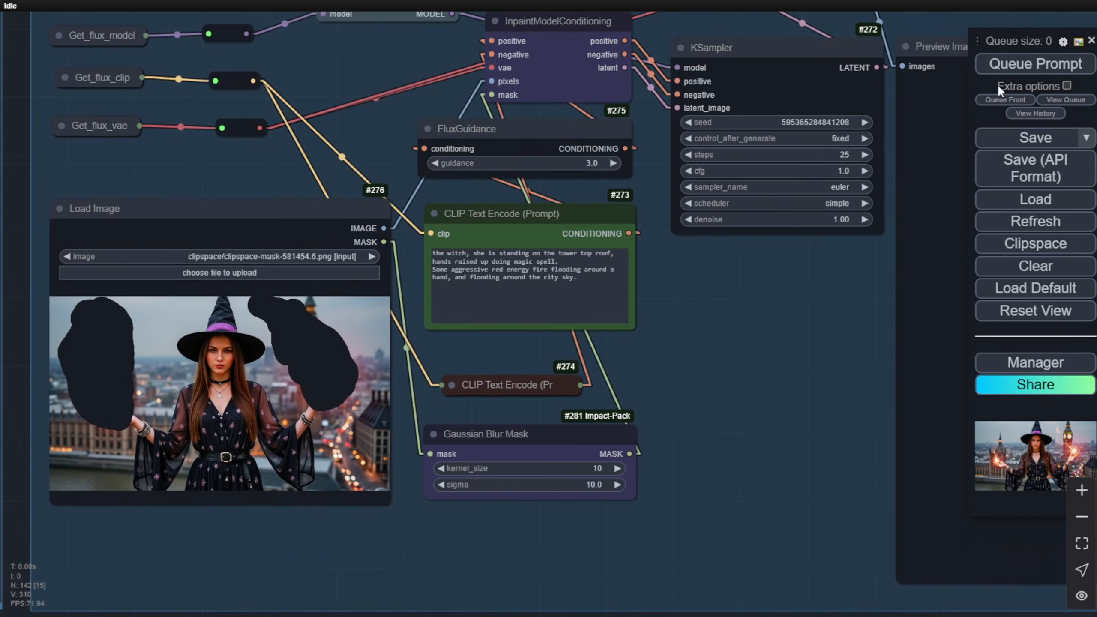
Run the inpaint twice and view the witch with flames rising from both hands
left_click(1001, 65)
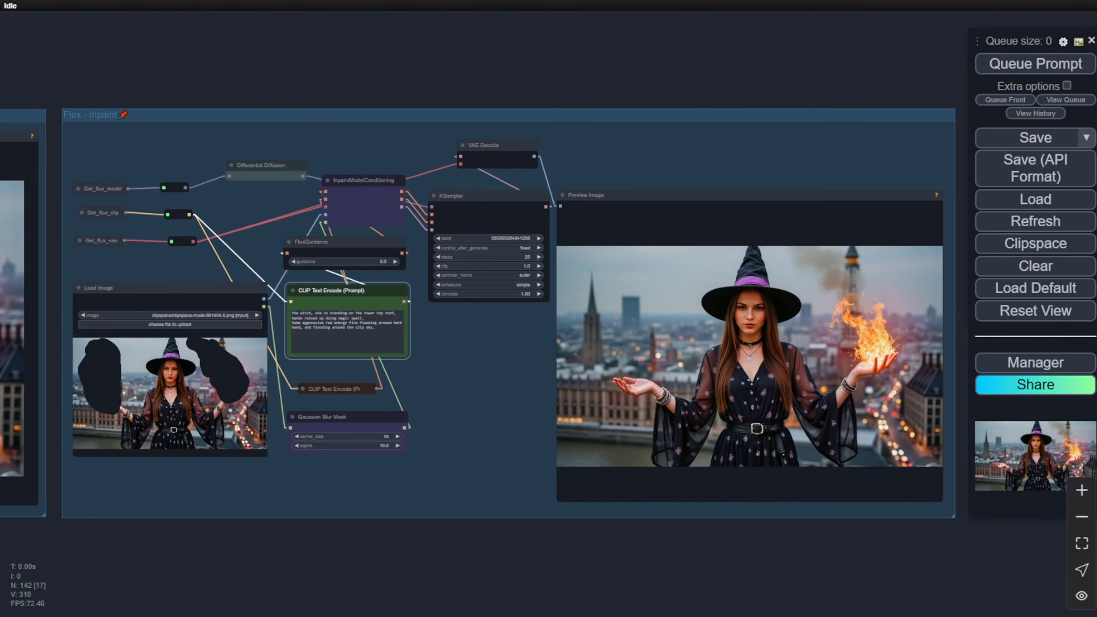
left_click_drag(806, 154, 703, 115)
scroll(611, 281, "up", 4)
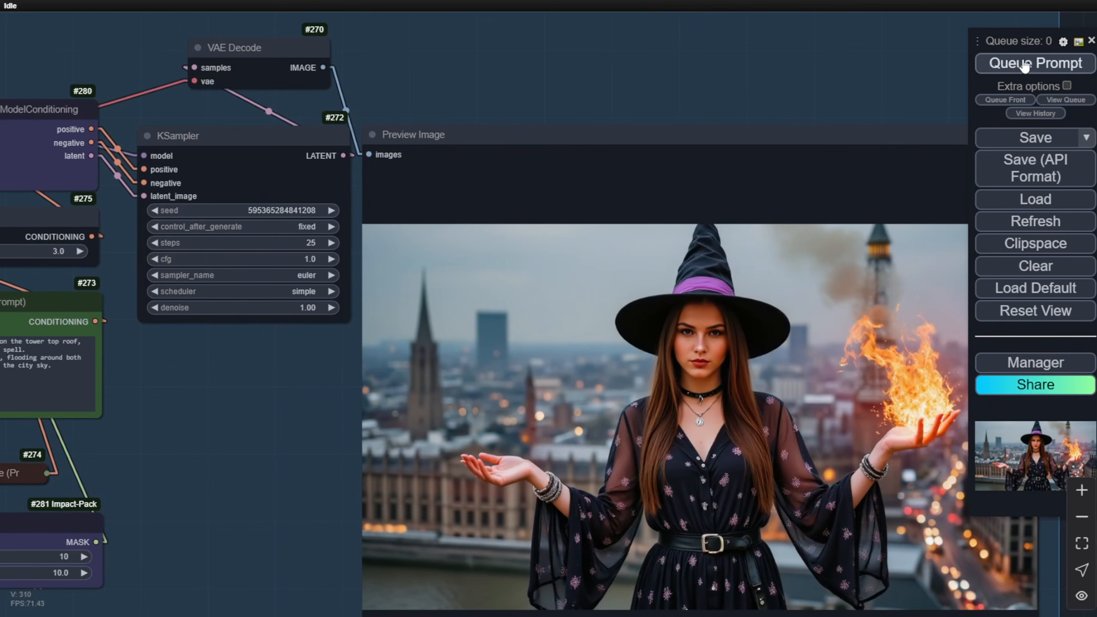
left_click(1022, 65)
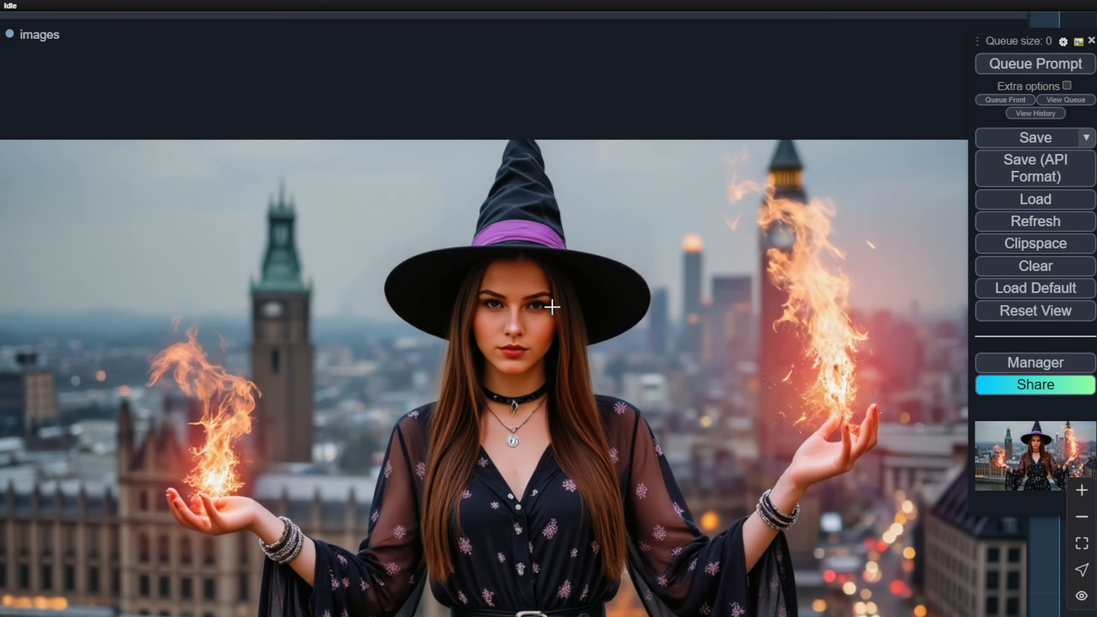
scroll(513, 371, "down", 2)
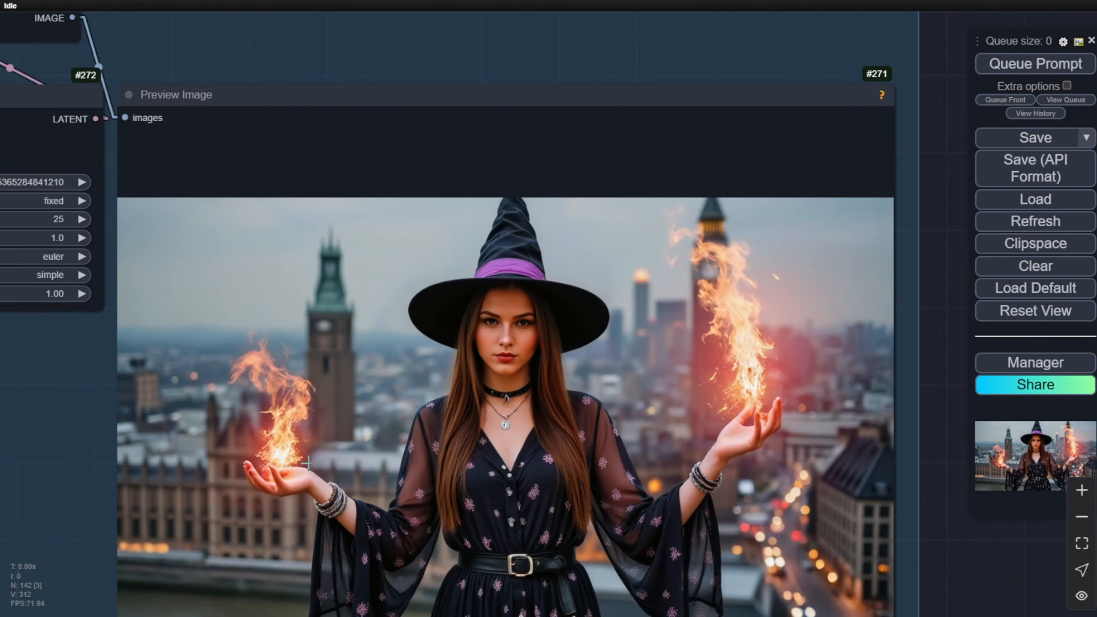
right_click(410, 170)
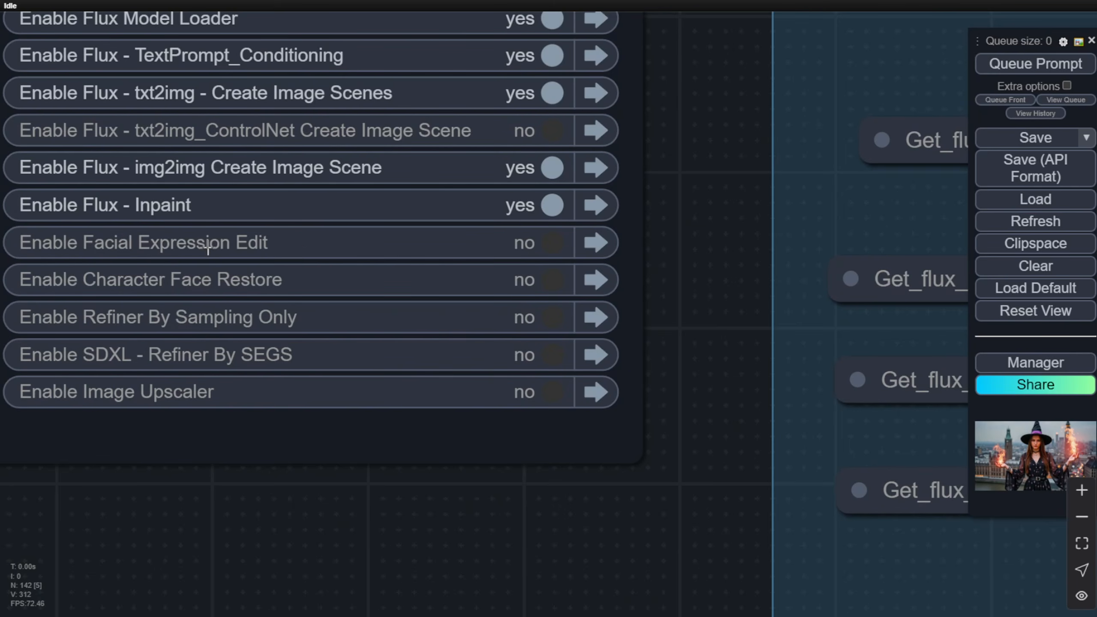
Enable the Facial Expression Edit group and paste the fire witch image into it
left_click(549, 244)
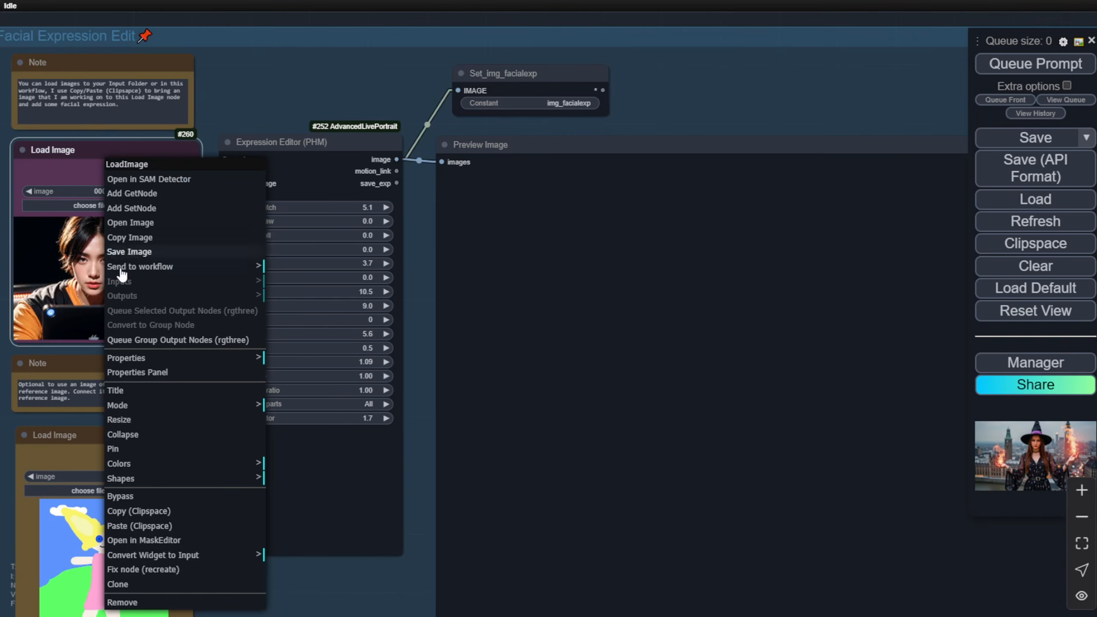
left_click(158, 526)
scroll(234, 104, "up", 3)
left_click_drag(230, 99, 529, 70)
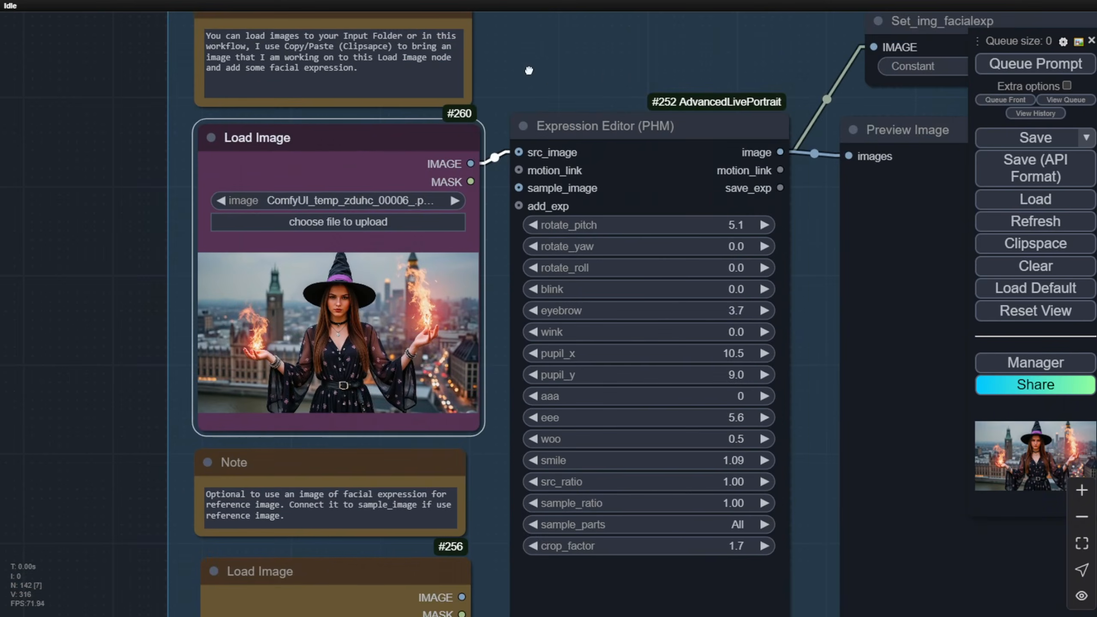
left_click_drag(448, 363, 444, 270)
scroll(444, 270, "up", 1)
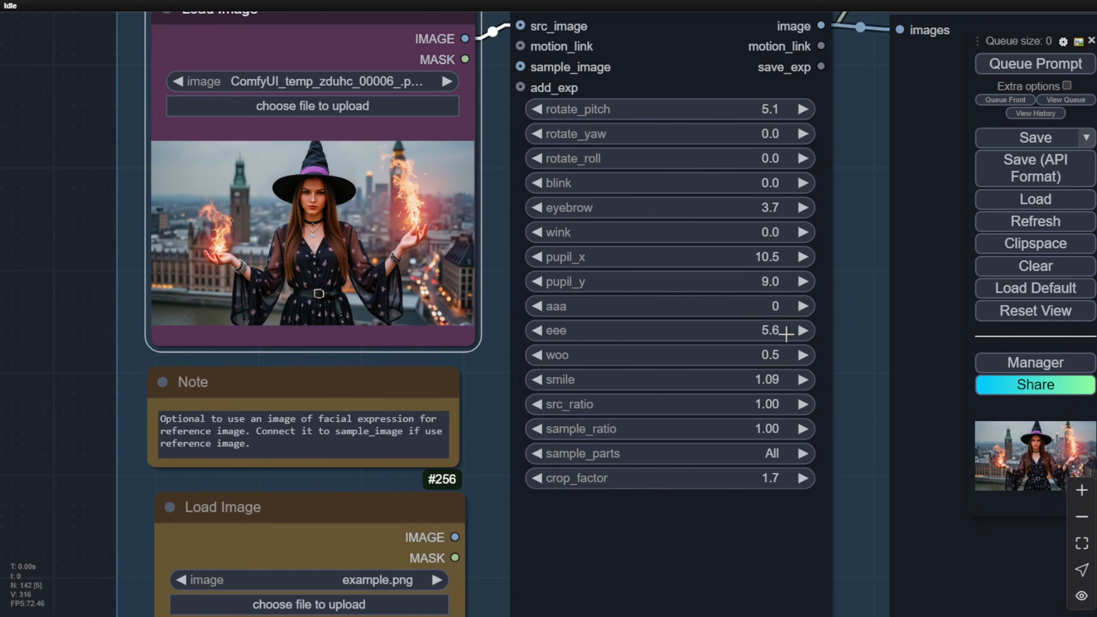
Tune the expression editor's smile, eee and pupil_x values and queue the edit
left_click(739, 379)
left_click_drag(739, 380, 744, 380)
left_click(756, 334)
type("0")
key("Return")
left_click(763, 257)
type("9")
key("Return")
left_click(1035, 64)
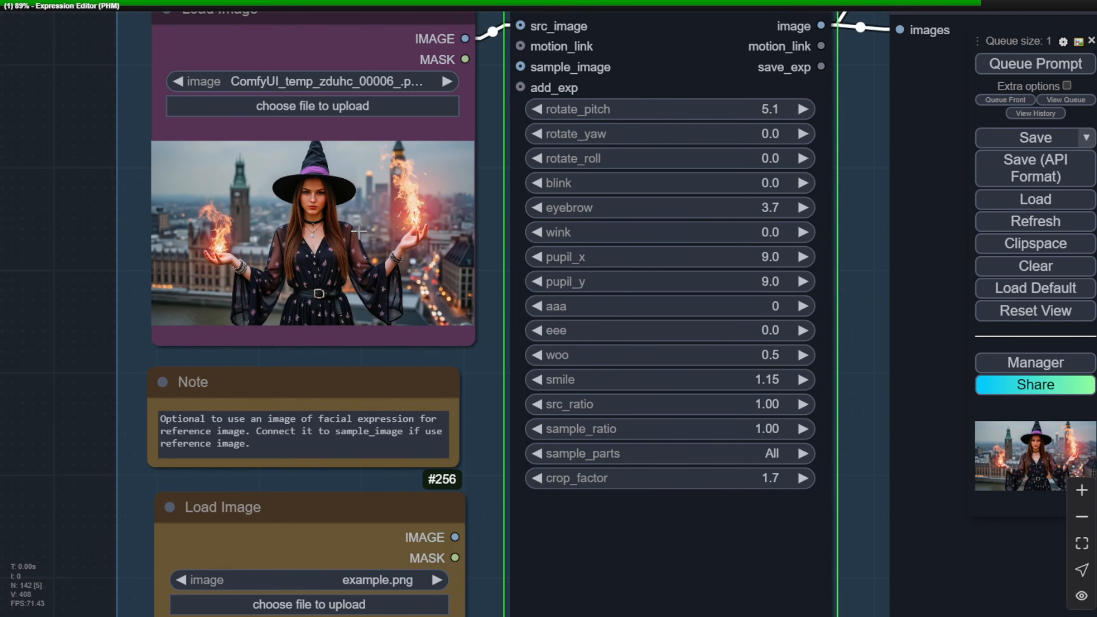
Rerun with eyebrow 0.2 and pupils 3.5 and inspect the smiling witch preview full size
scroll(791, 349, "down", 4)
left_click_drag(849, 349, 258, 261)
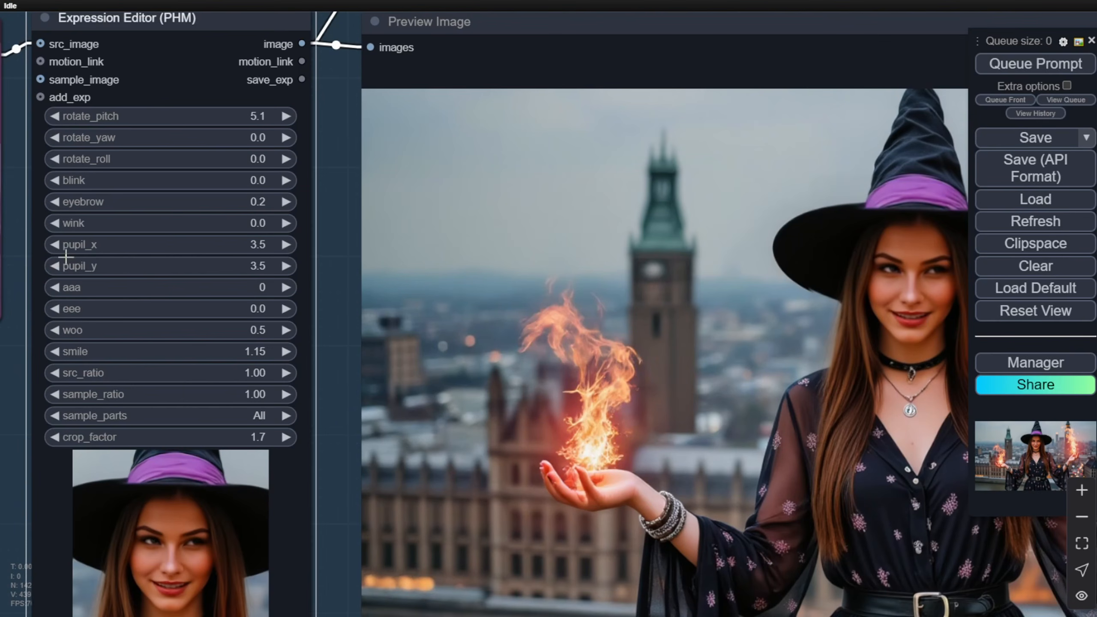
left_click(1030, 69)
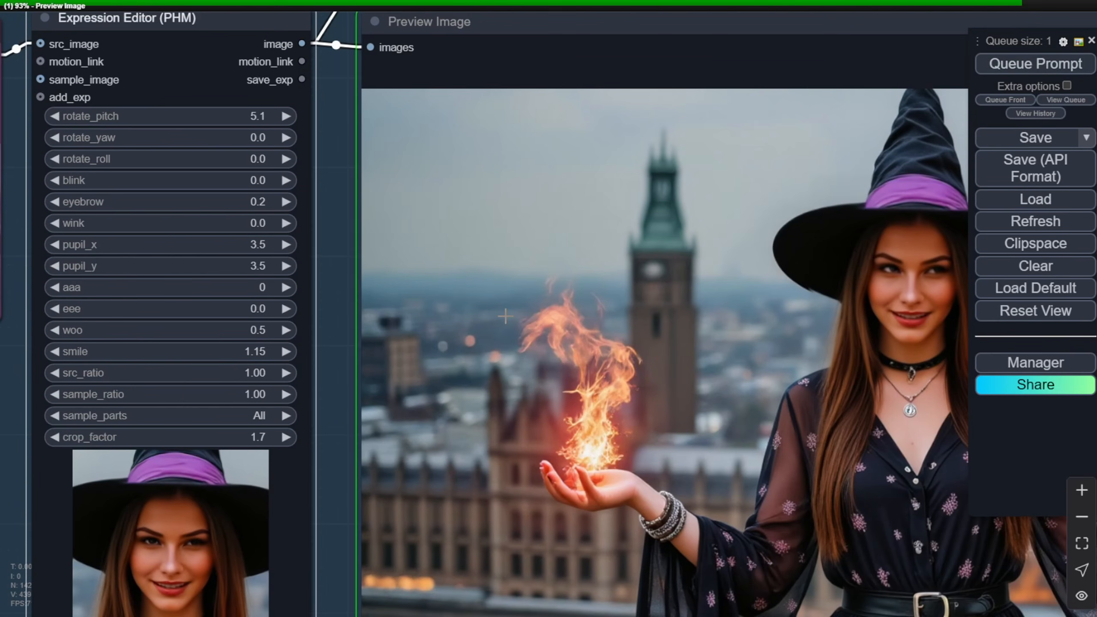
left_click_drag(341, 468, 240, 398)
scroll(392, 372, "down", 3)
scroll(734, 253, "down", 3)
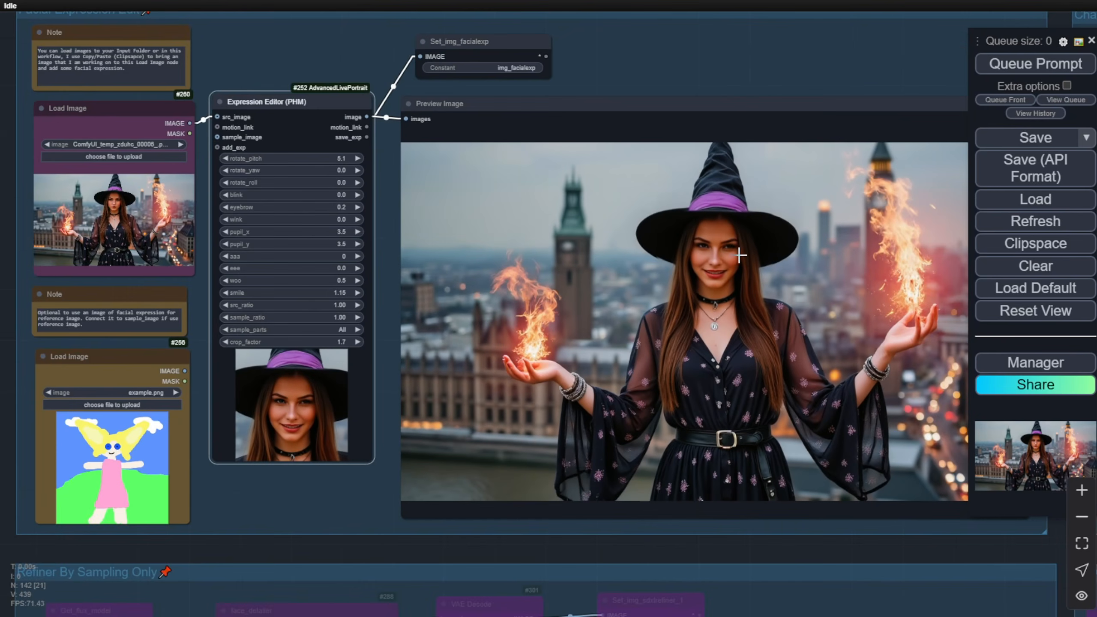
left_click_drag(806, 61, 780, 61)
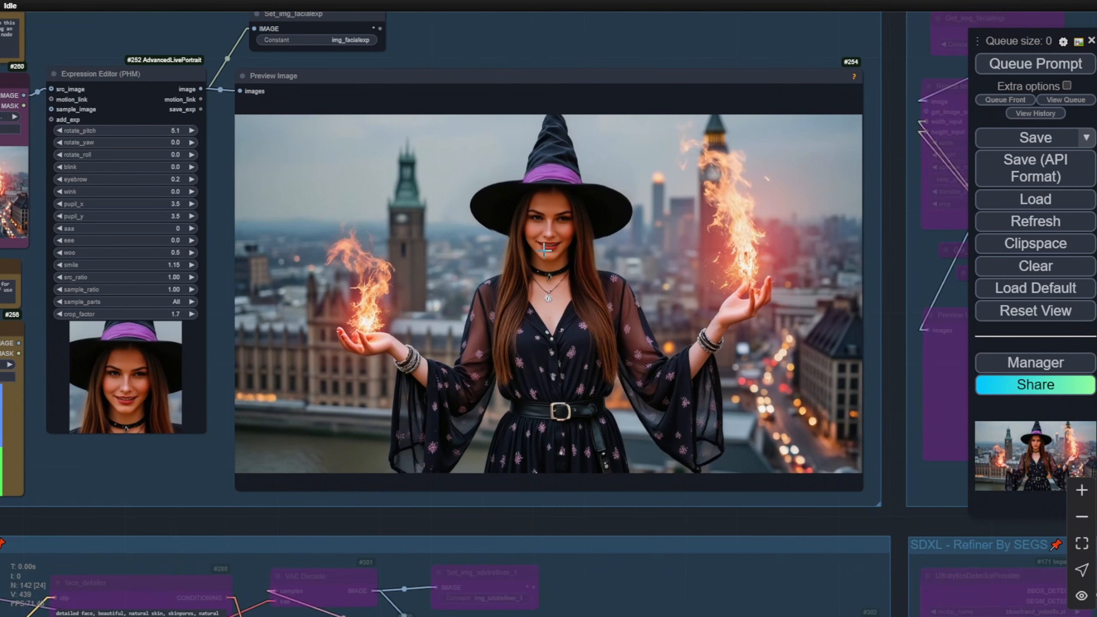
scroll(632, 320, "up", 4)
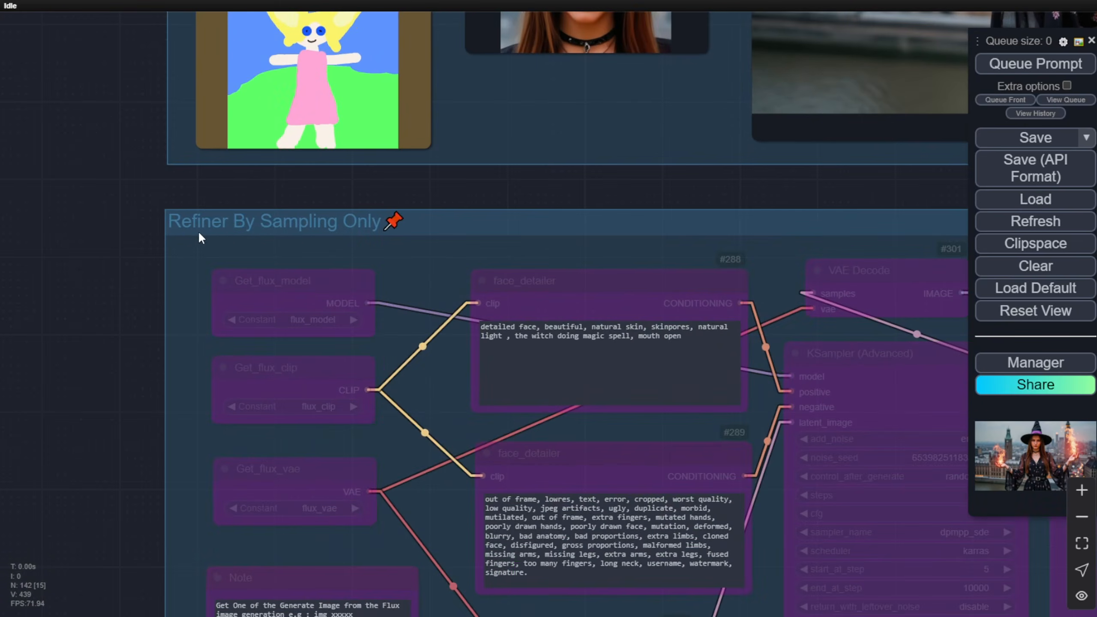
In Fast Groups Bypasser, turn Flux - Inpaint off and Refiner By Sampling Only on
scroll(413, 261, "down", 4)
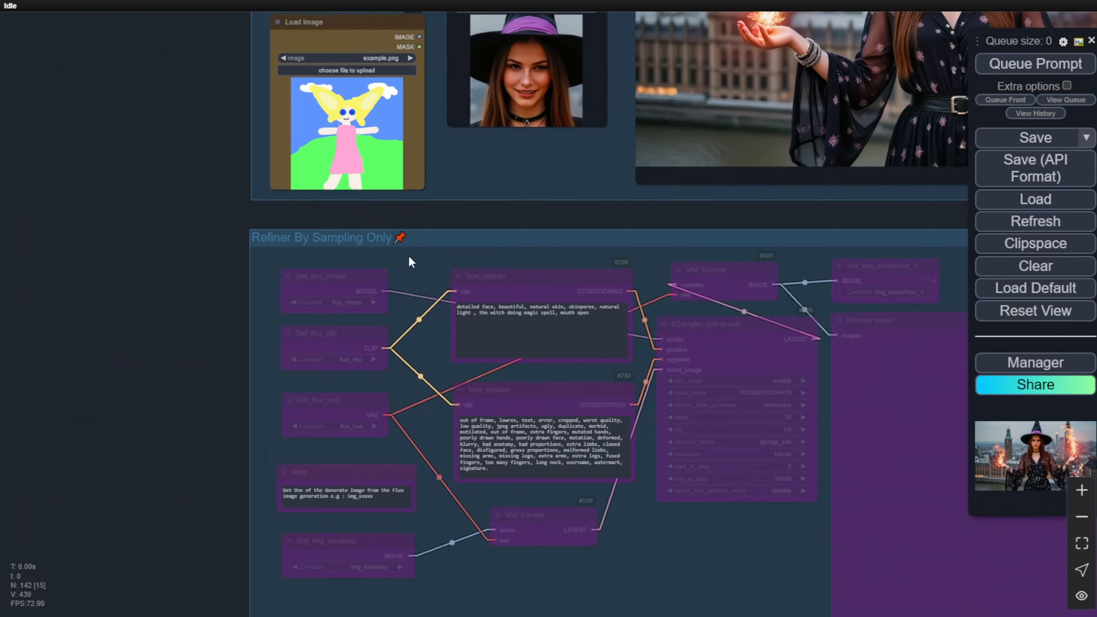
left_click_drag(169, 110, 395, 607)
left_click_drag(428, 233, 428, 483)
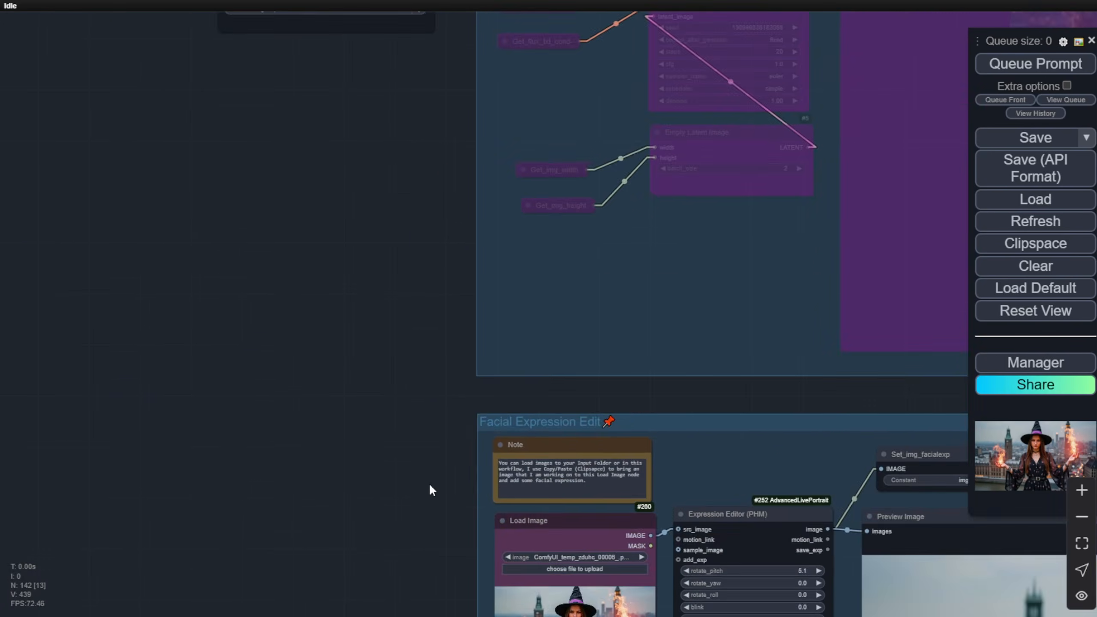
left_click_drag(417, 103, 449, 415)
left_click_drag(432, 346, 441, 430)
scroll(441, 428, "up", 5)
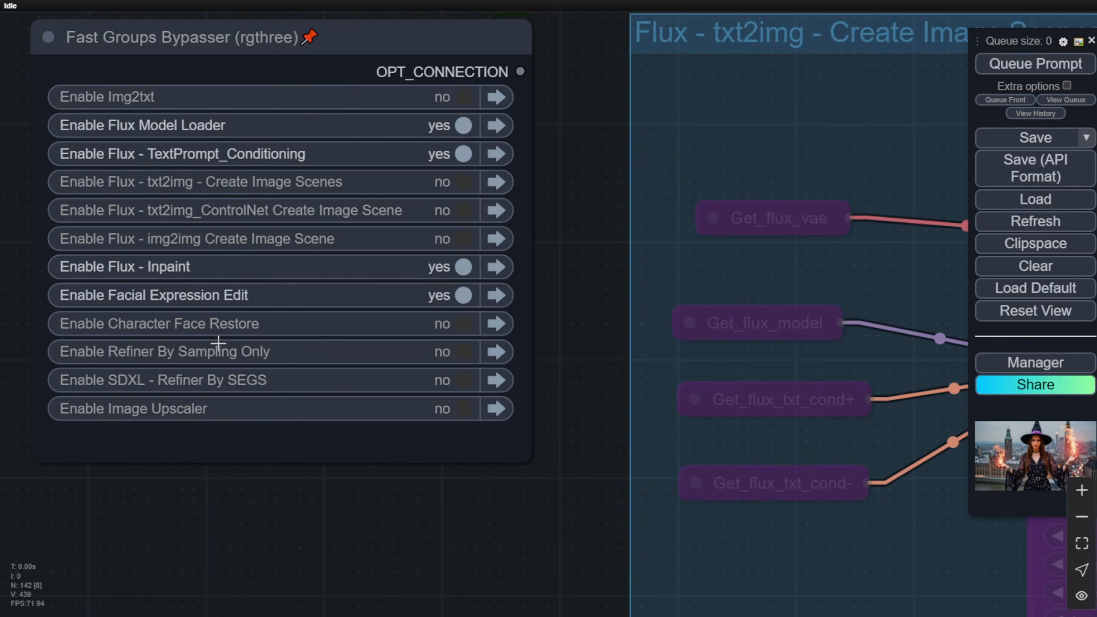
left_click(370, 269)
left_click(178, 352)
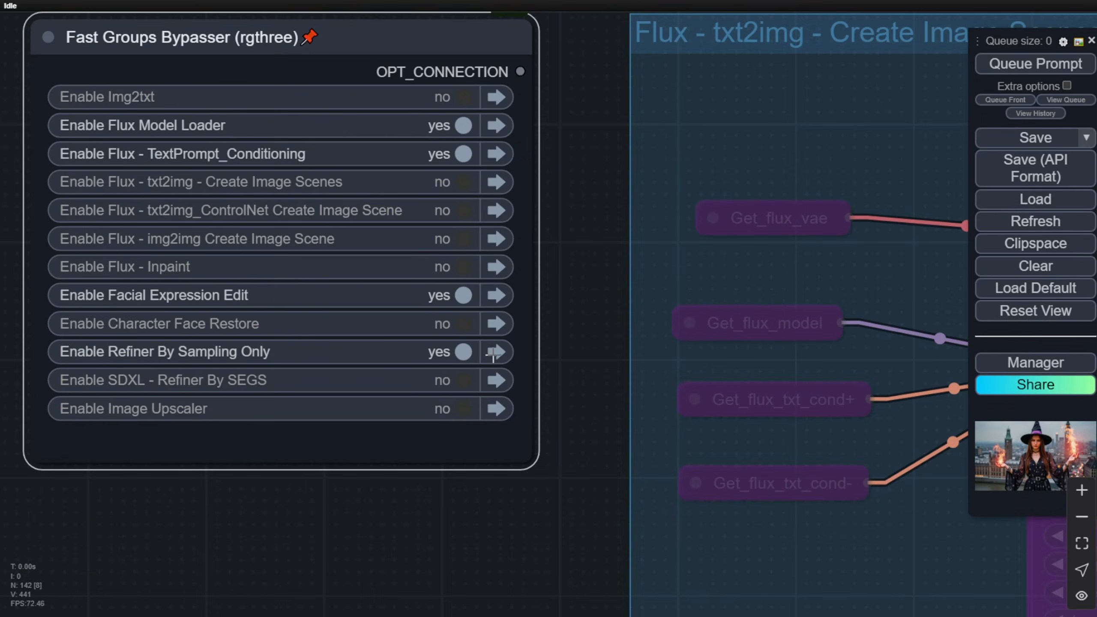
In the refiner group, delete the magic-spell phrase from the face prompt
left_click(494, 353)
left_click_drag(472, 450, 652, 511)
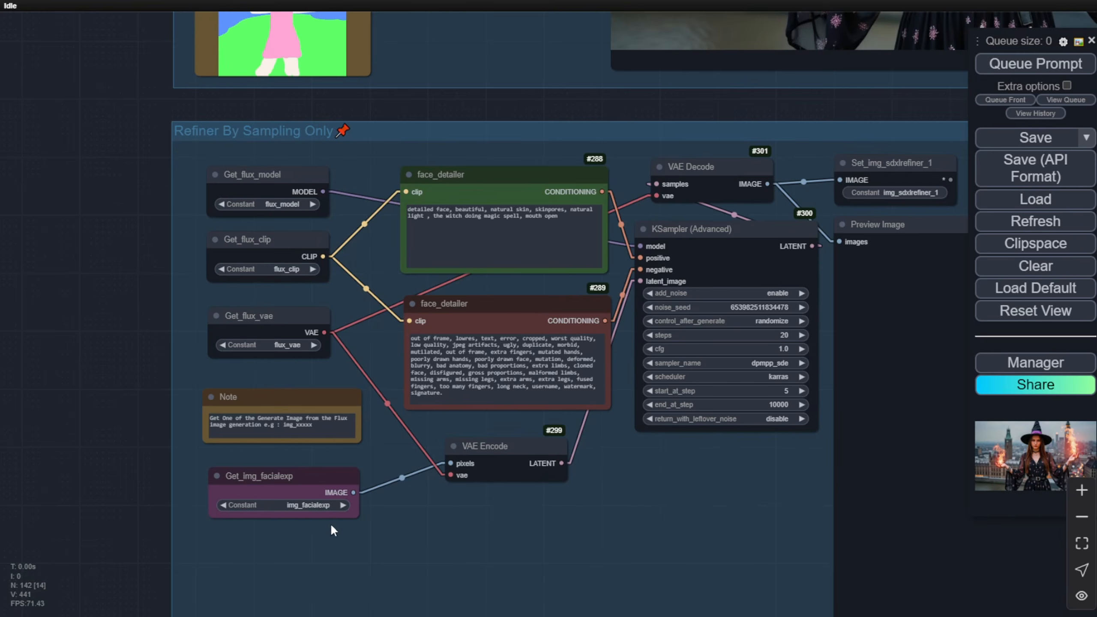
left_click_drag(331, 523, 328, 400)
scroll(324, 396, "up", 5)
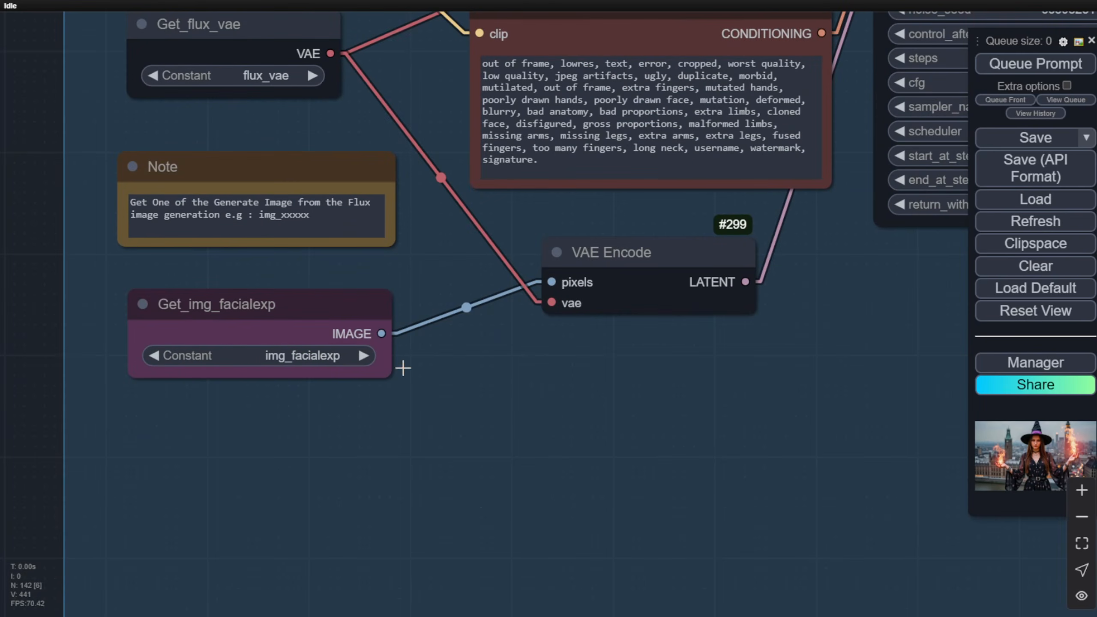
left_click_drag(382, 372, 414, 371)
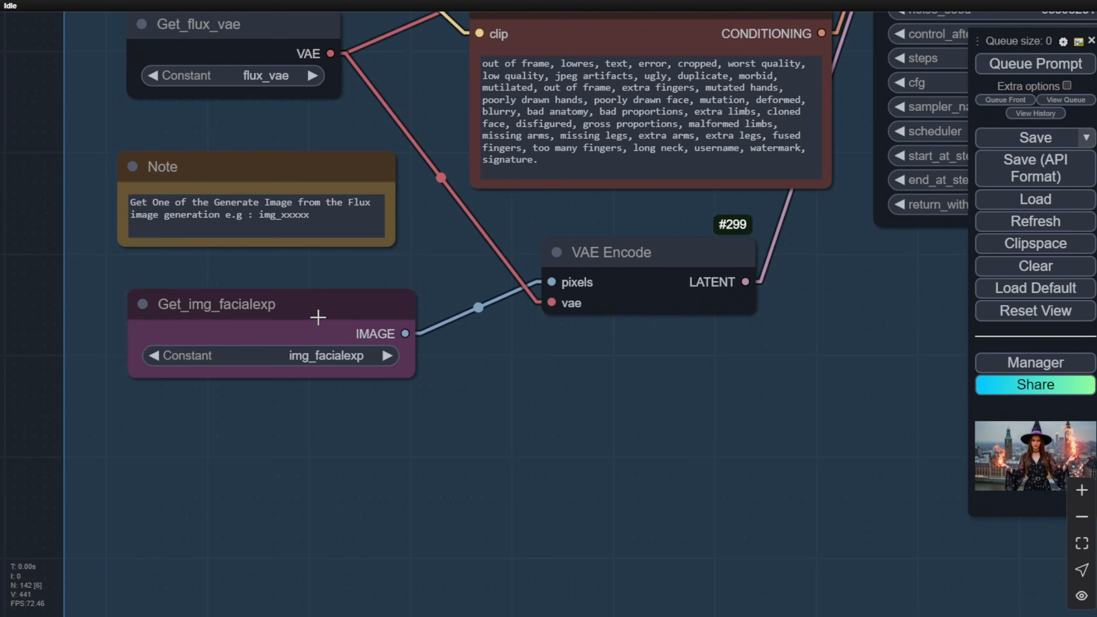
left_click_drag(318, 318, 322, 321)
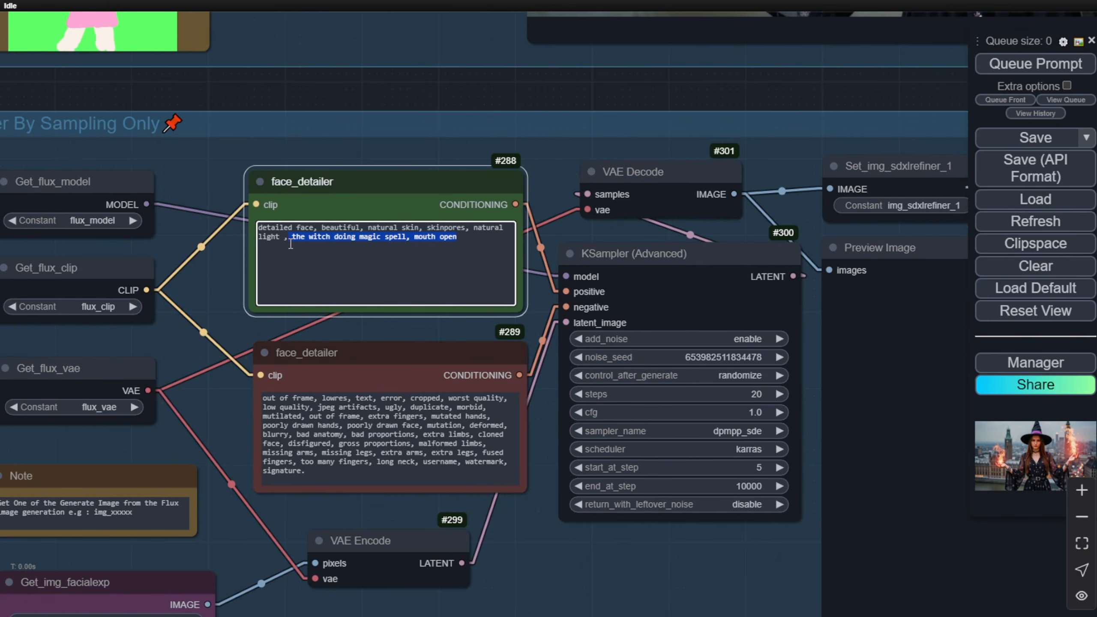
key("BackSpace")
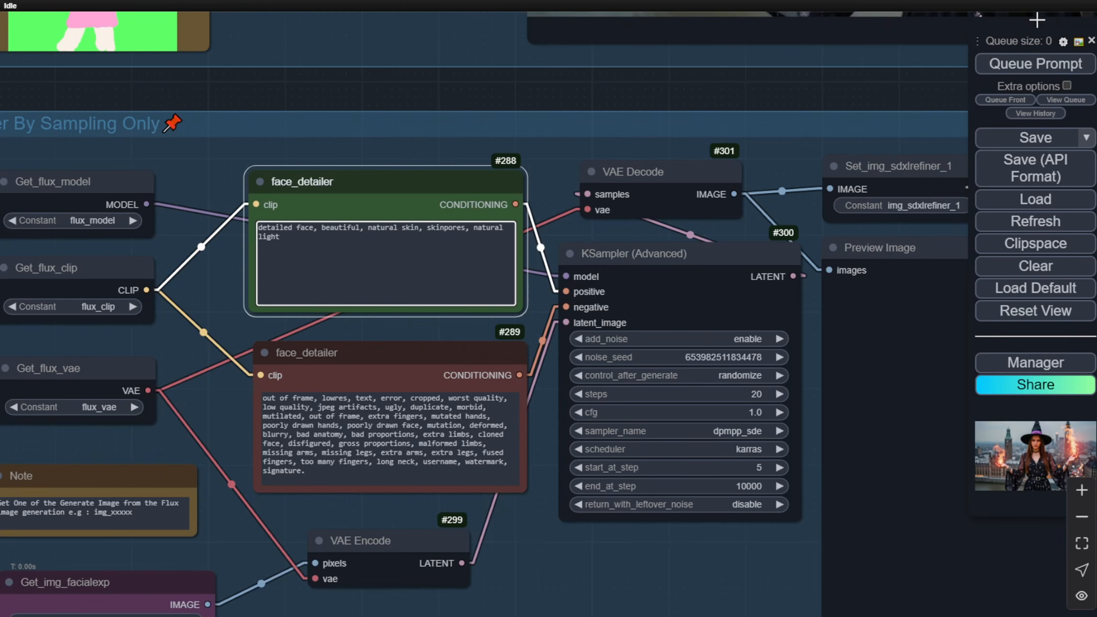
Set the refiner's start step to 15 and end step to 20, then queue and view the preview
left_click(751, 467)
type("15")
key("Return")
left_click(760, 486)
type("20")
key("Return")
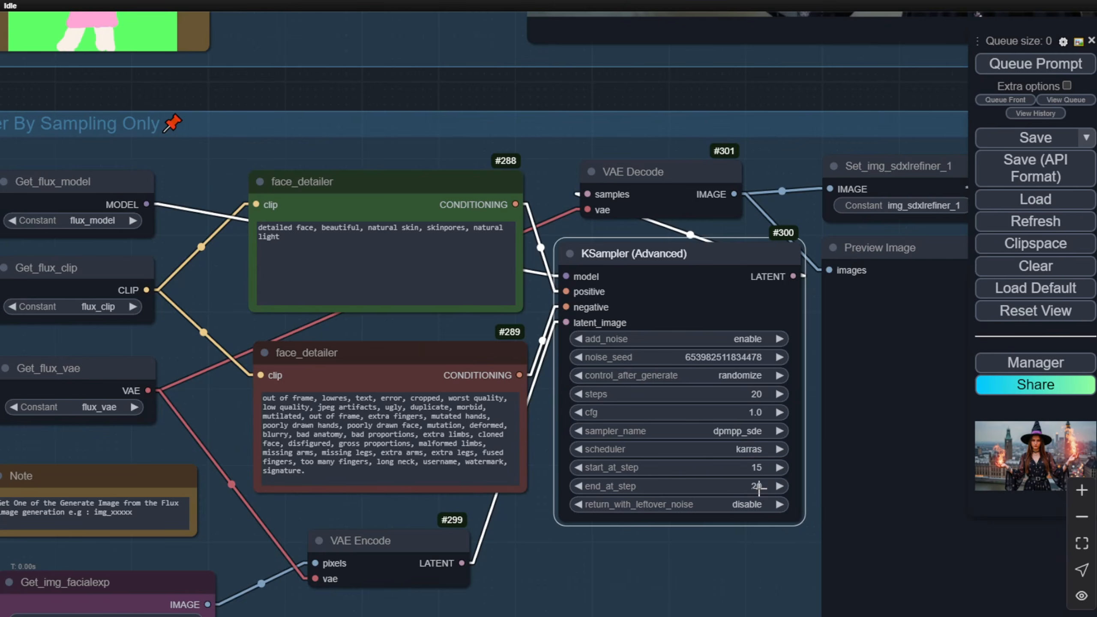
scroll(757, 497, "up", 4)
left_click(1036, 64)
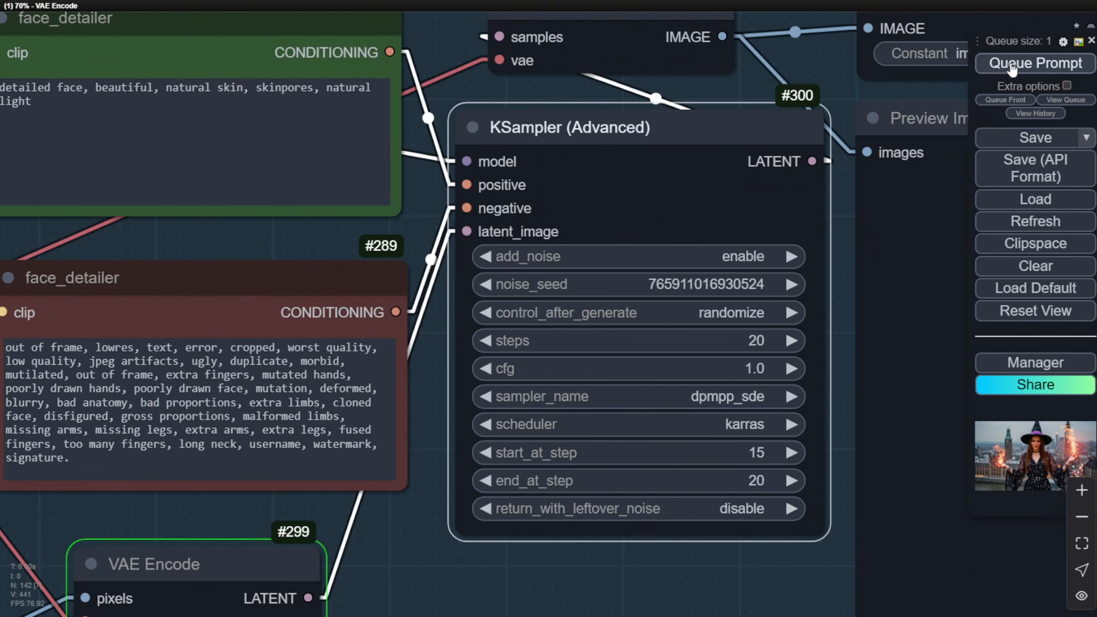
scroll(693, 301, "down", 4)
scroll(739, 340, "up", 7)
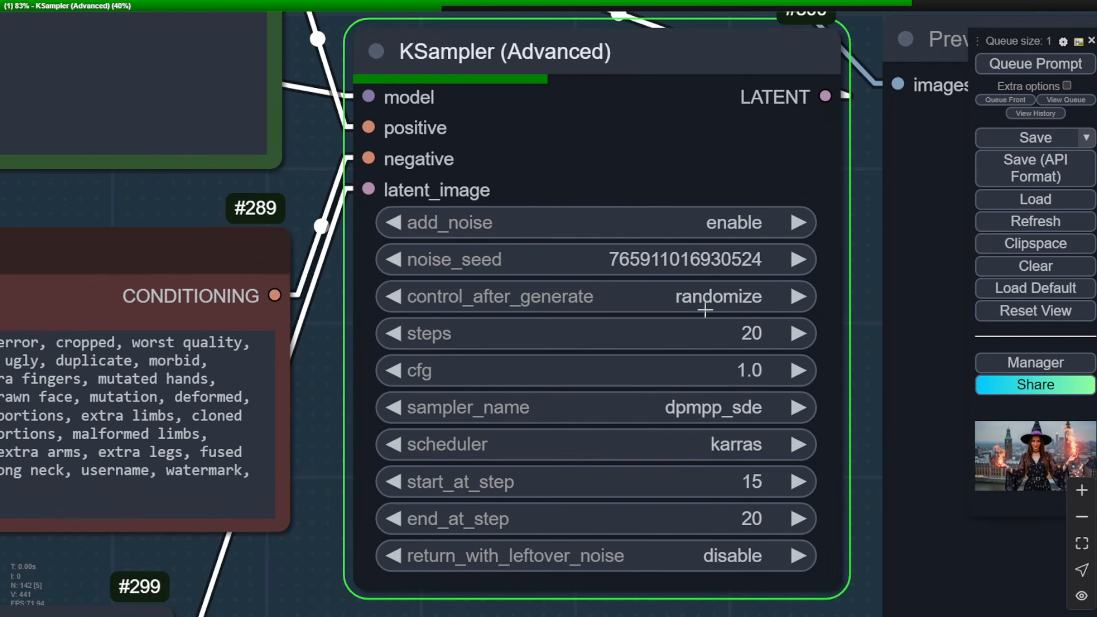
scroll(705, 311, "down", 15)
scroll(677, 374, "up", 2)
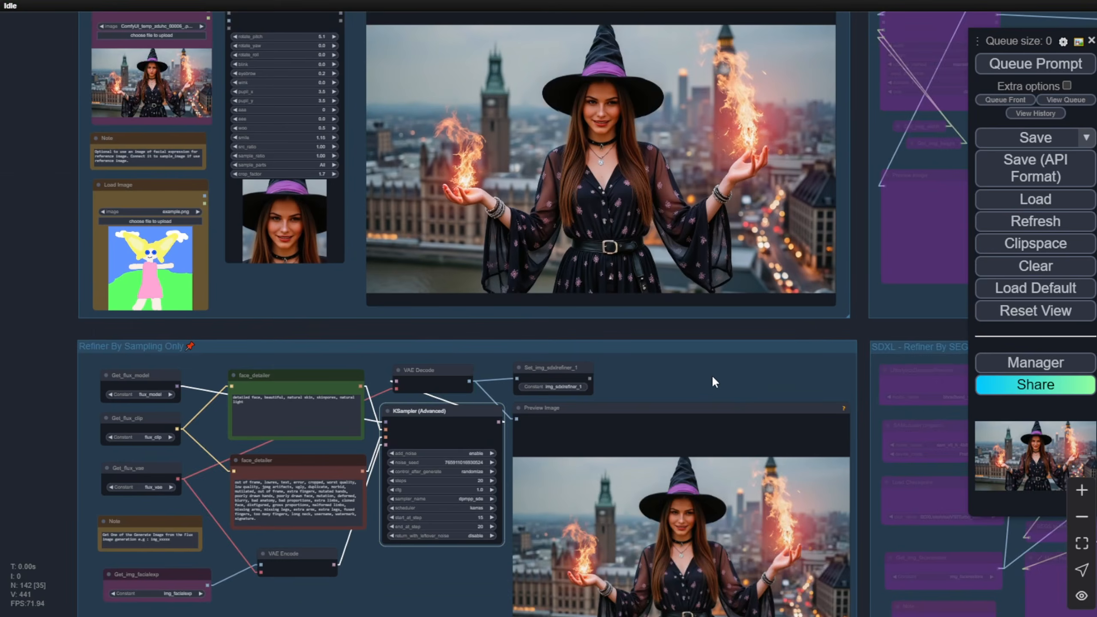
left_click_drag(723, 380, 620, 57)
Zoom and pan the canvas over to the Image Upscaler group
scroll(600, 261, "up", 3)
scroll(599, 248, "up", 1)
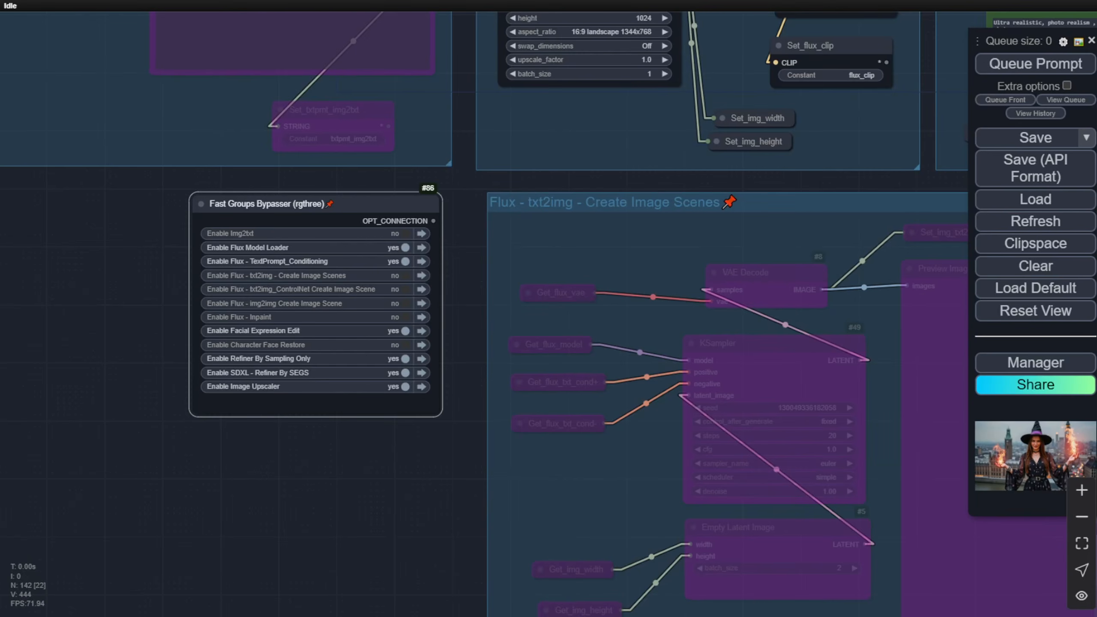
scroll(254, 389, "up", 10)
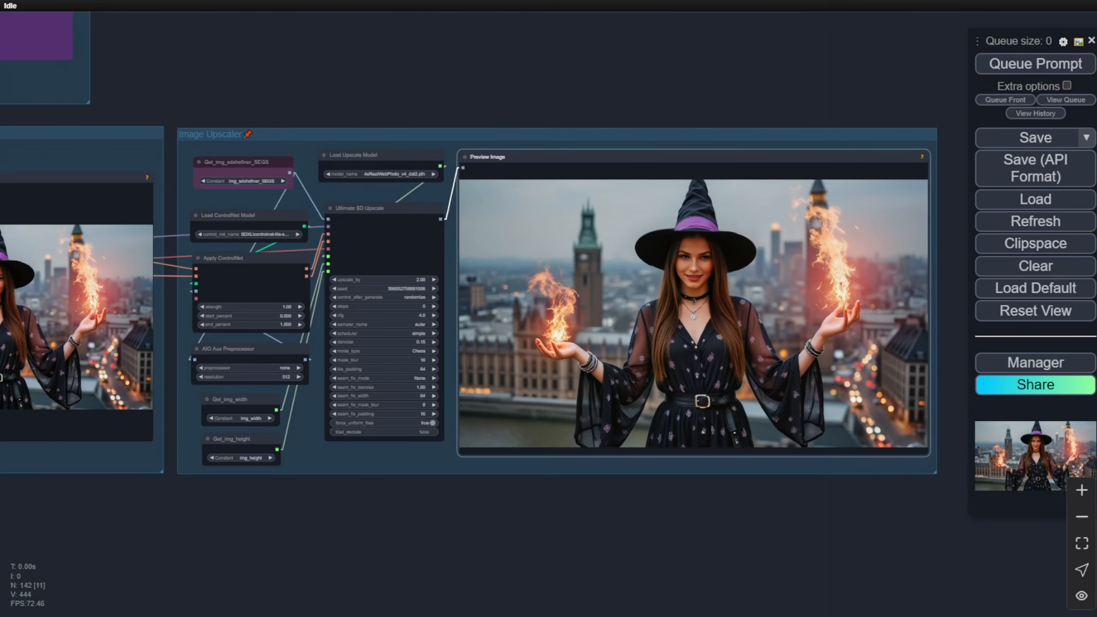
scroll(529, 97, "up", 4)
left_click_drag(529, 96, 473, 117)
scroll(473, 118, "down", 4)
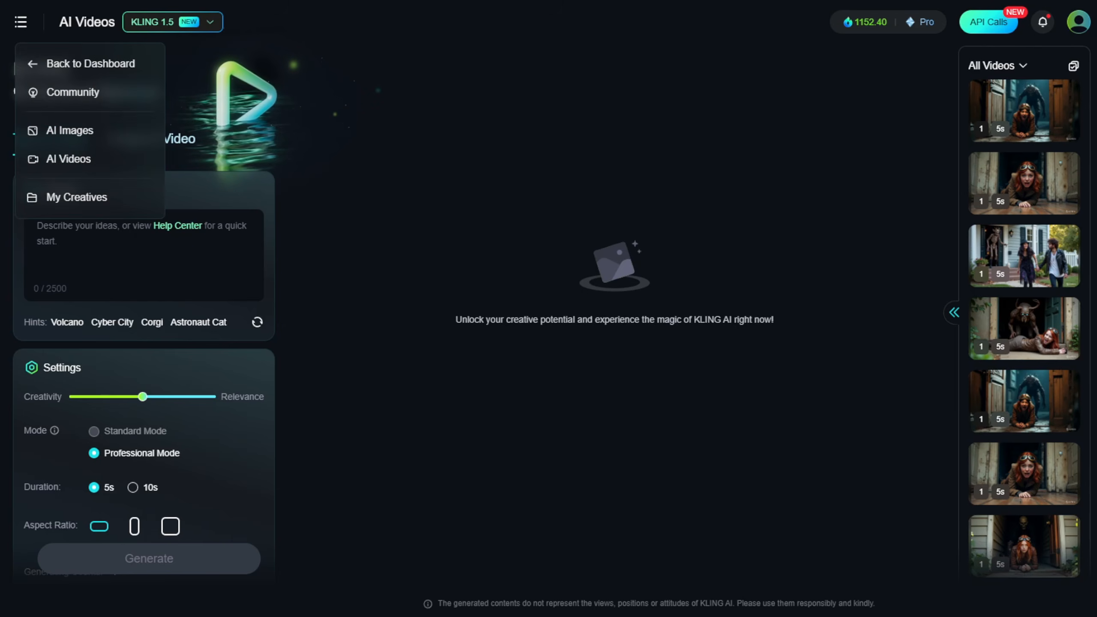
Switch Kling AI from Text to Video to the Image to Video mode
left_click(172, 139)
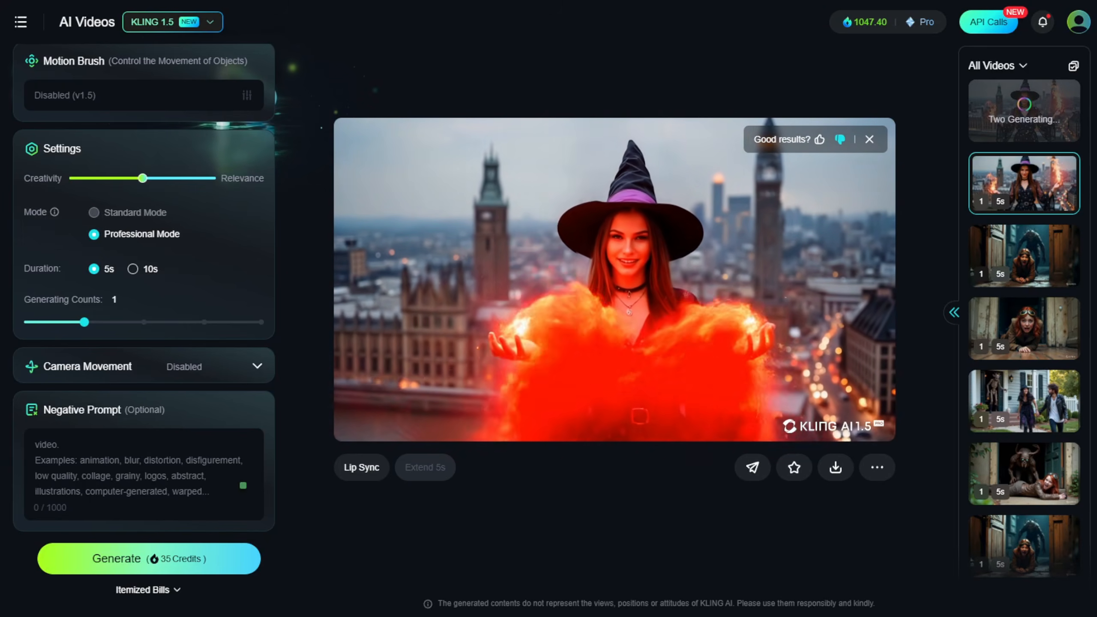
scroll(144, 286, "up", 5)
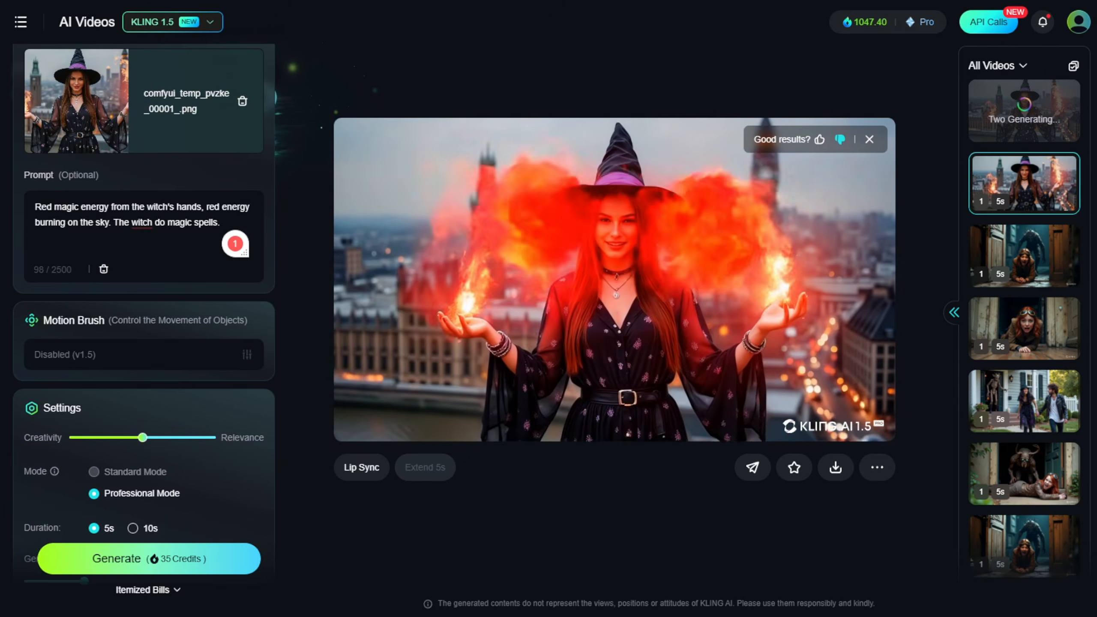
scroll(144, 285, "down", 4)
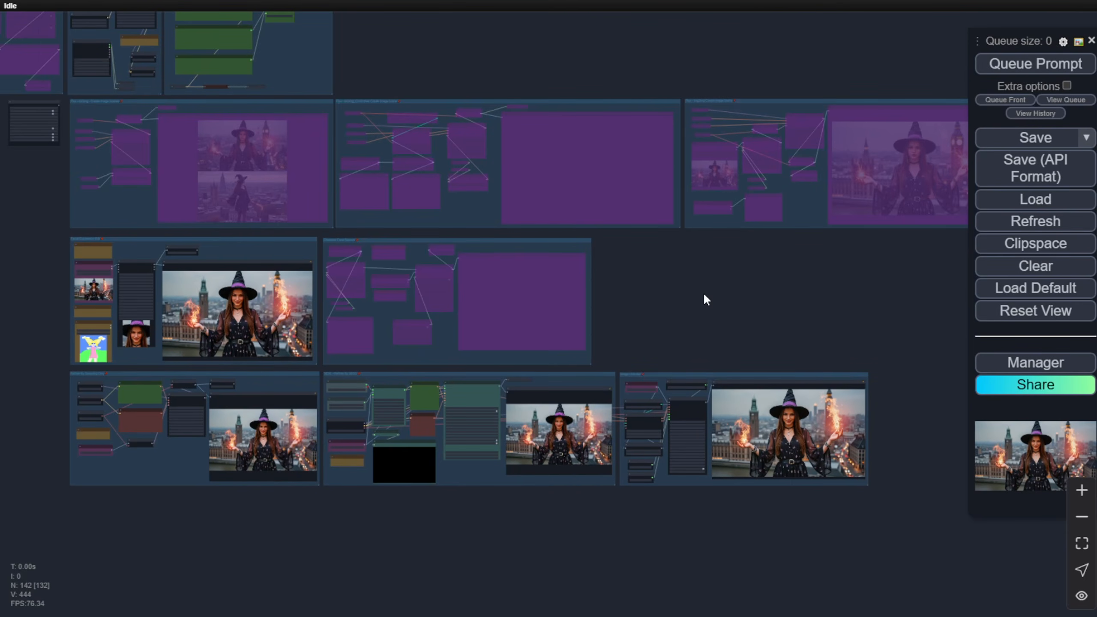
scroll(711, 279, "down", 3)
left_click_drag(713, 283, 801, 380)
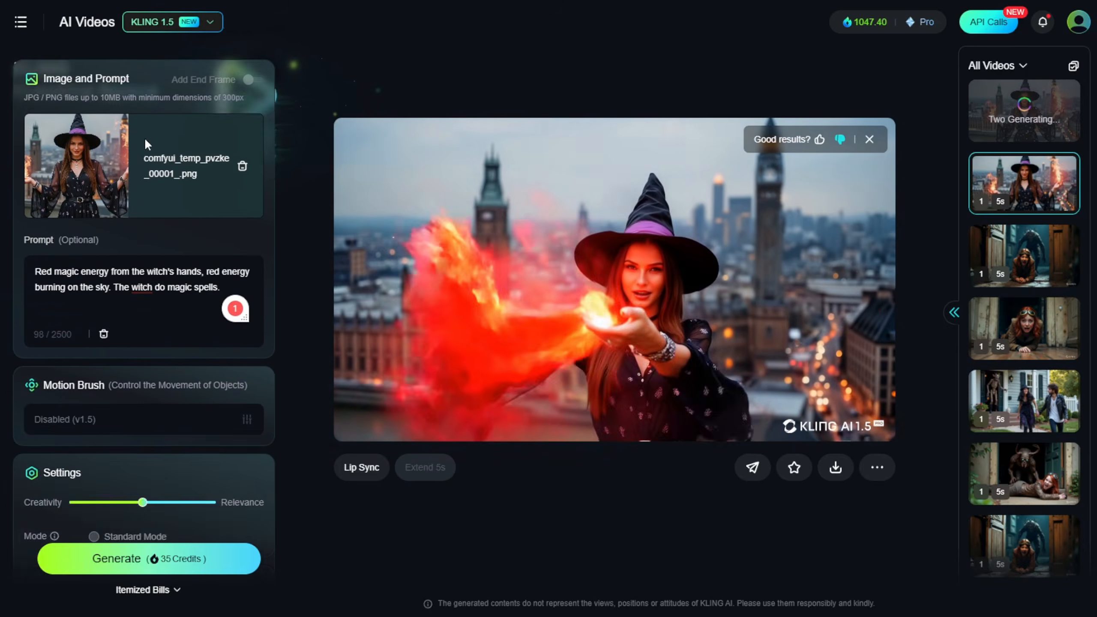
scroll(144, 138, "up", 3)
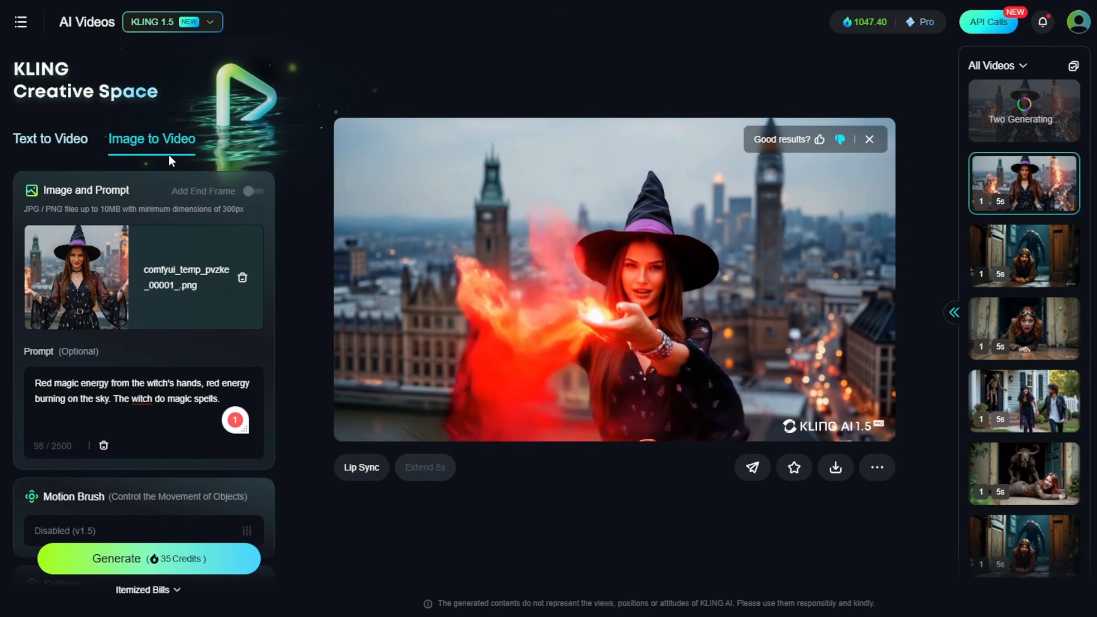
scroll(162, 160, "down", 4)
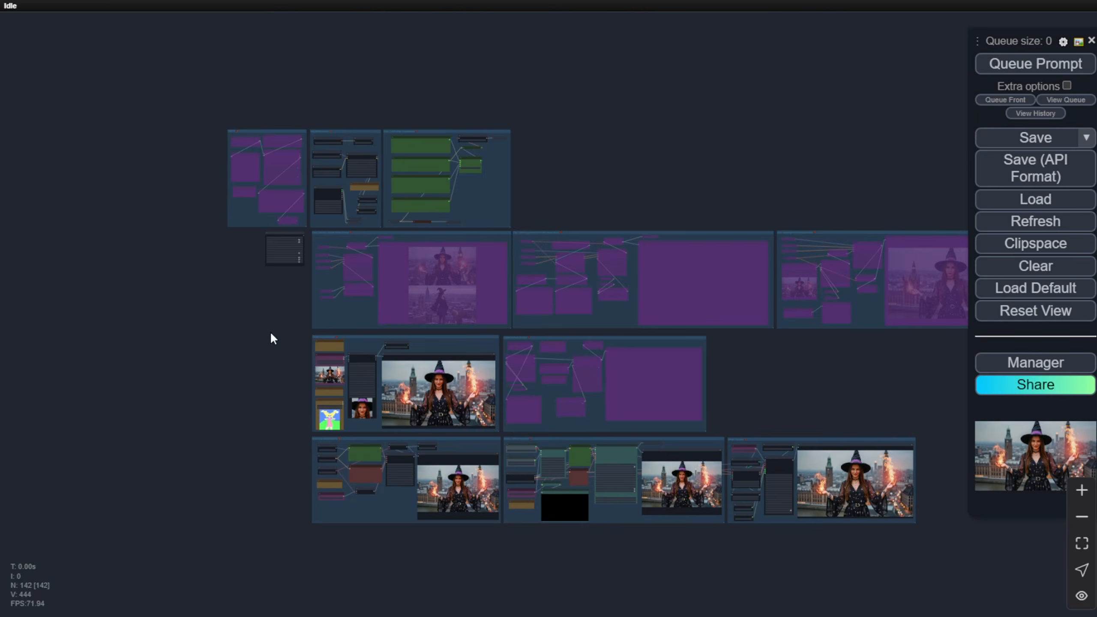
scroll(271, 338, "up", 4)
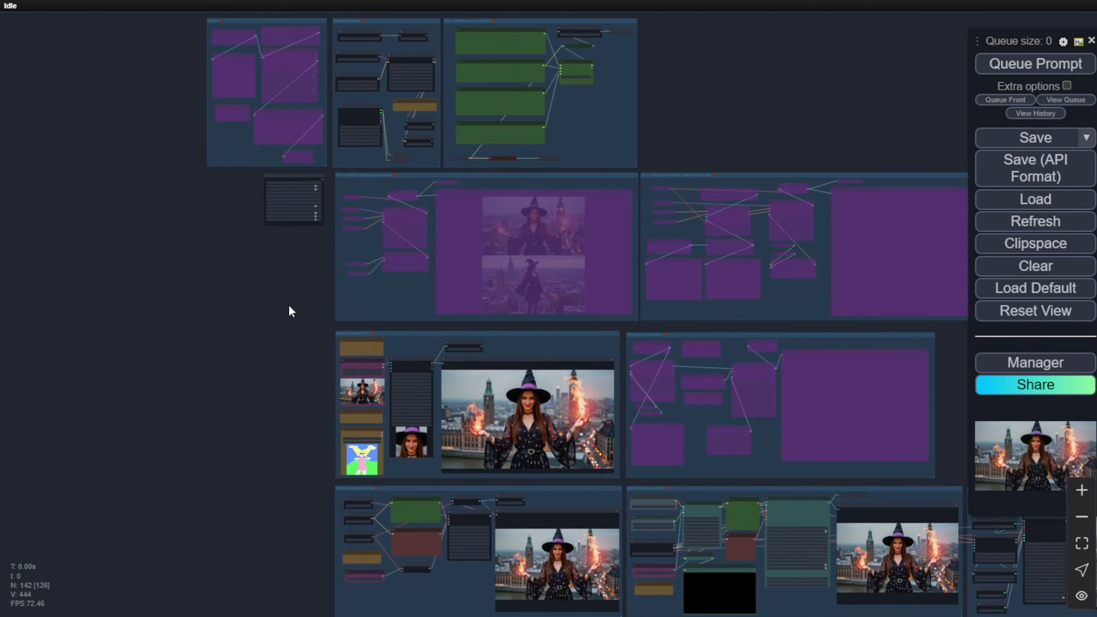
Zoom from the workflow overview onto the SDXL - Refiner By SEGS group's refined witch preview
scroll(290, 306, "down", 3)
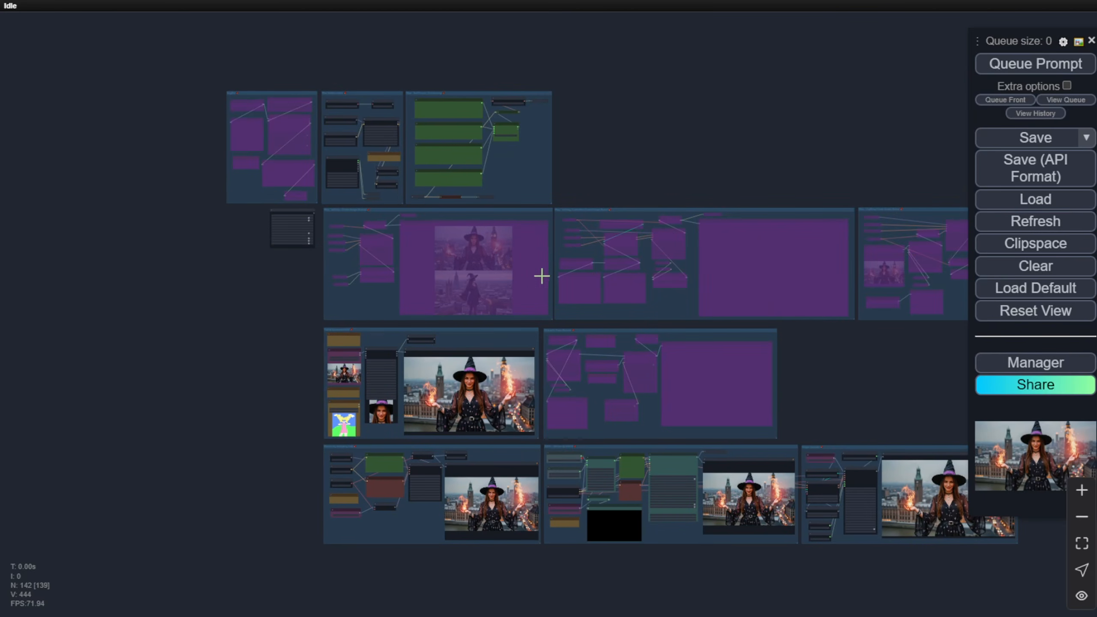
scroll(514, 331, "up", 5)
scroll(510, 331, "up", 3)
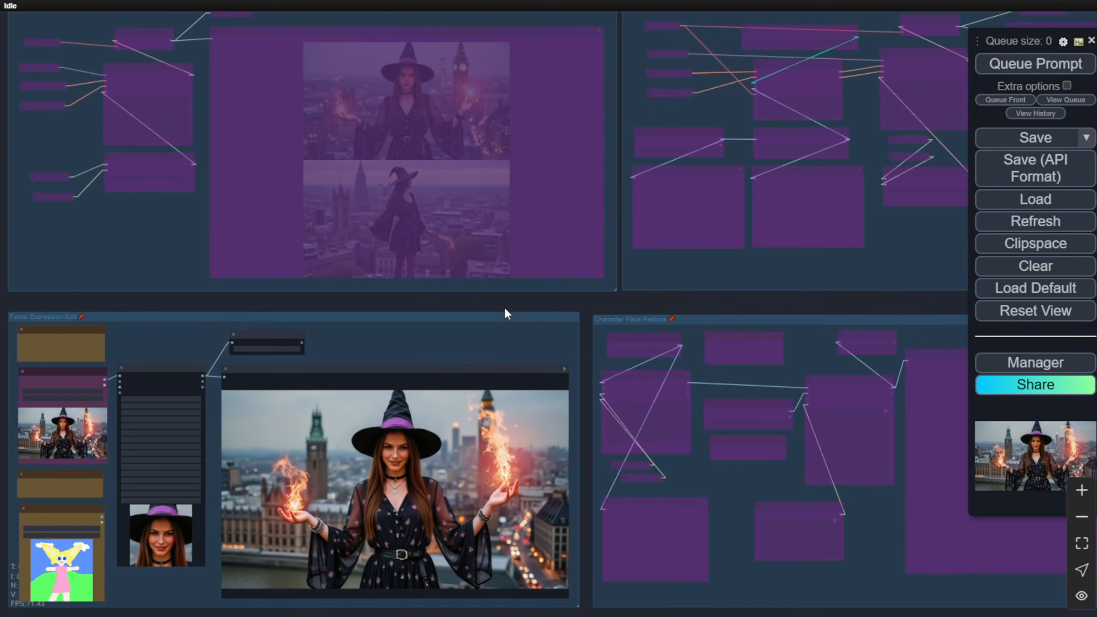
scroll(504, 308, "down", 8)
left_click_drag(536, 378, 461, 362)
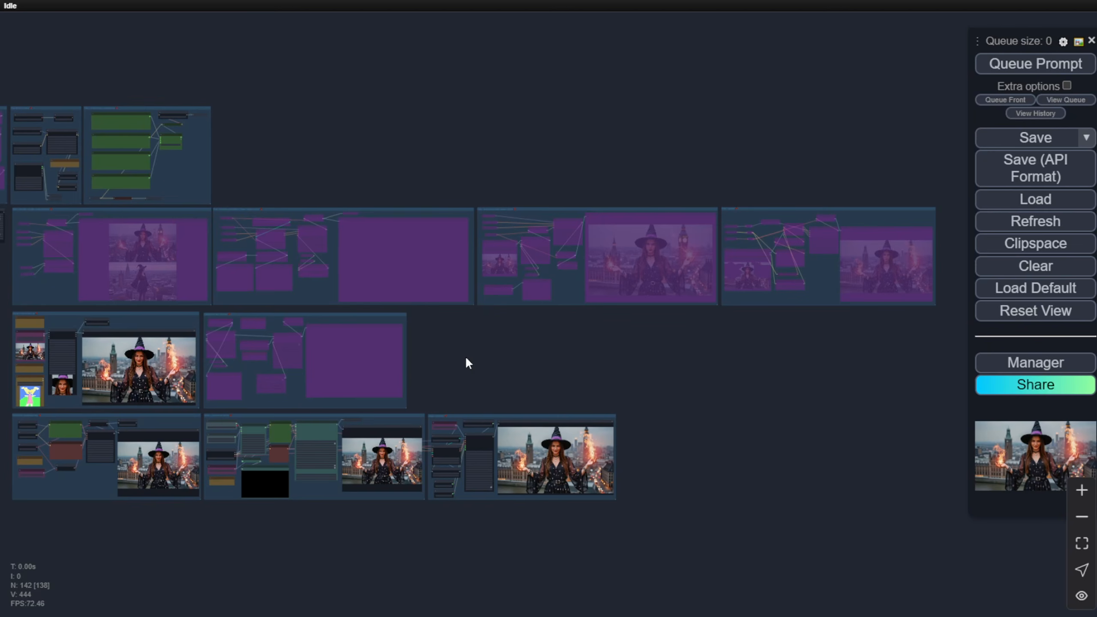
left_click_drag(466, 358, 547, 397)
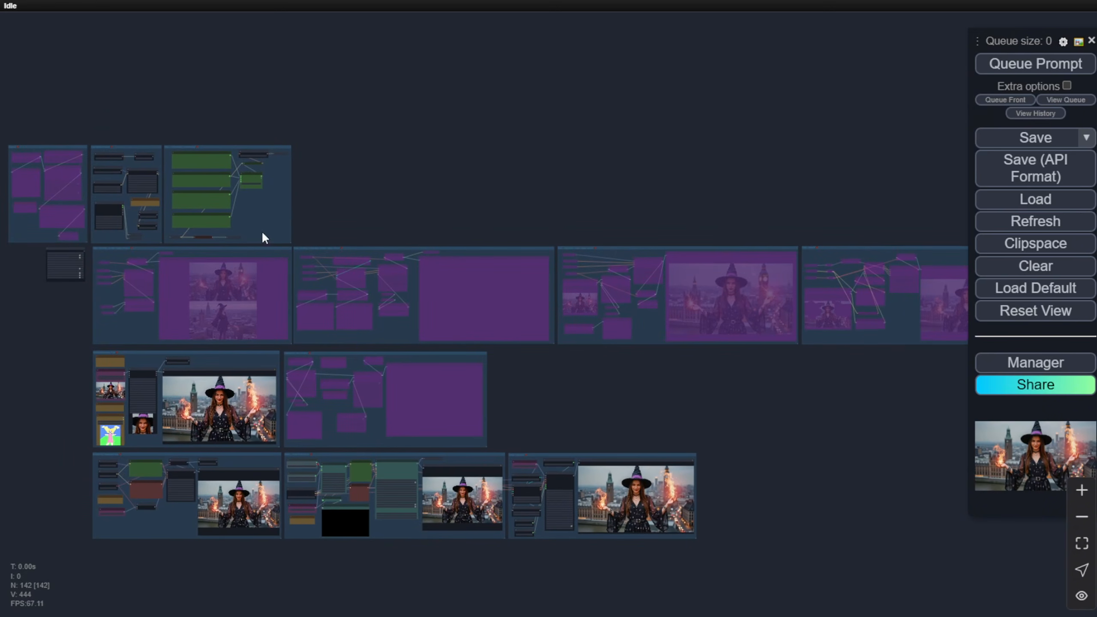
scroll(340, 276, "up", 10)
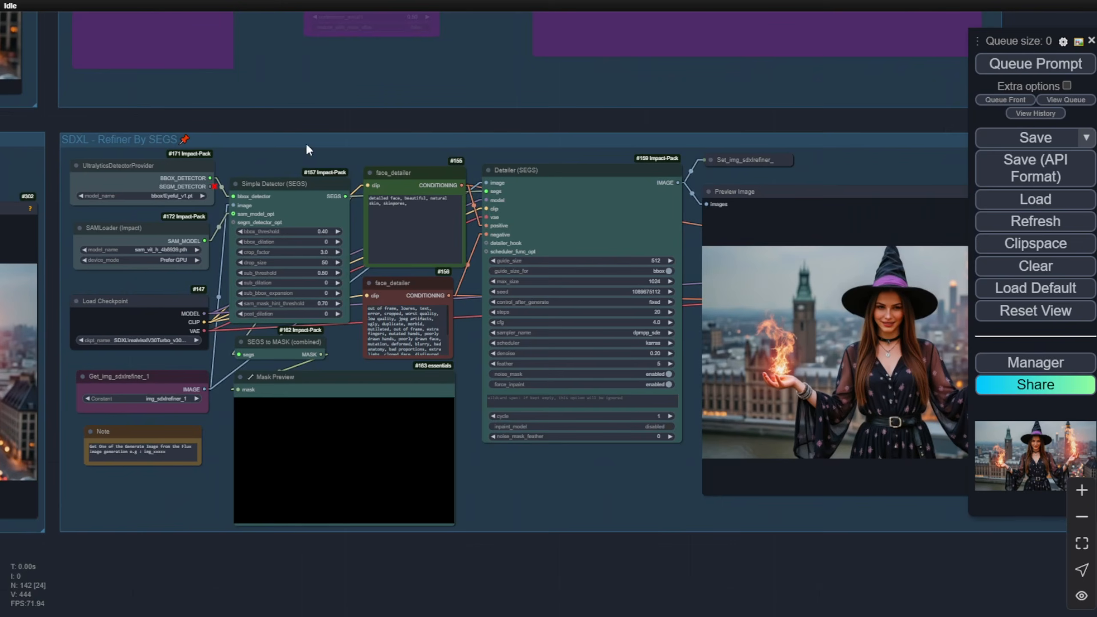